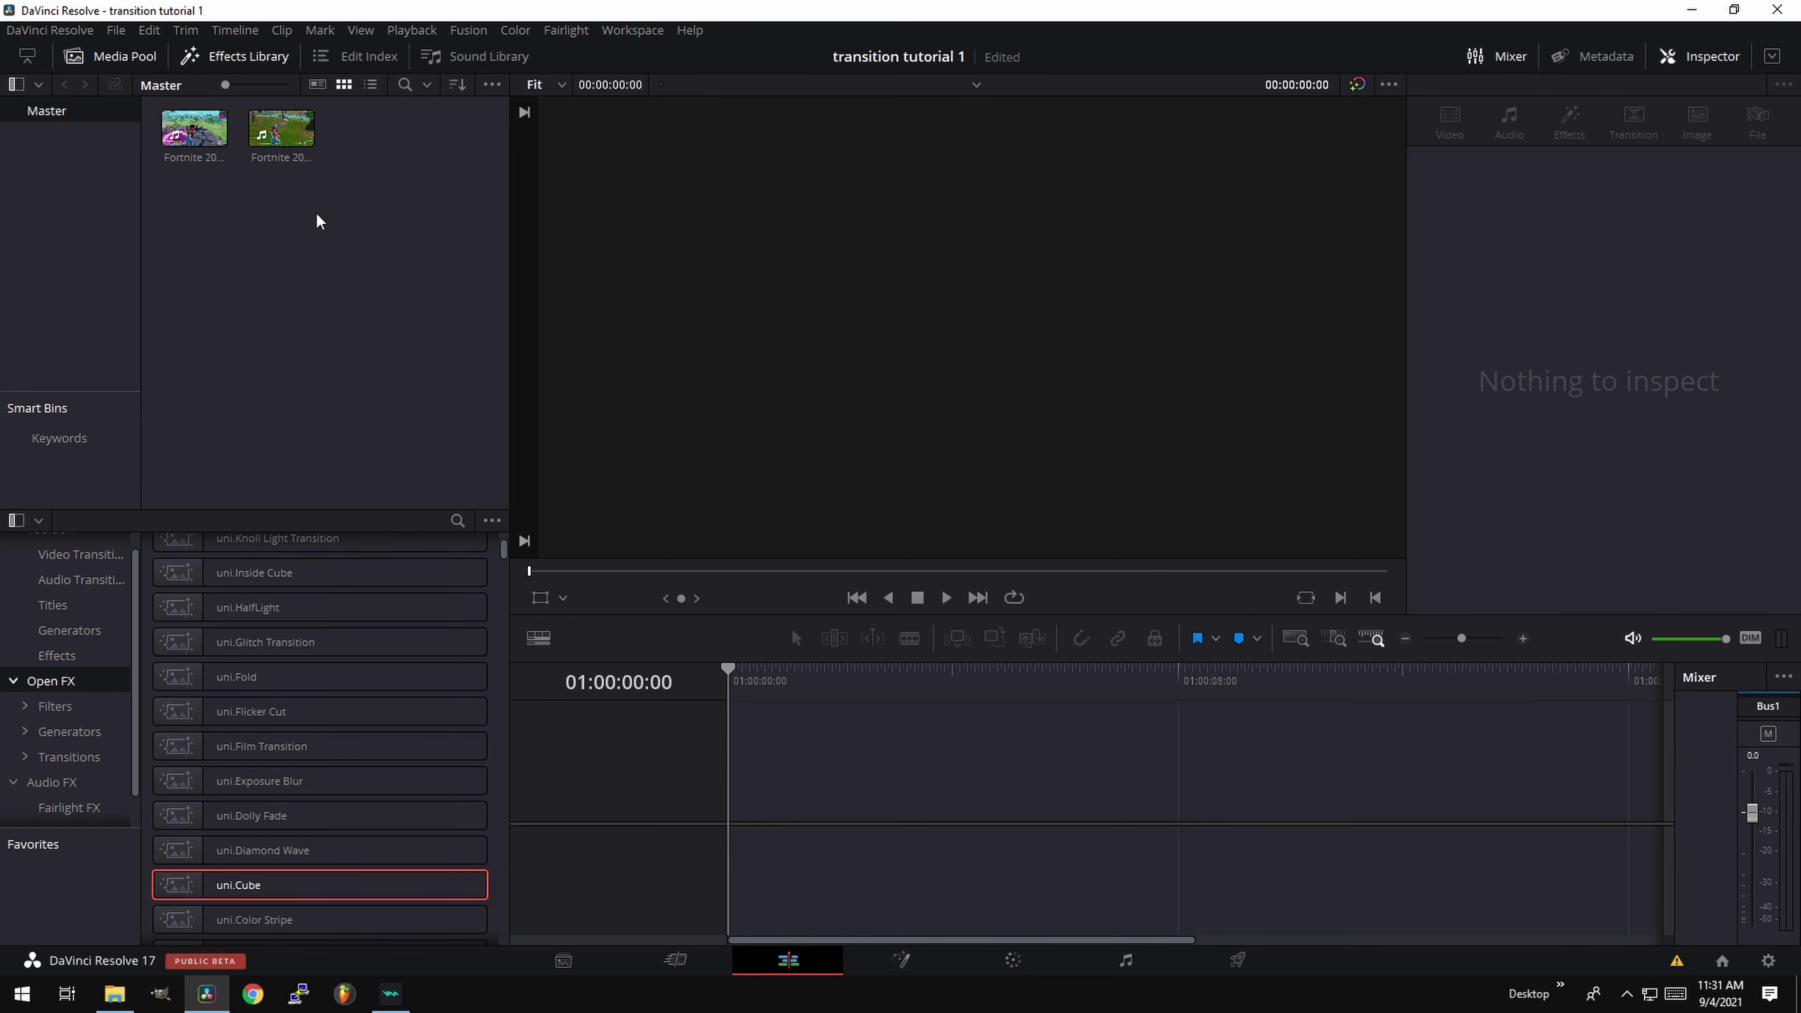
Place the two Fortnite clips end to end on a new timeline and mute audio track A1.
drag(337, 226, 737, 787)
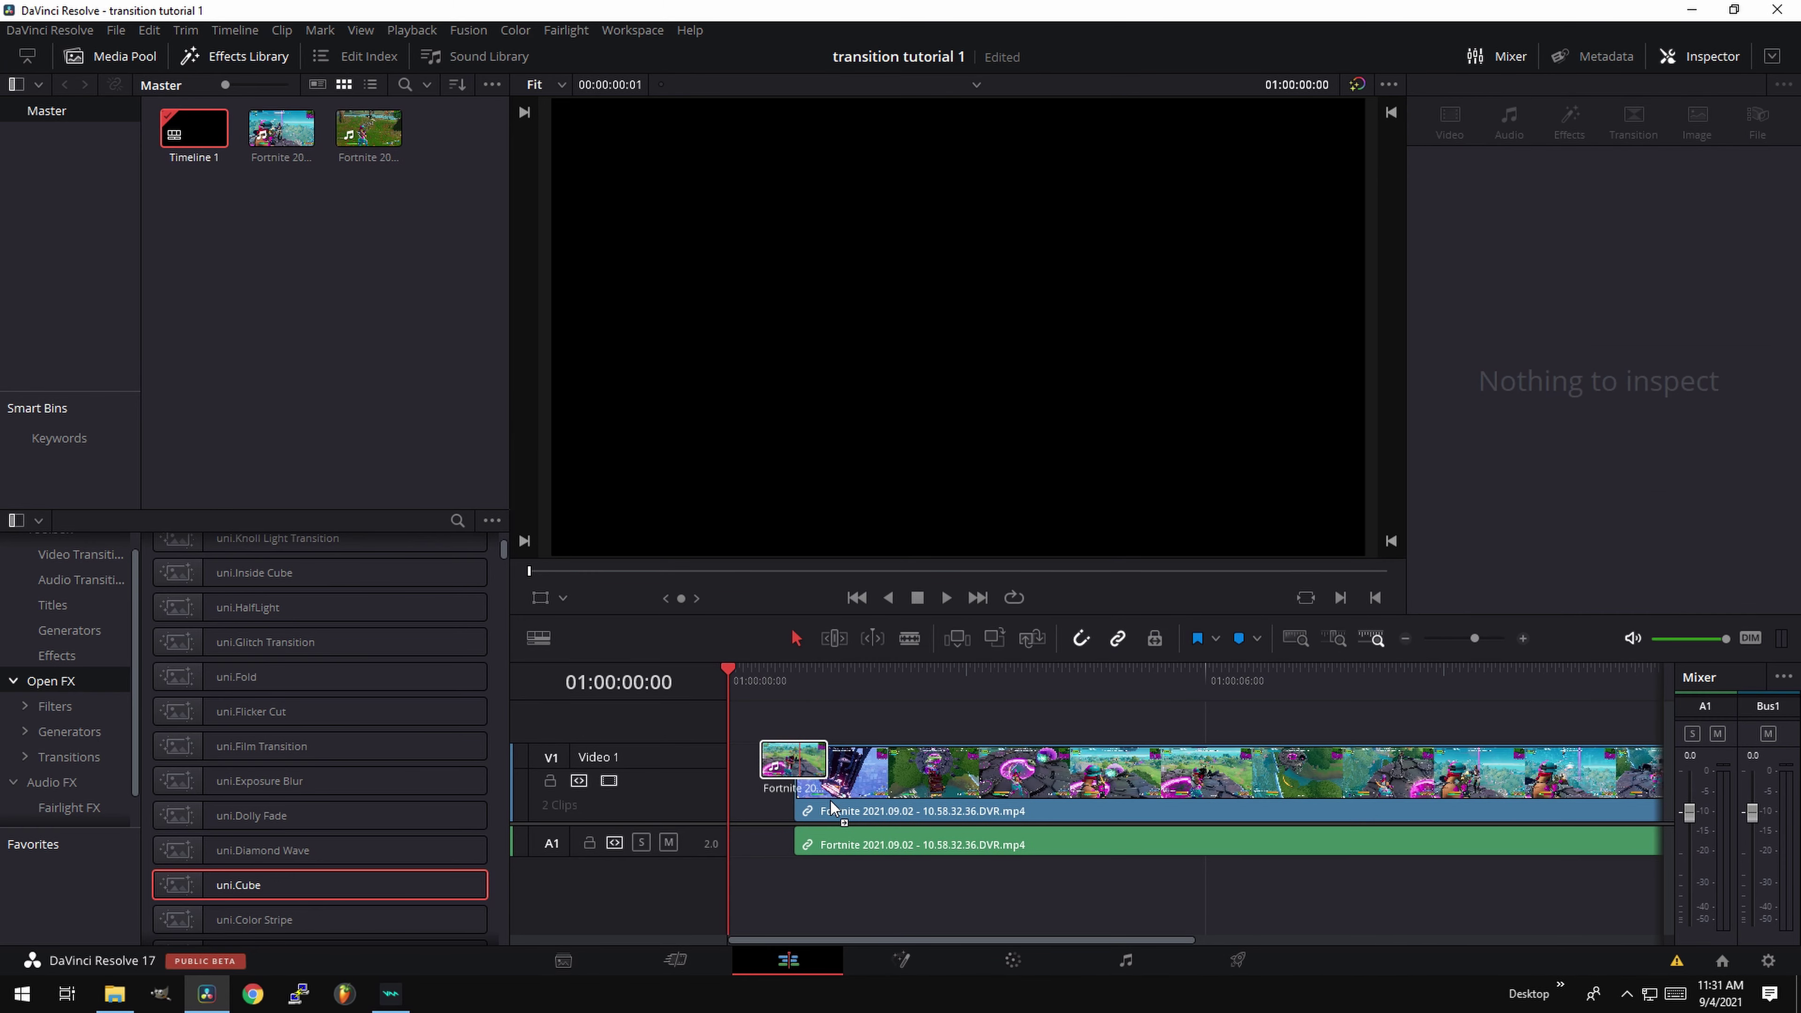
drag(1473, 638, 1465, 638)
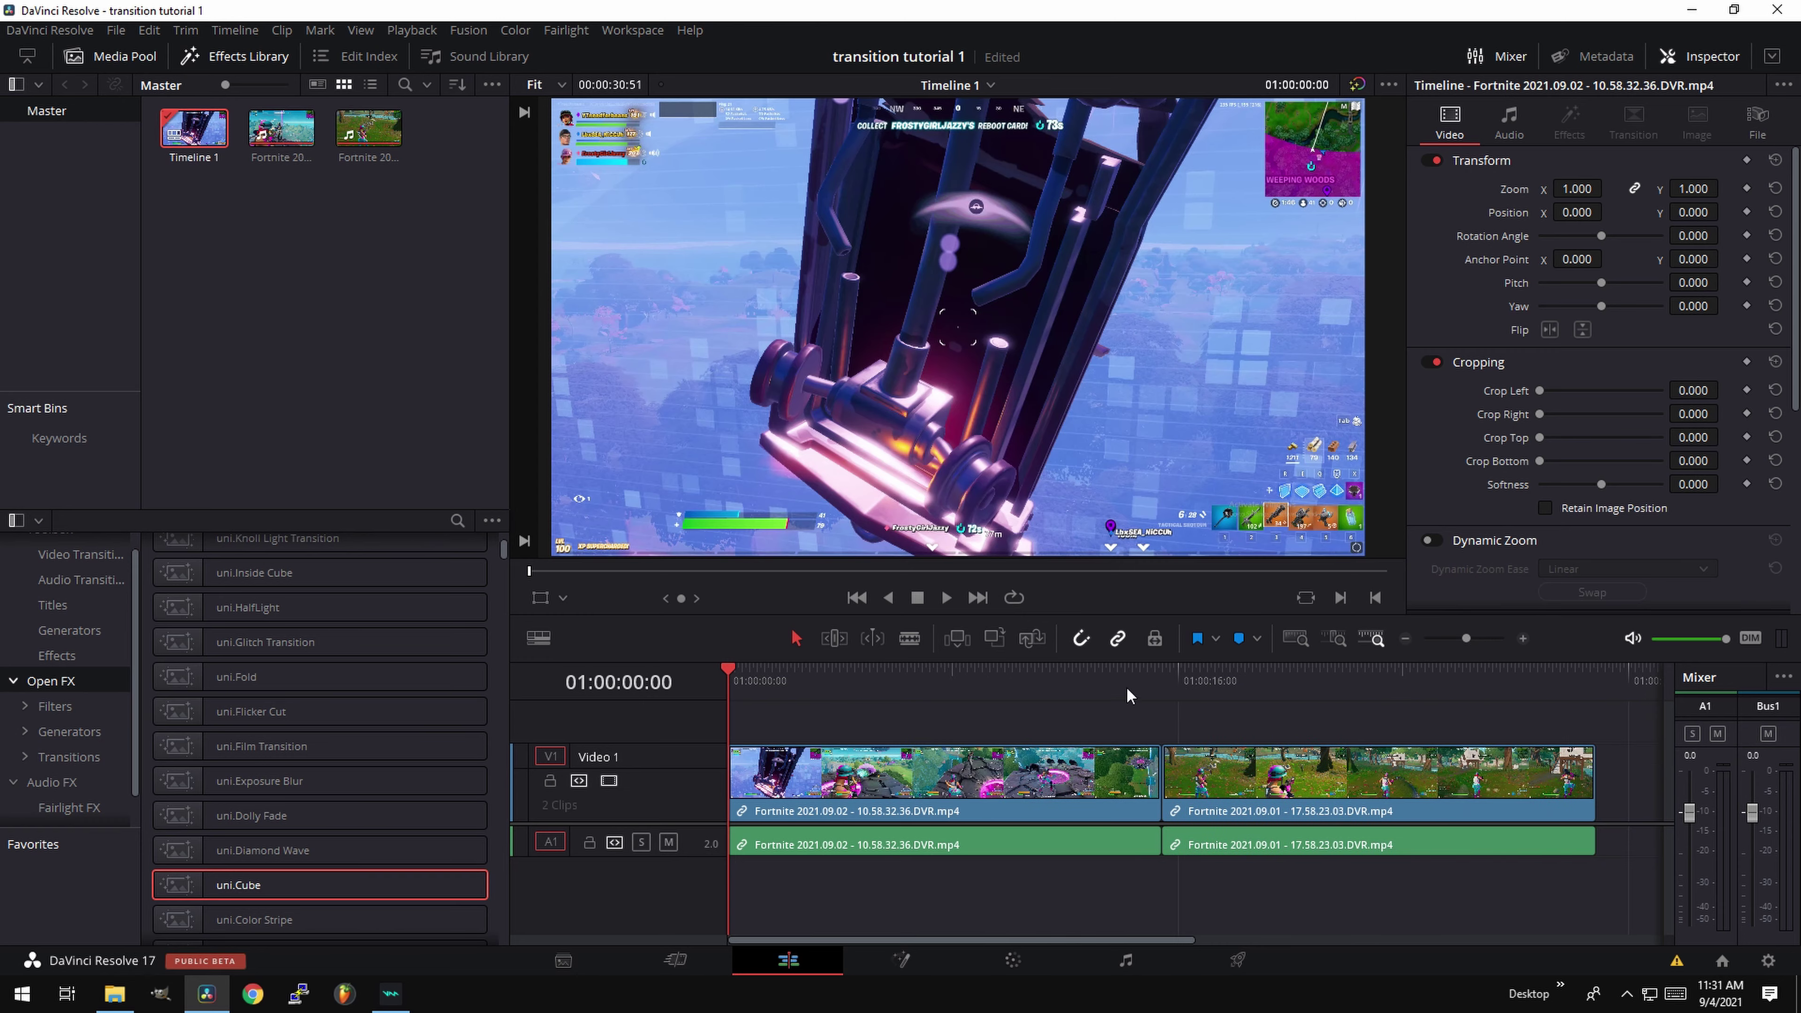
click(1007, 683)
drag(1010, 688, 1096, 670)
click(668, 846)
Split the first Fortnite clip at 01:00:13:06 and cut away the part after the split.
click(1132, 791)
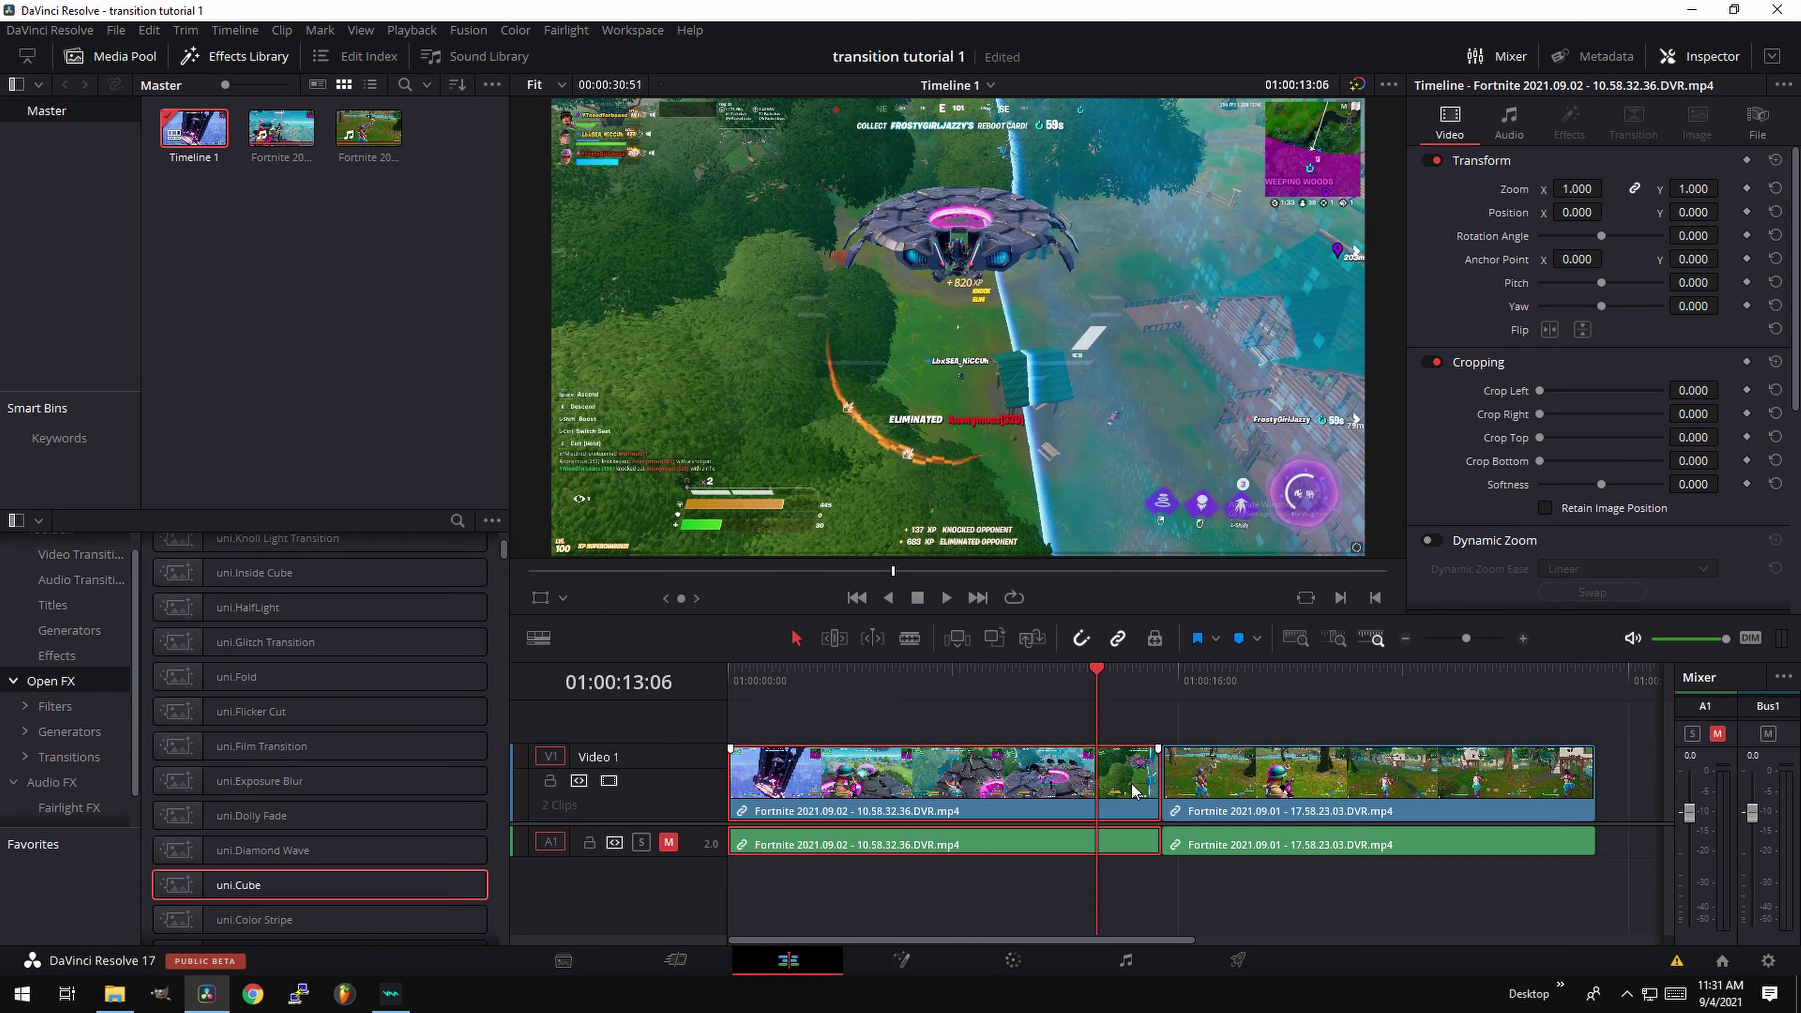
key(ctrl+b)
right_click(1127, 786)
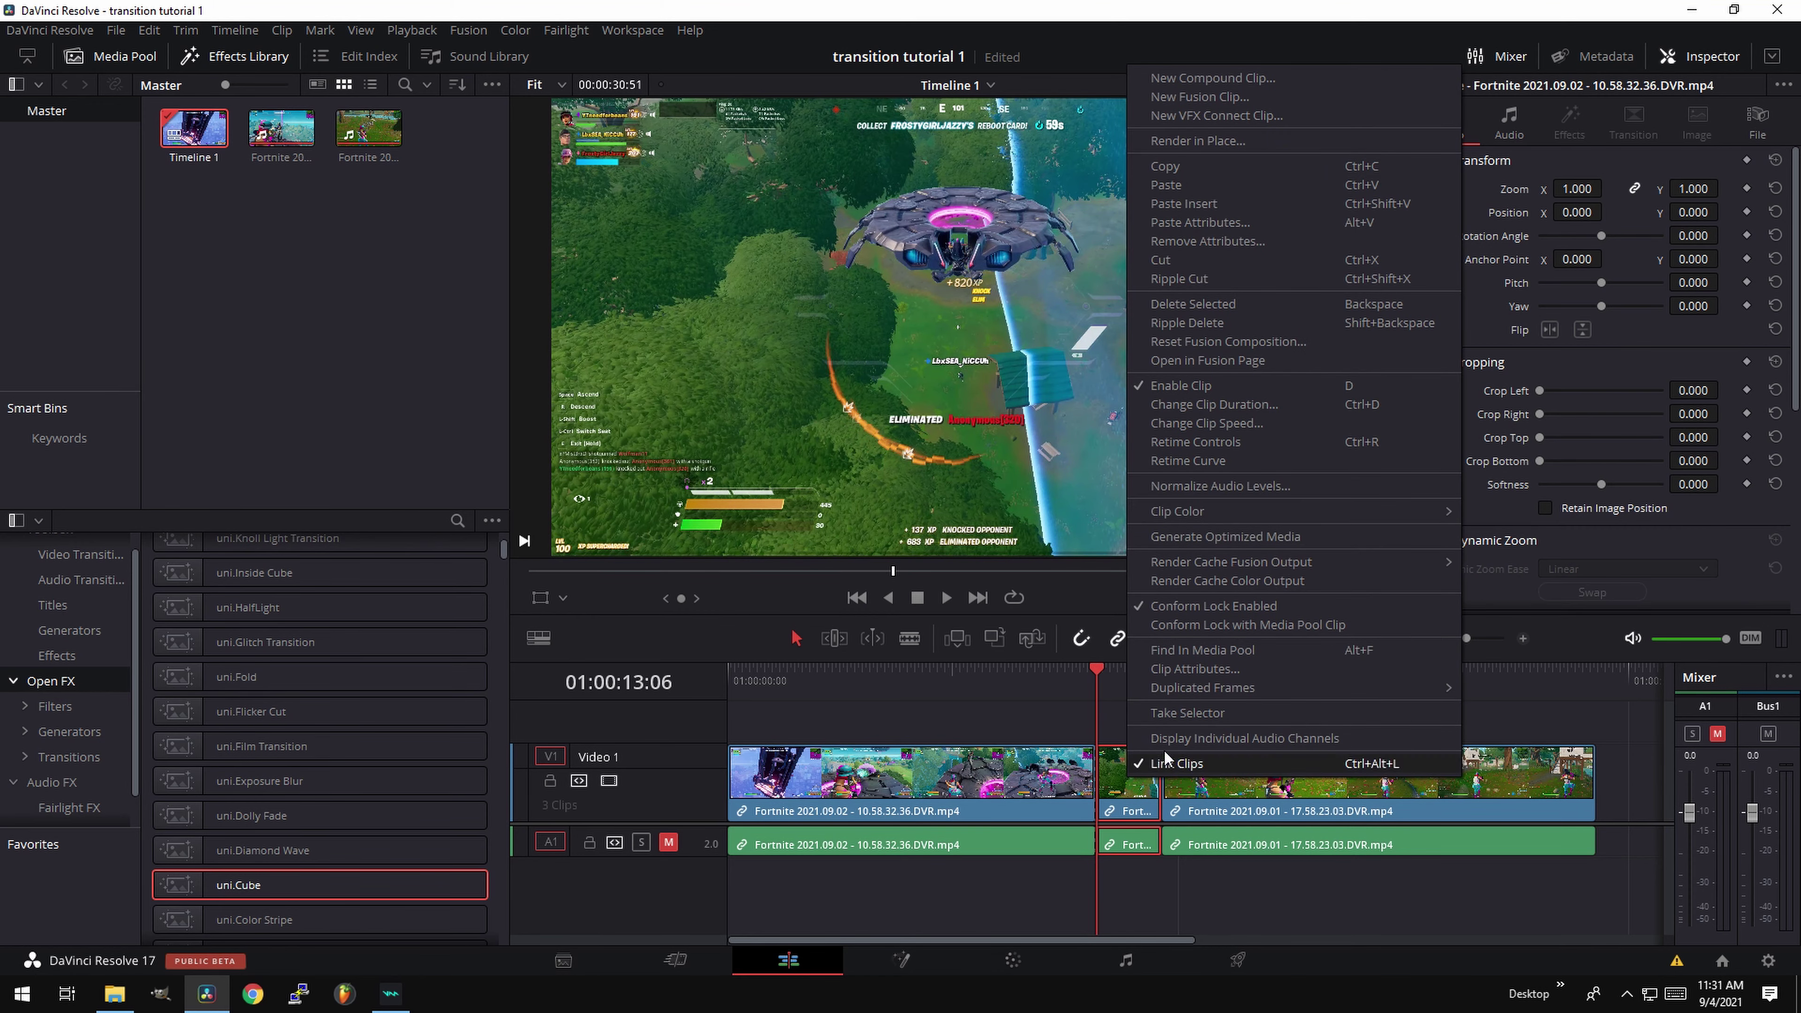
click(1230, 259)
Split the second Fortnite clip at 01:00:16:56 and cut away its opening part.
drag(1161, 692, 1204, 667)
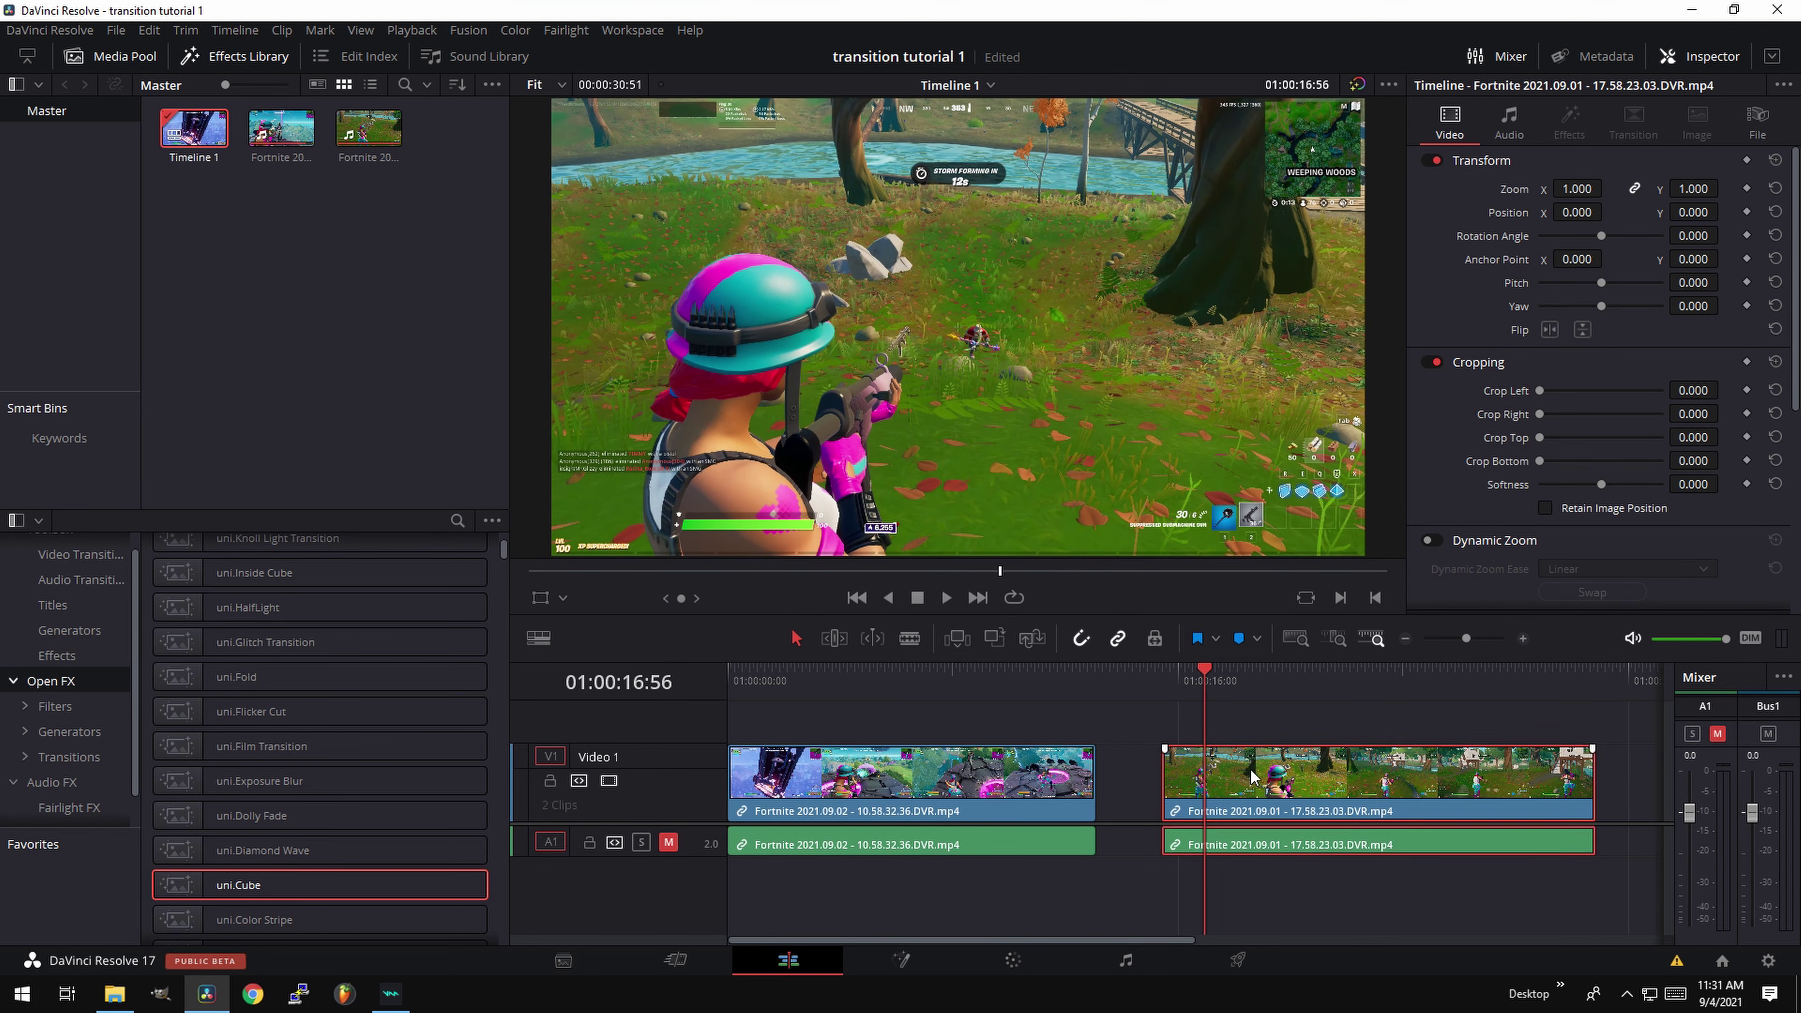
key(ctrl+b)
right_click(1180, 786)
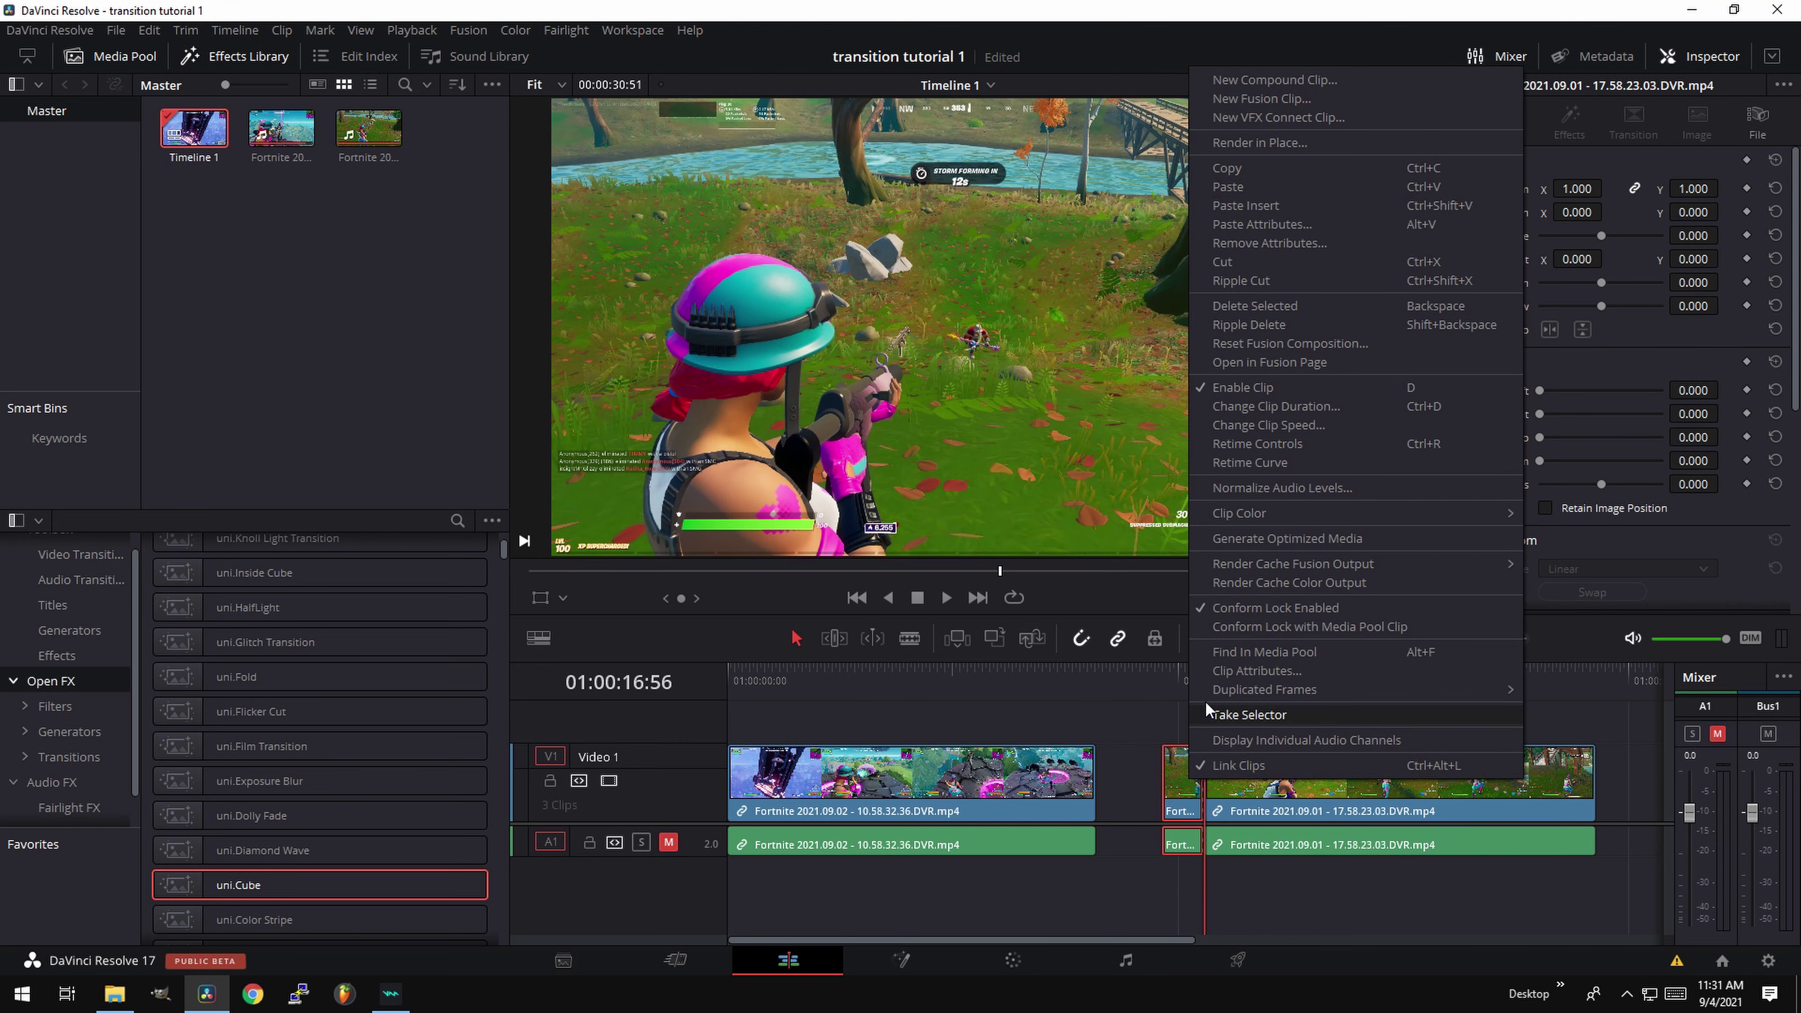
click(1230, 267)
Close the gap between the two clips, apply the uni.Cube transition at their edit point and play it back.
drag(1257, 785, 1153, 783)
key(Up)
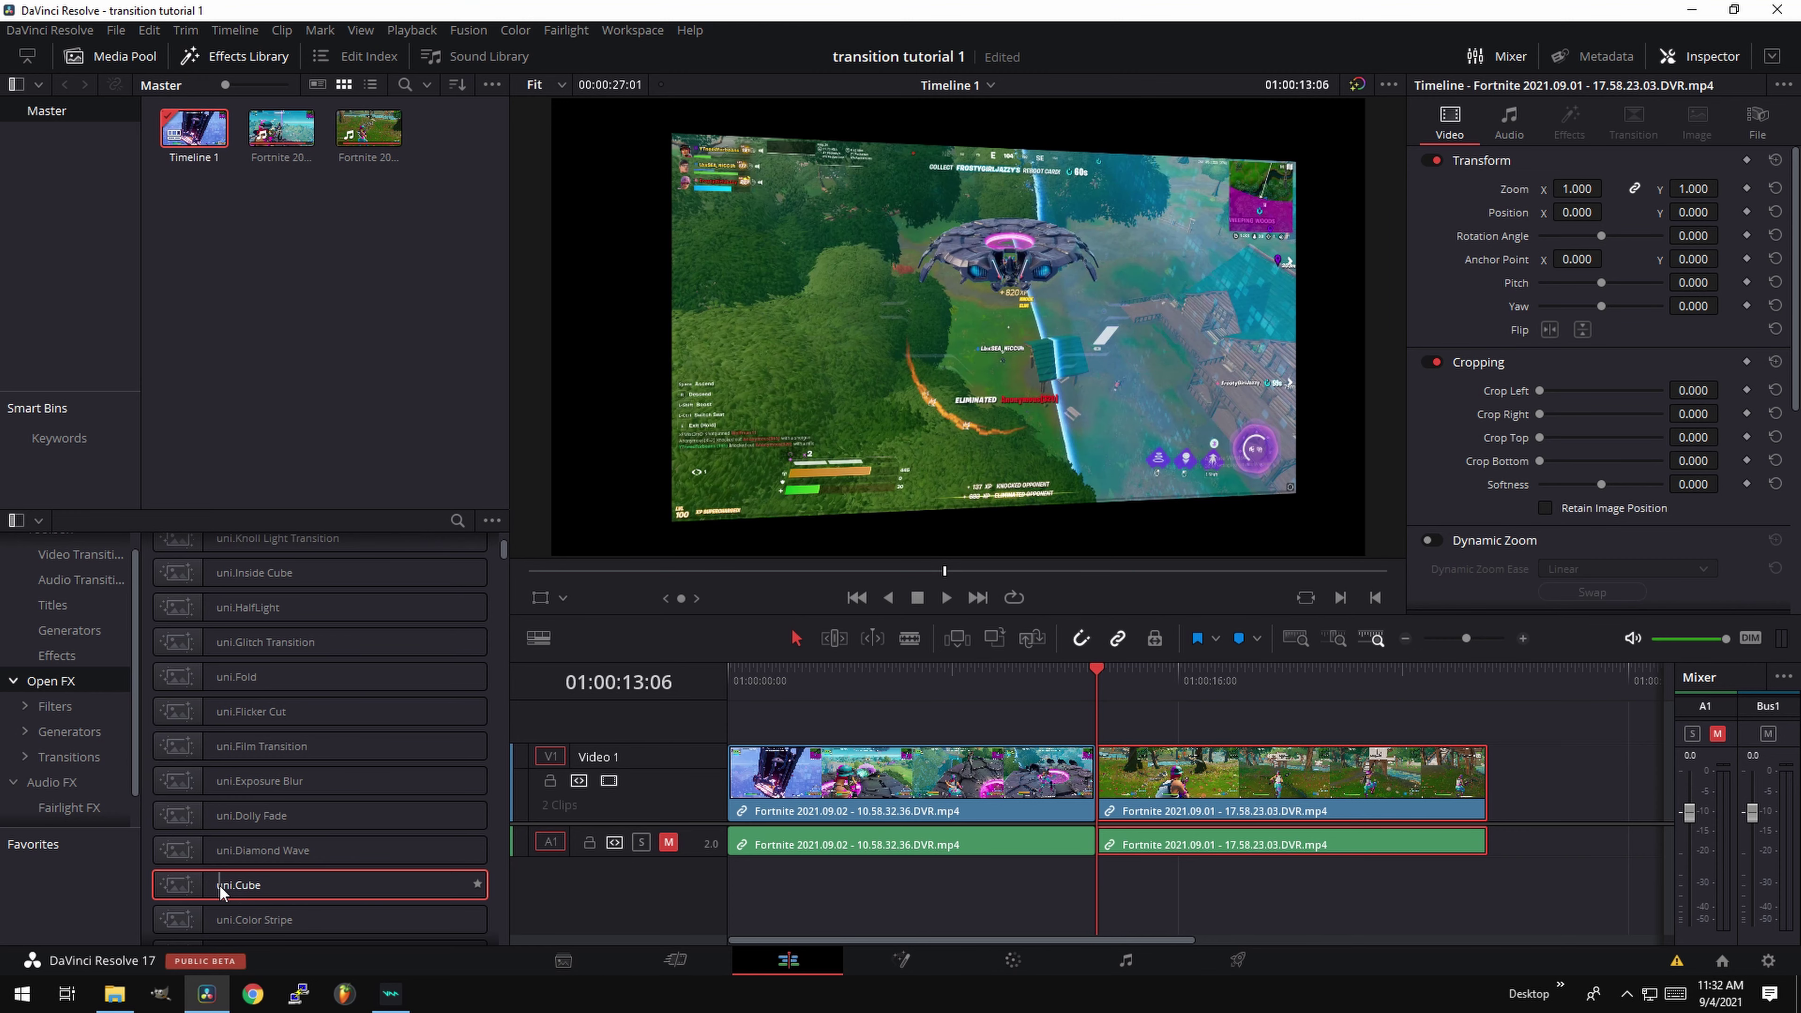
drag(224, 889, 1134, 801)
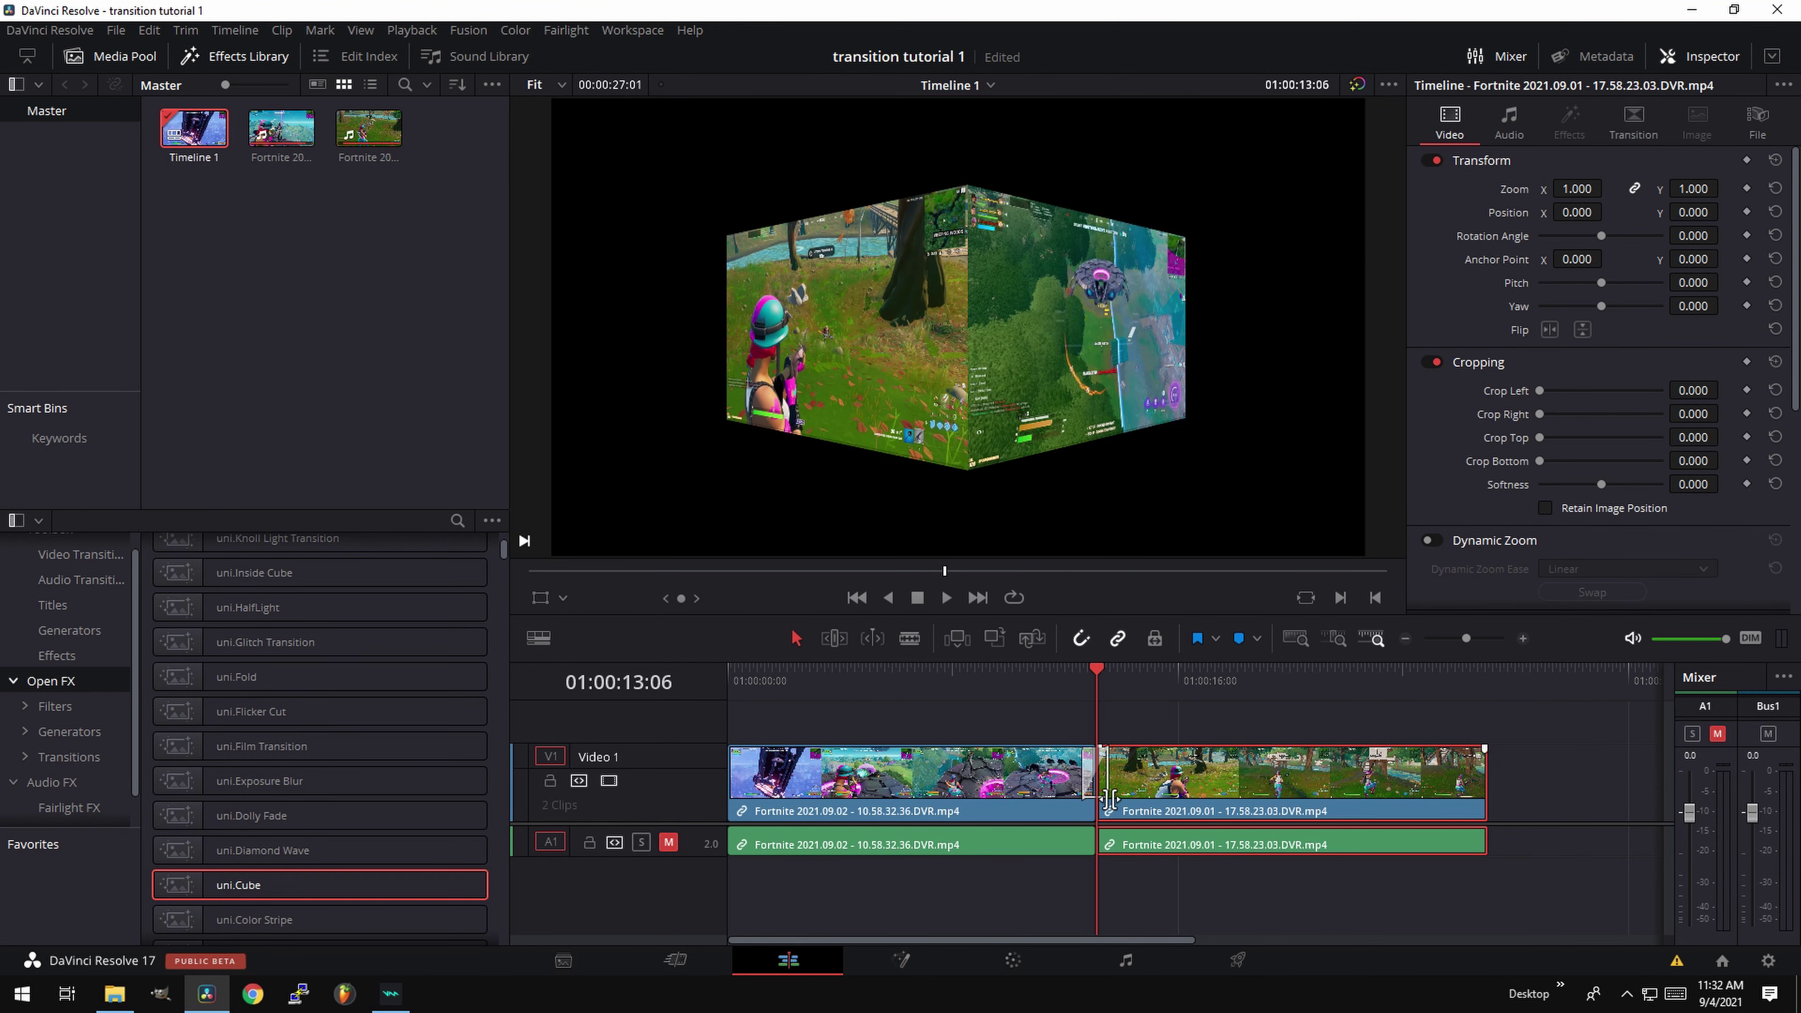
click(1475, 638)
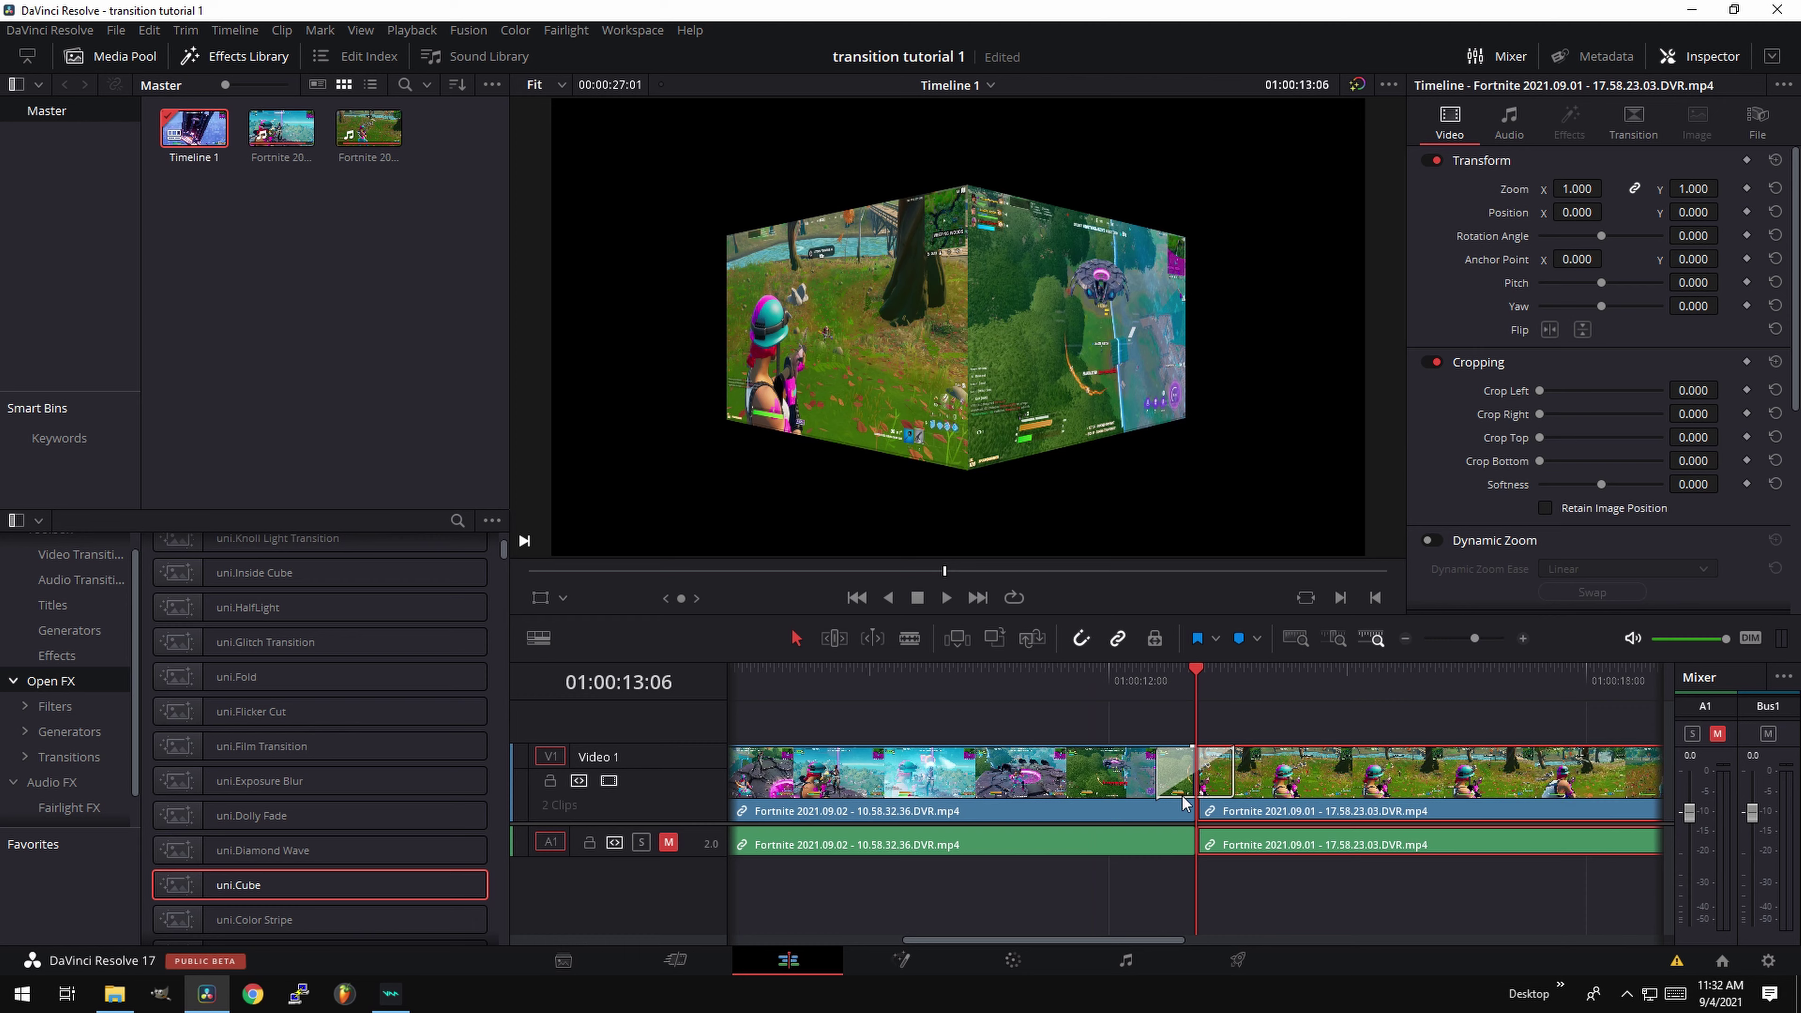
click(1156, 682)
key(space)
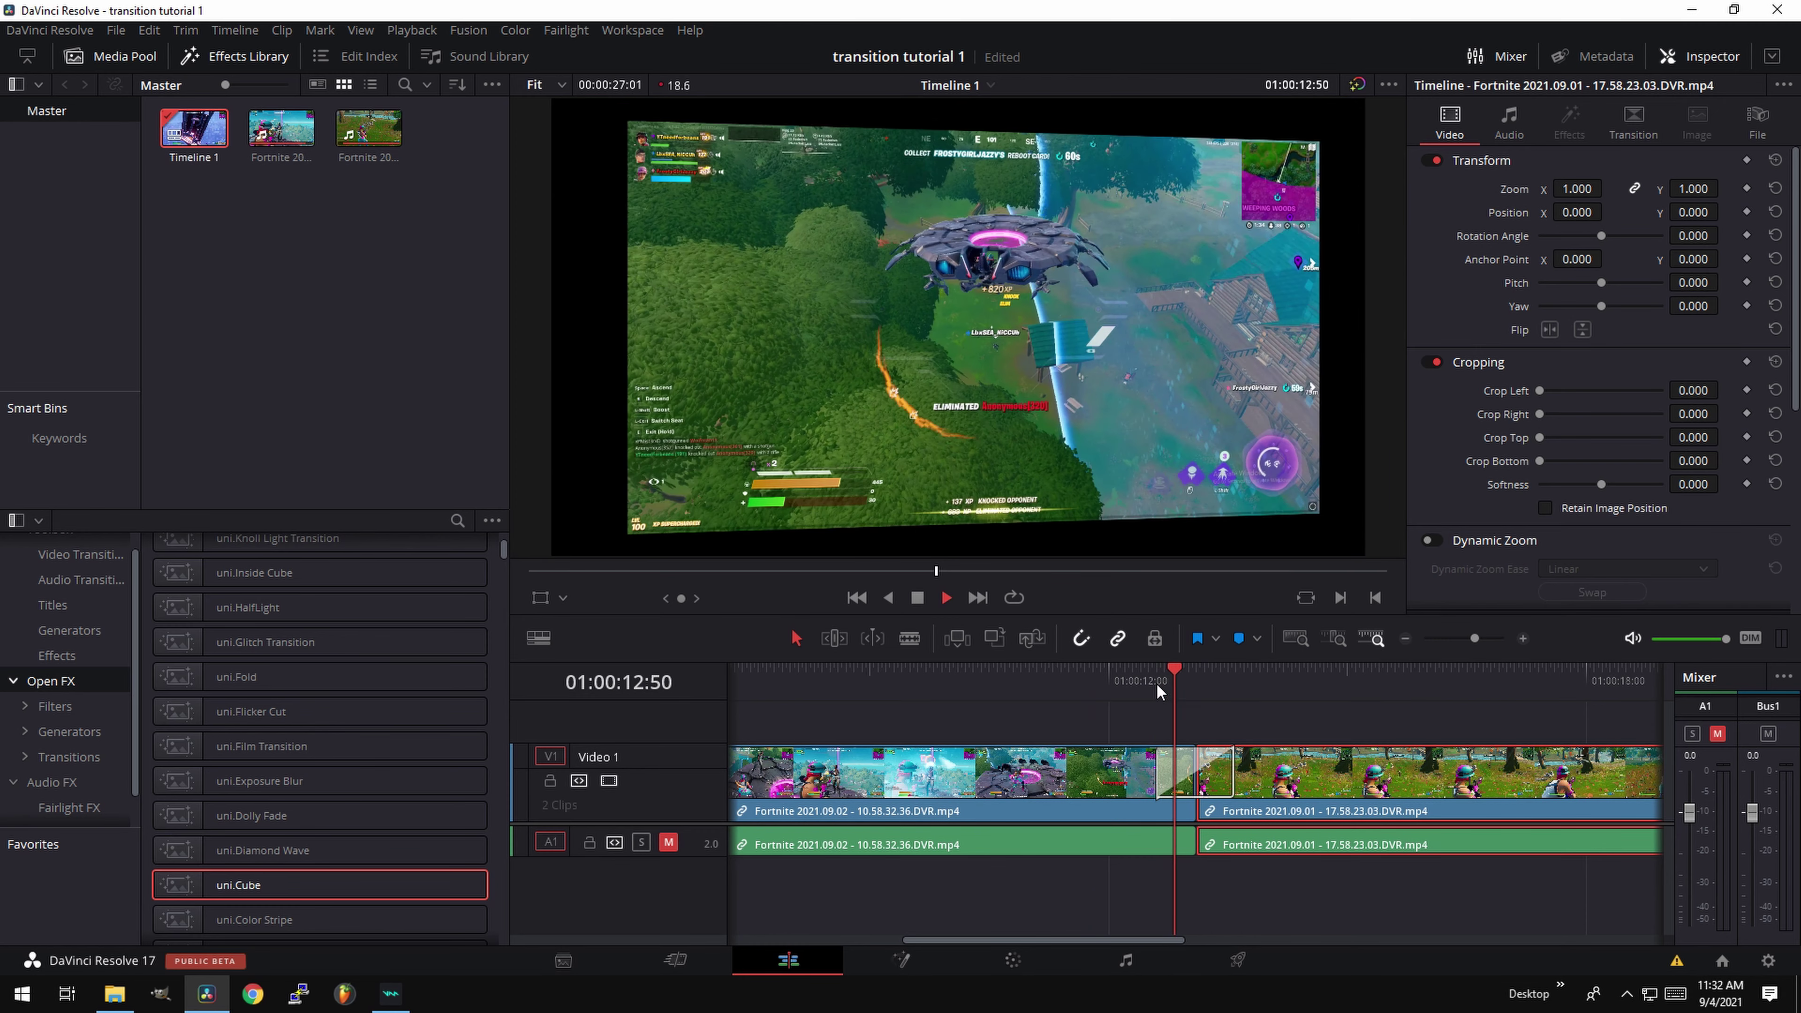
mouse_move(1161, 684)
mouse_down()
mouse_move(1221, 676)
mouse_move(1171, 672)
mouse_up()
Unlink the video from the audio for both Fortnite clips on the timeline.
drag(1477, 637, 1468, 638)
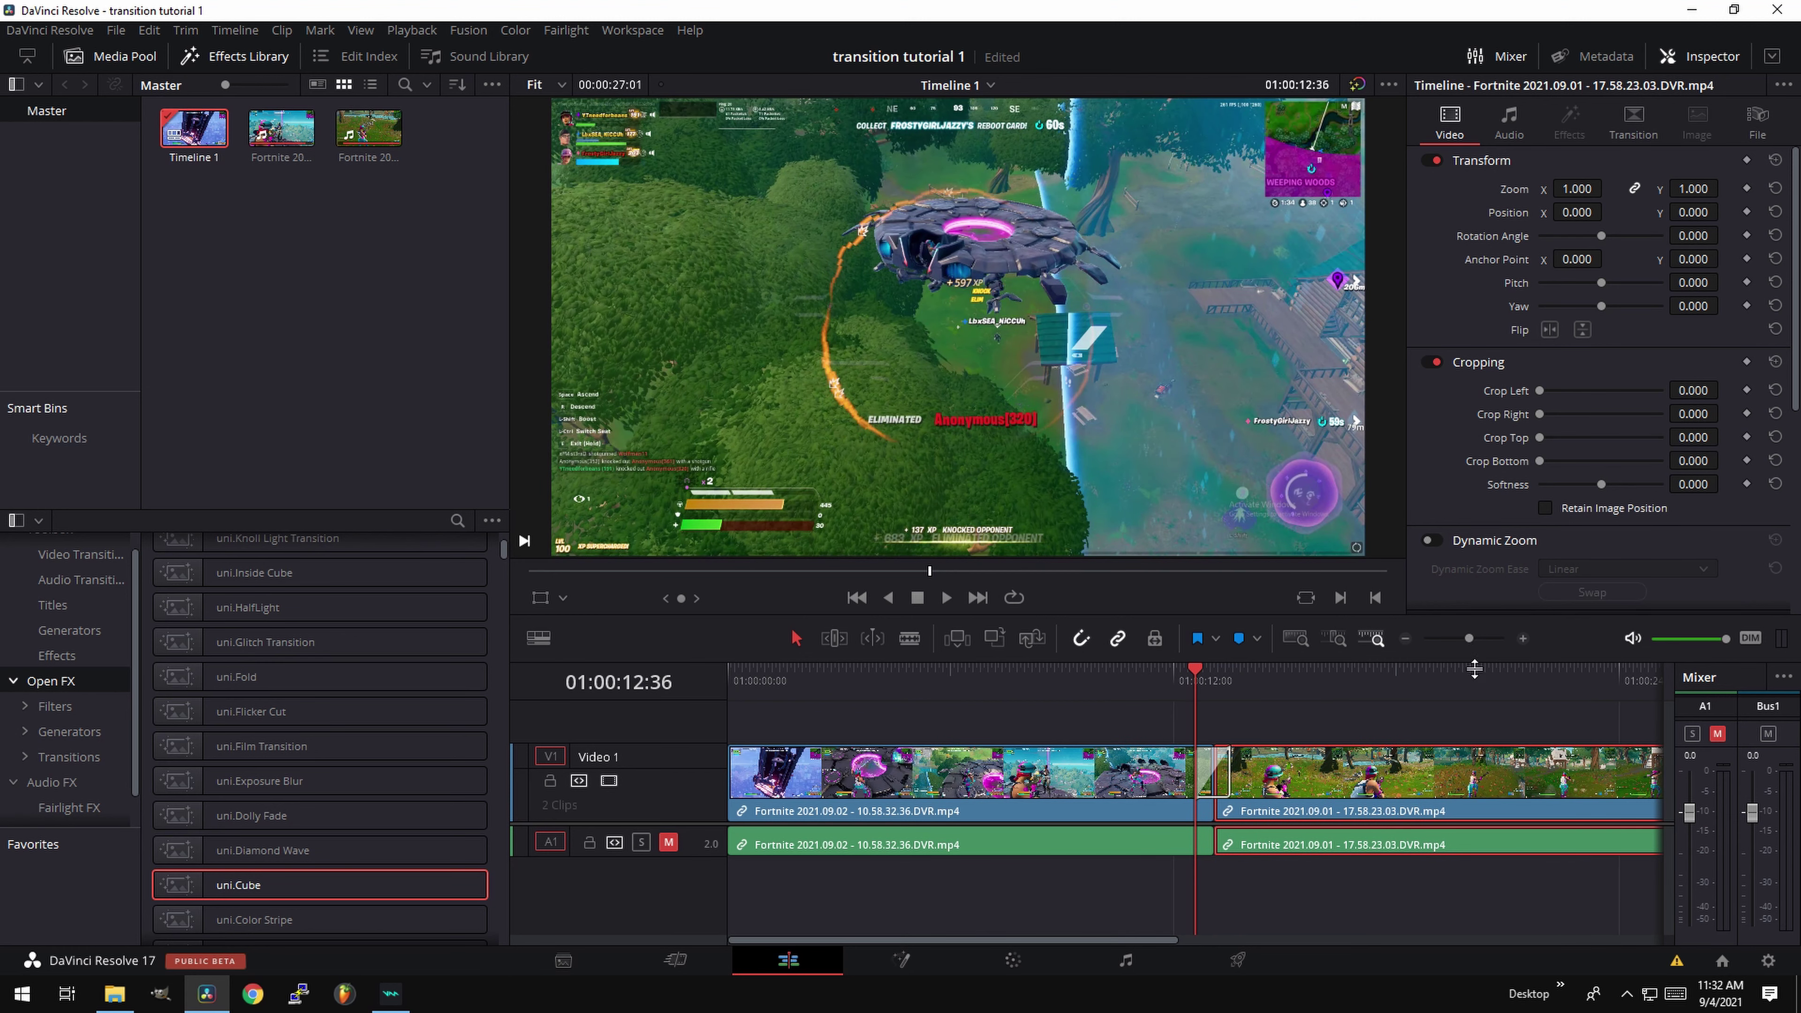
click(1306, 785)
right_click(1311, 841)
click(1347, 829)
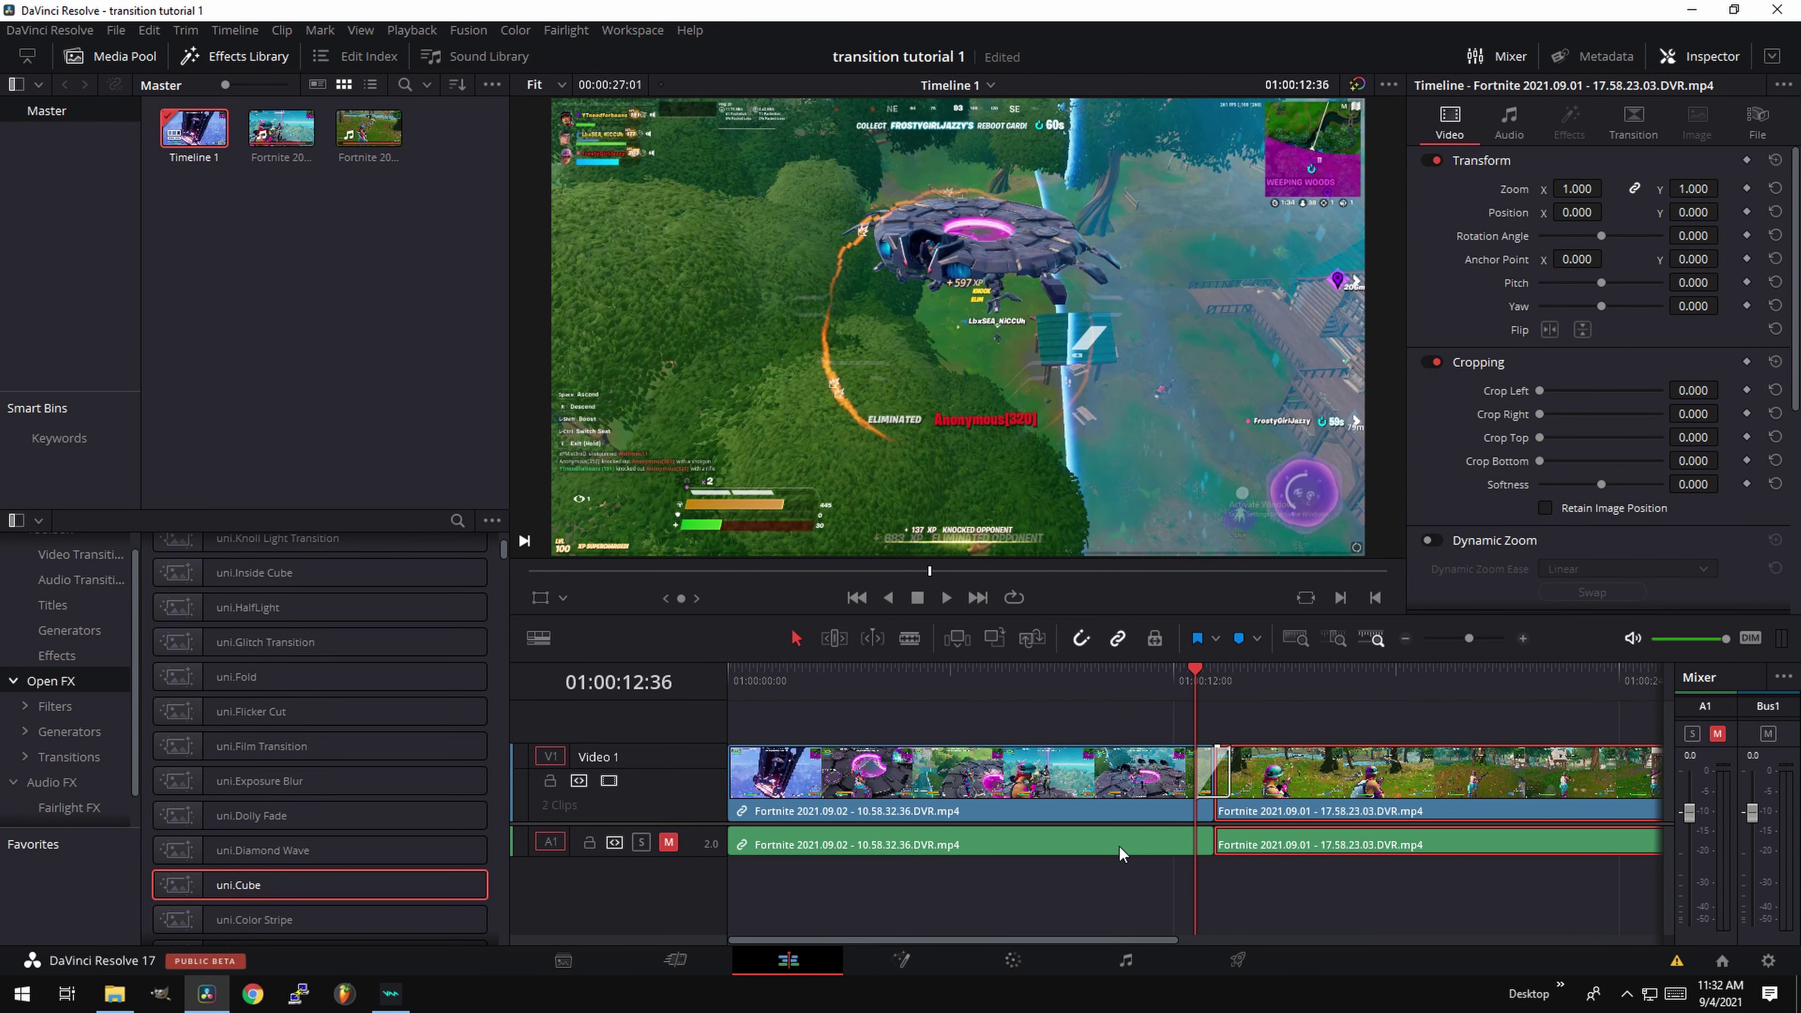
right_click(1118, 843)
click(1167, 830)
Combine both video clips and their cube transition into a compound clip with the default name.
drag(1167, 678, 1269, 788)
click(1149, 715)
right_click(1330, 794)
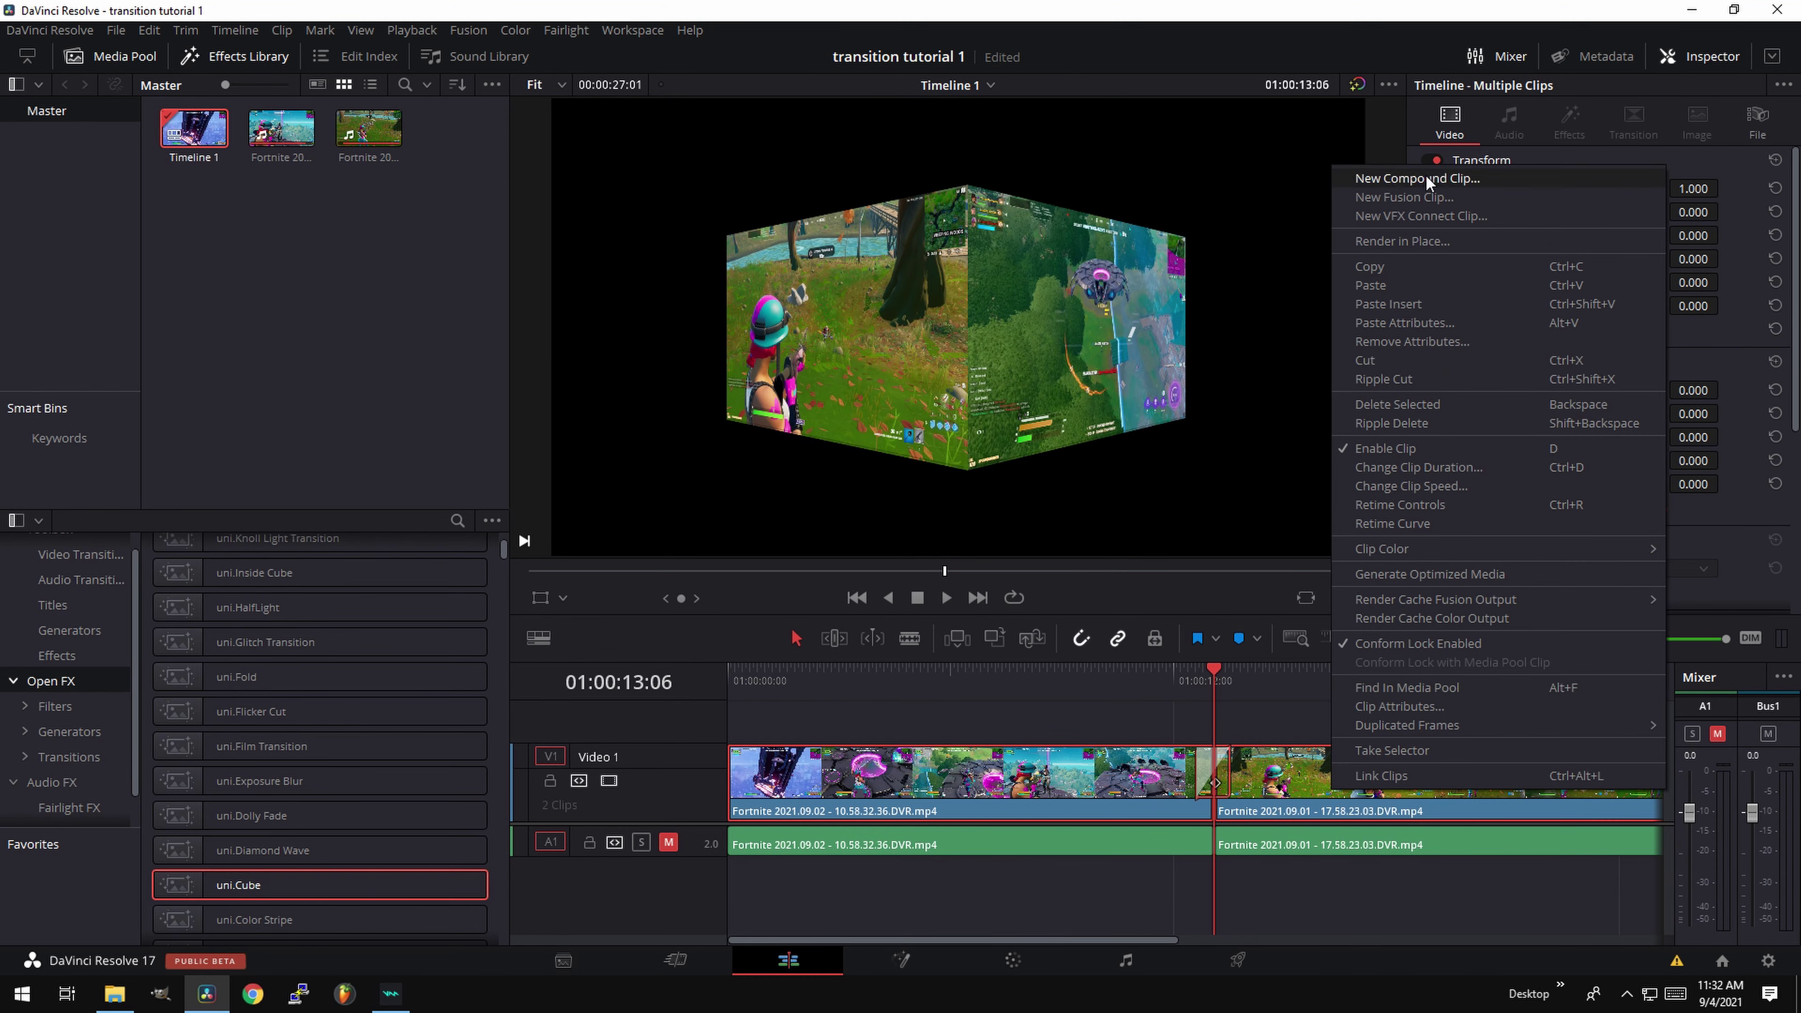
click(1368, 177)
click(1017, 554)
Split the compound clip at 01:00:12:38, where the cube transition begins.
drag(1468, 638, 1466, 639)
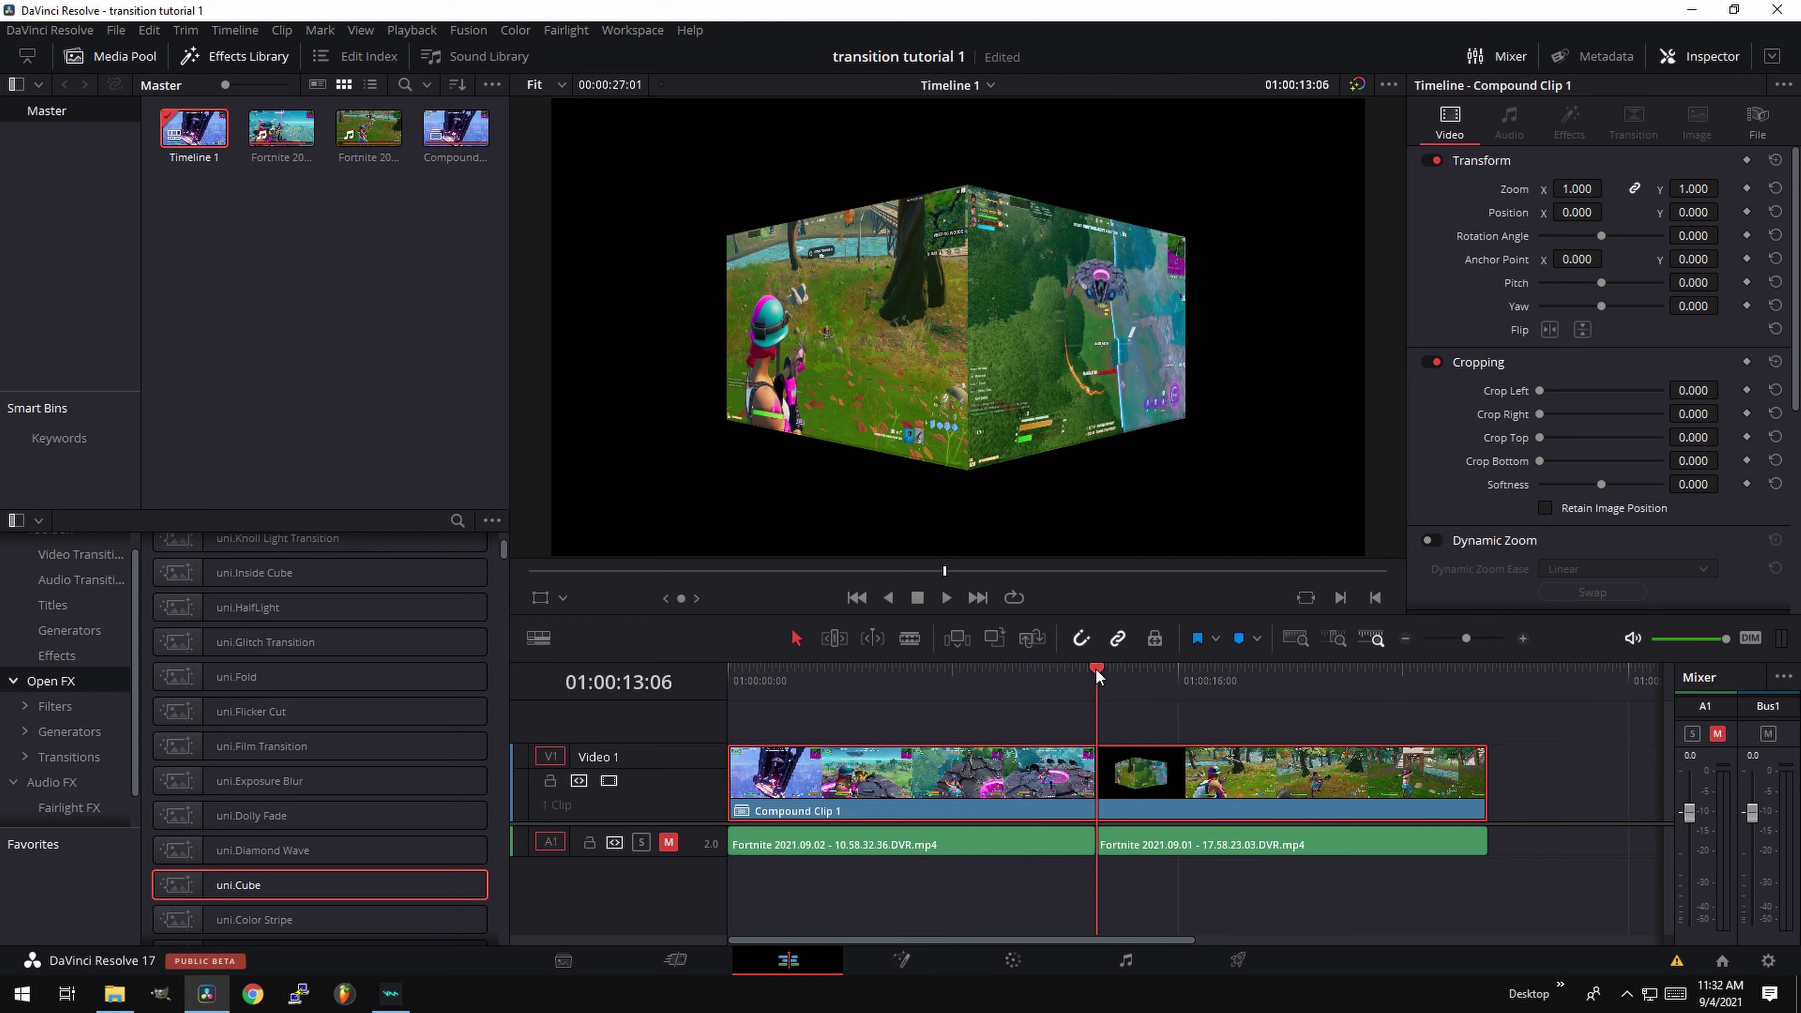
drag(1095, 670, 1078, 671)
drag(1465, 638, 1472, 639)
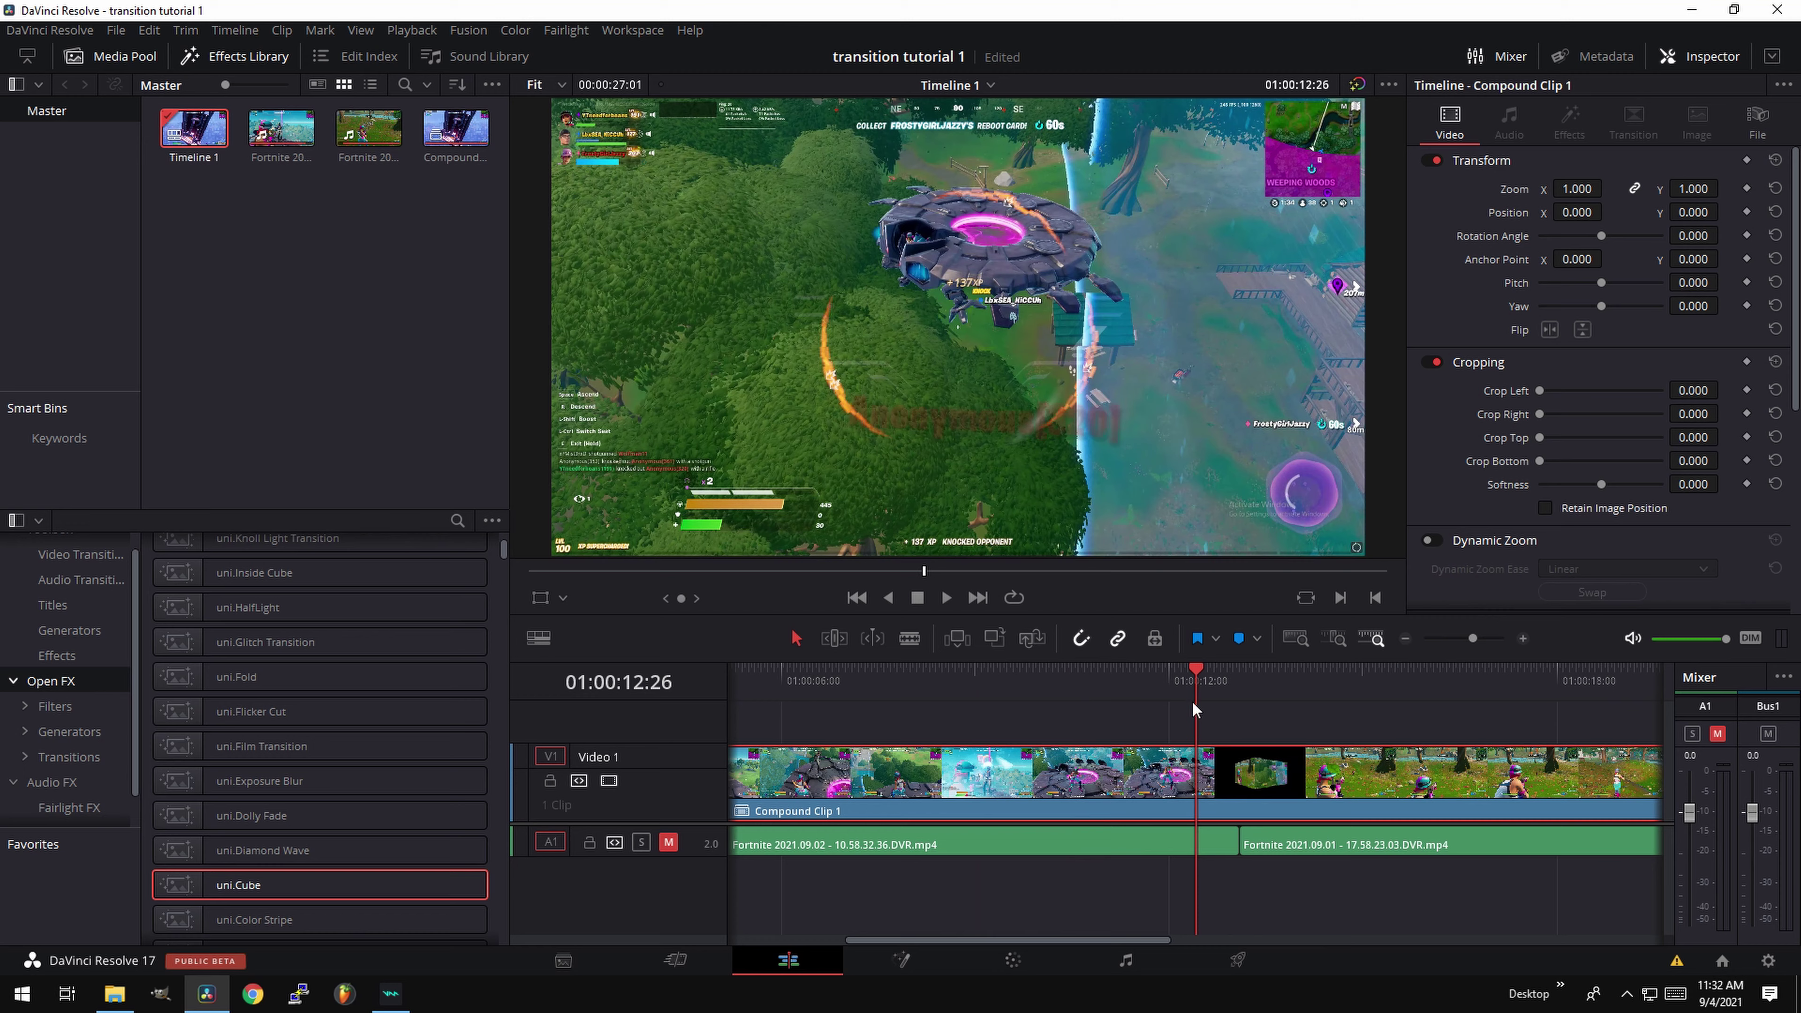
drag(1193, 665, 1210, 671)
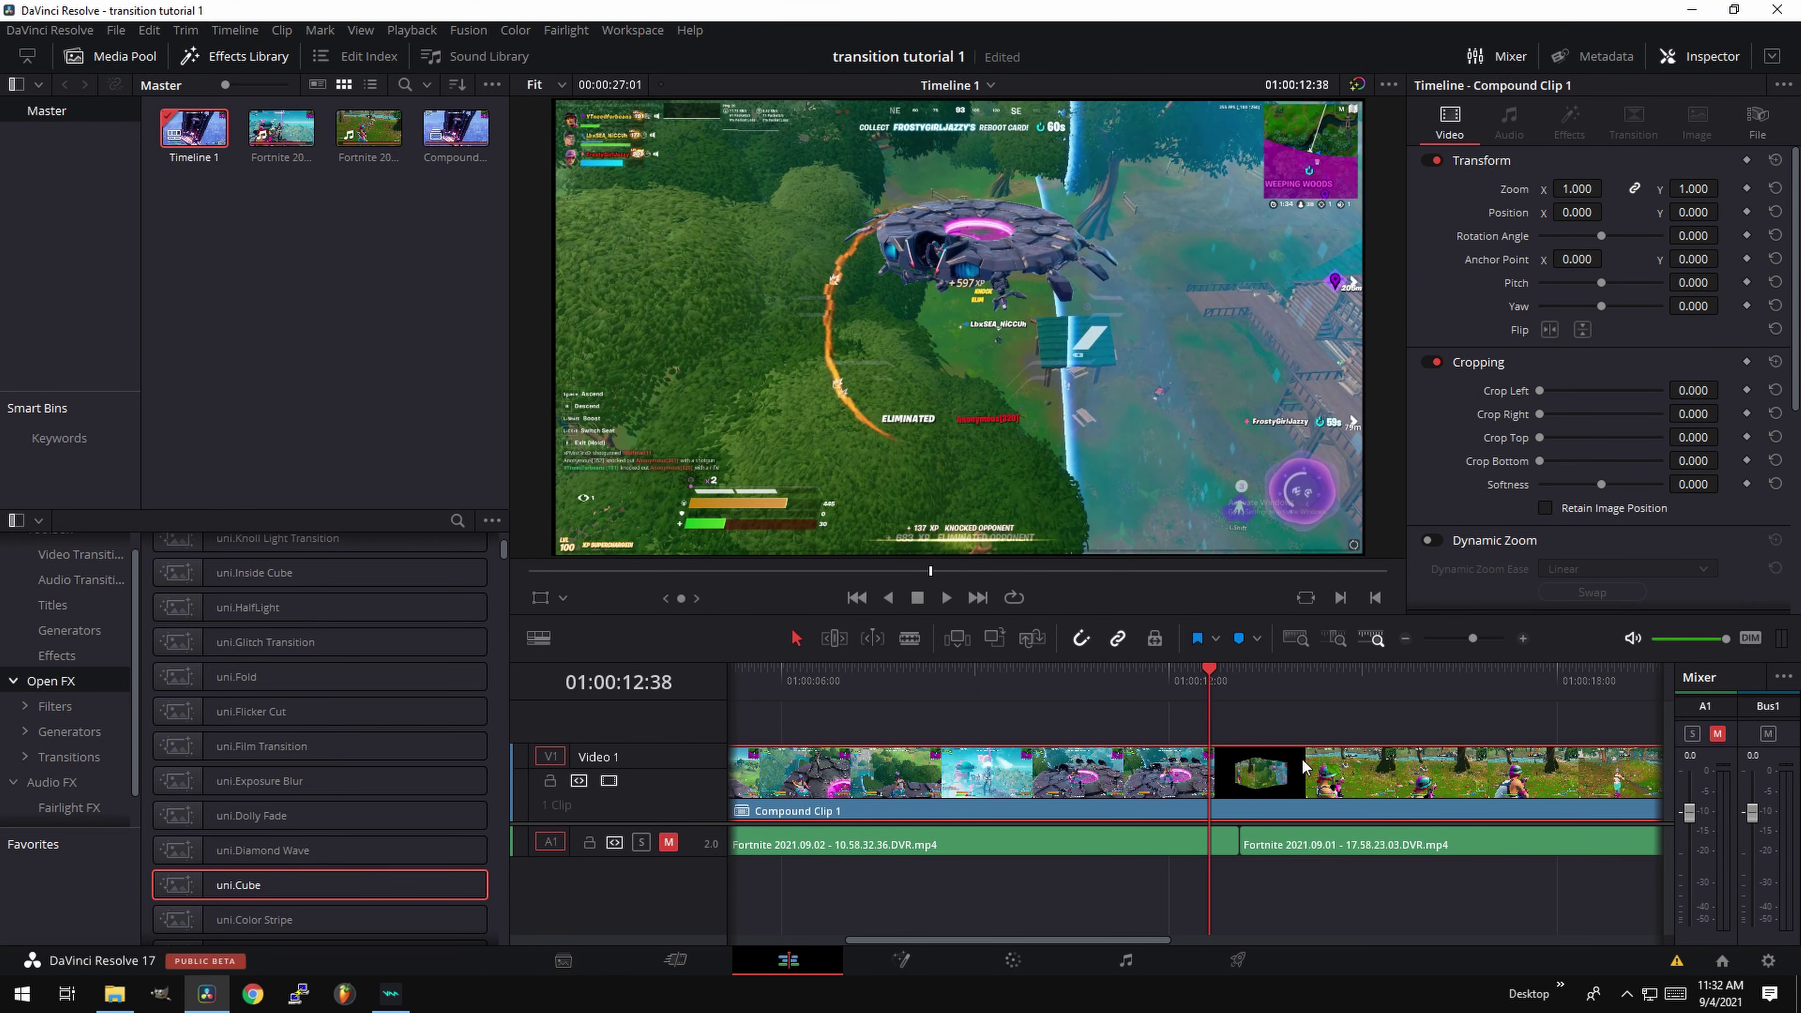
key(ctrl+b)
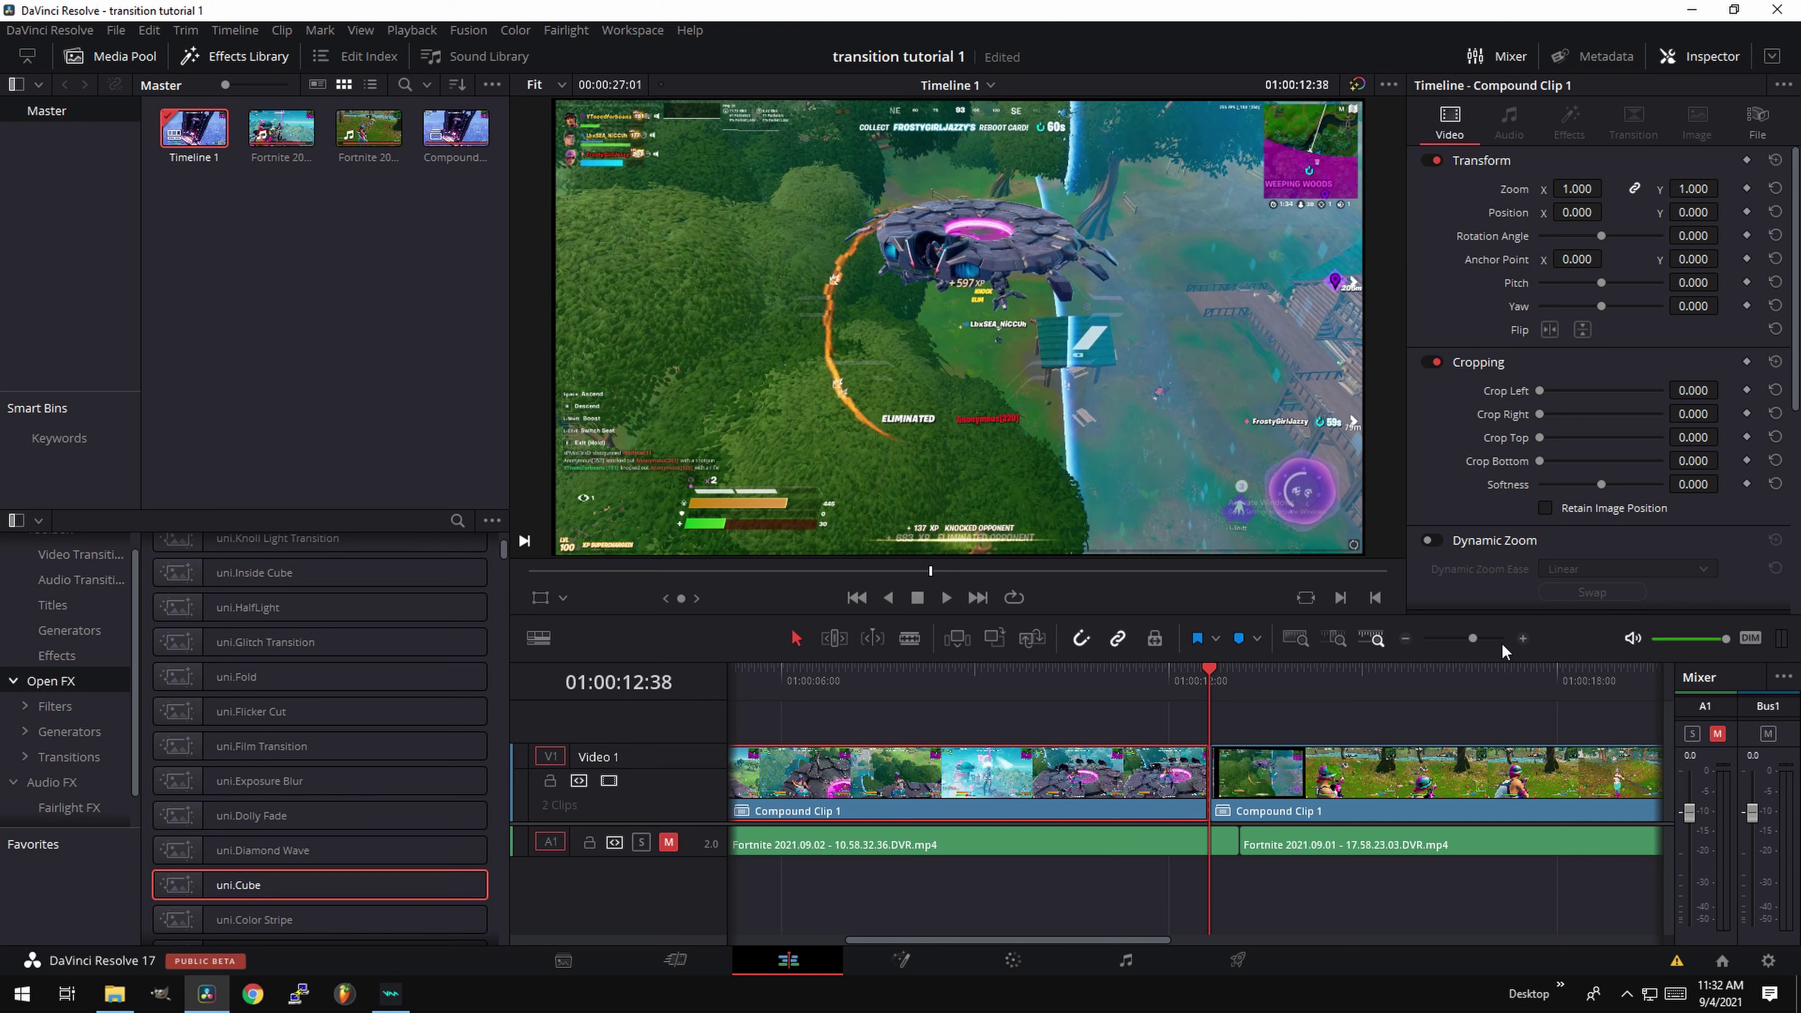
Split the compound clip at 01:00:13:17, where the first clip's face has rotated out of view.
drag(1210, 668, 1239, 671)
drag(1473, 639, 1481, 640)
click(1218, 670)
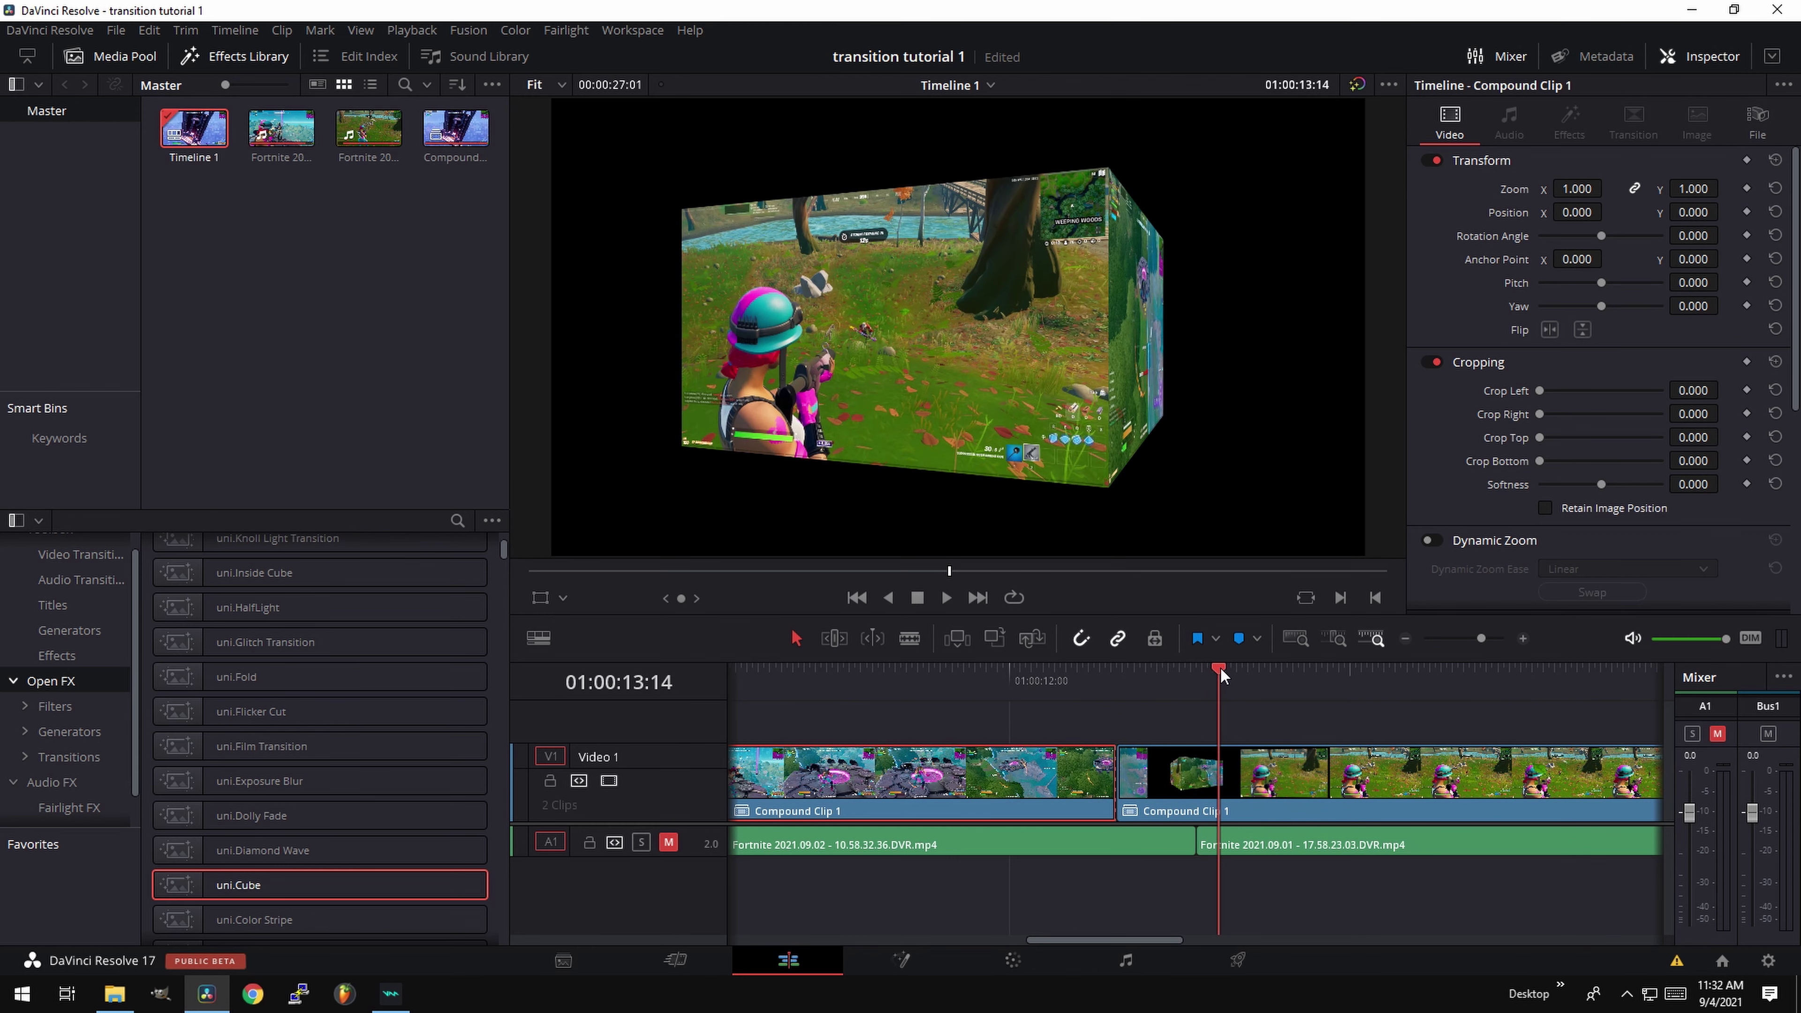
drag(1226, 671, 1227, 671)
click(1269, 789)
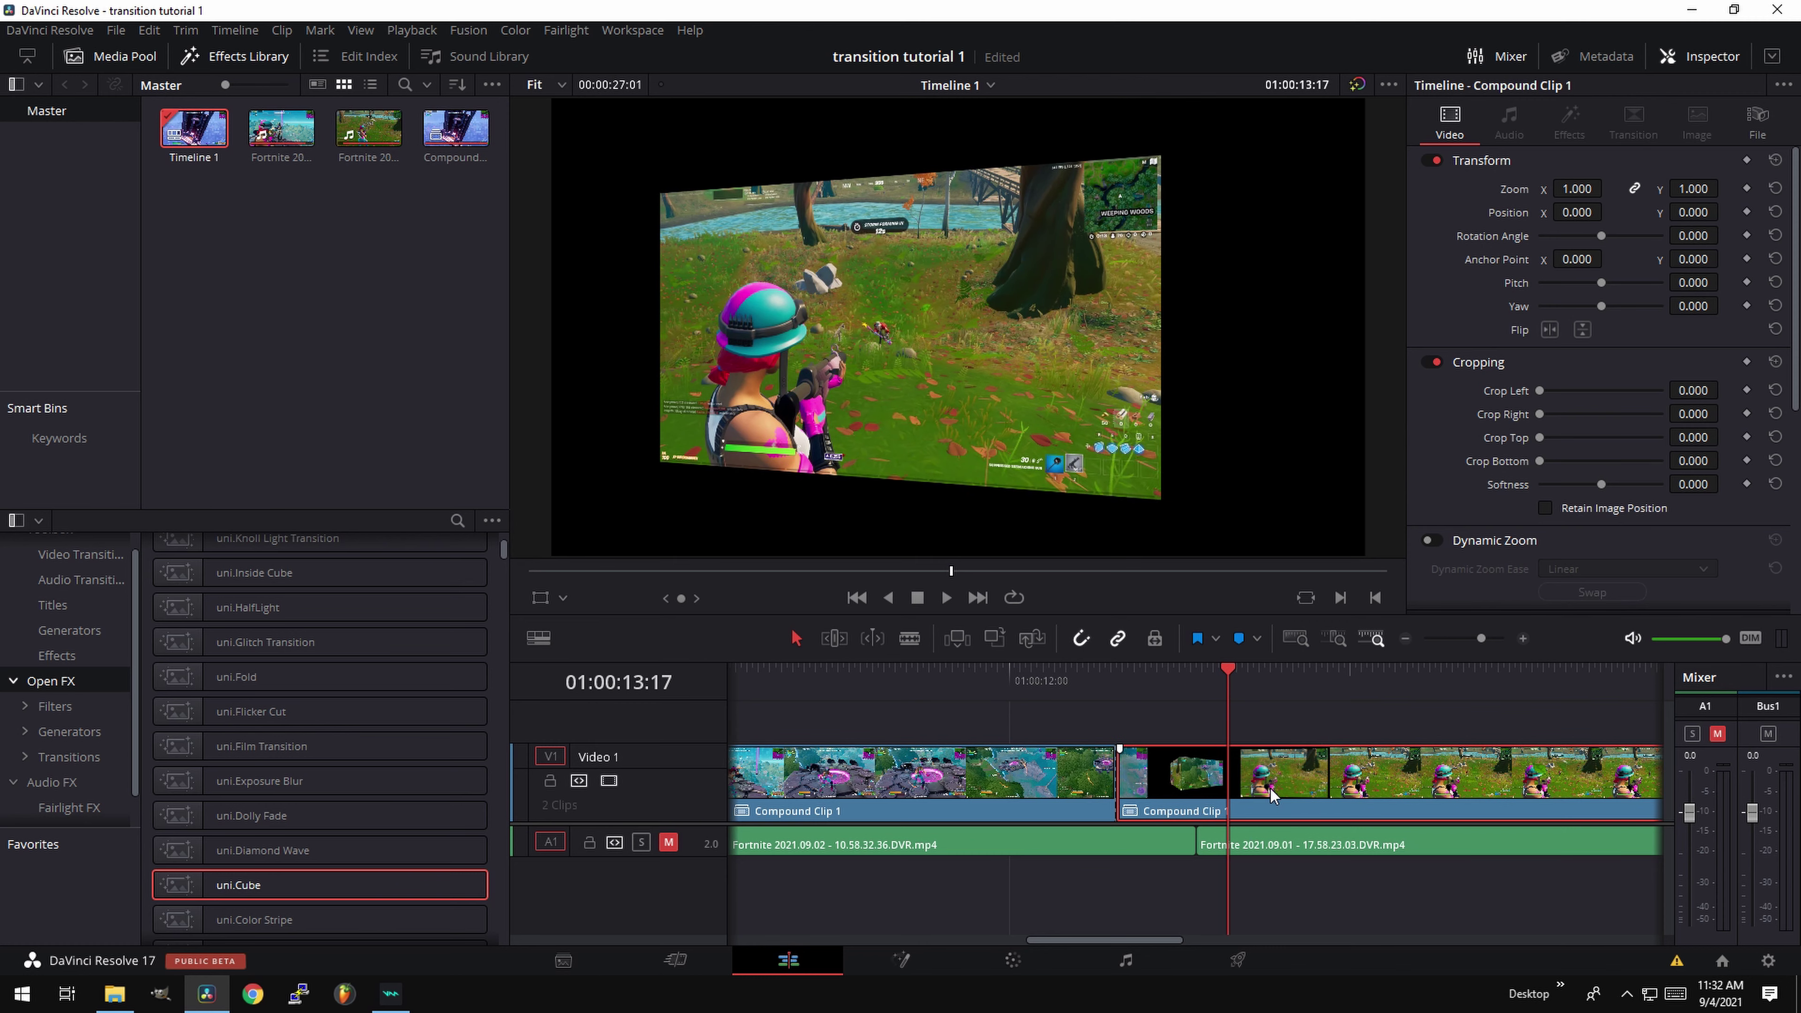
key(ctrl+b)
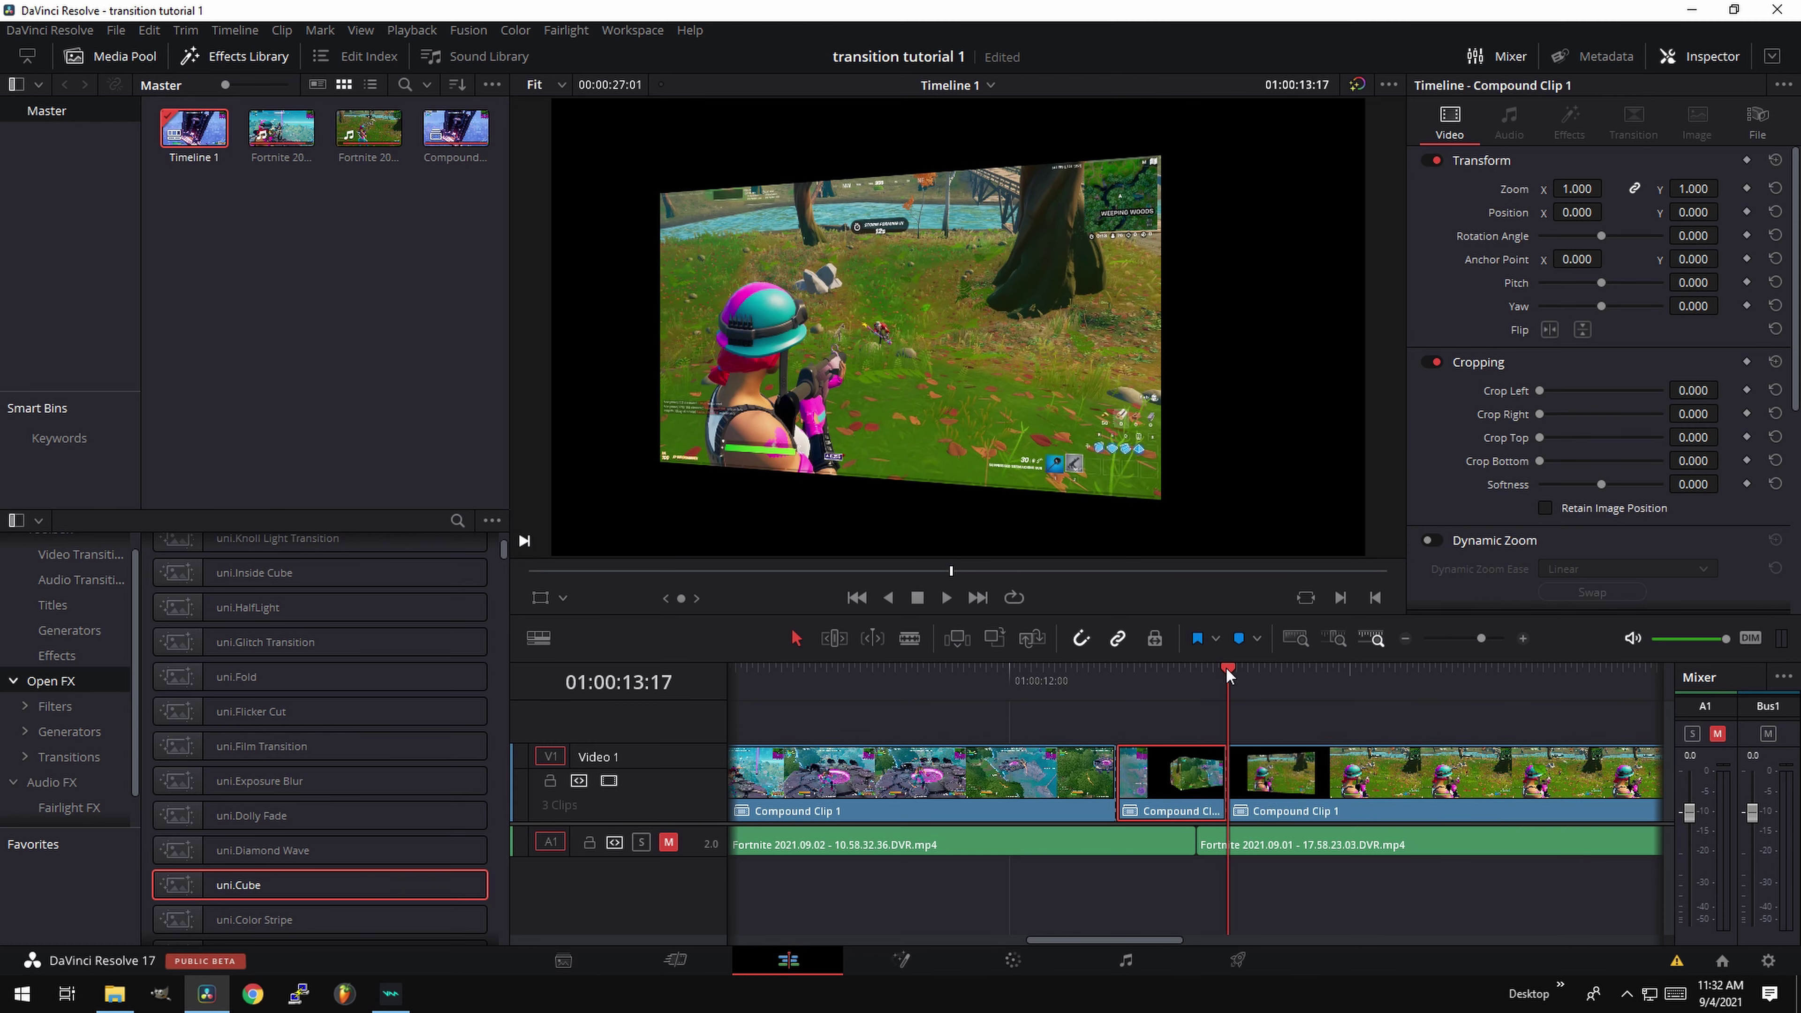
Split the compound clip at 01:00:13:34, where the cube transition ends.
click(1306, 772)
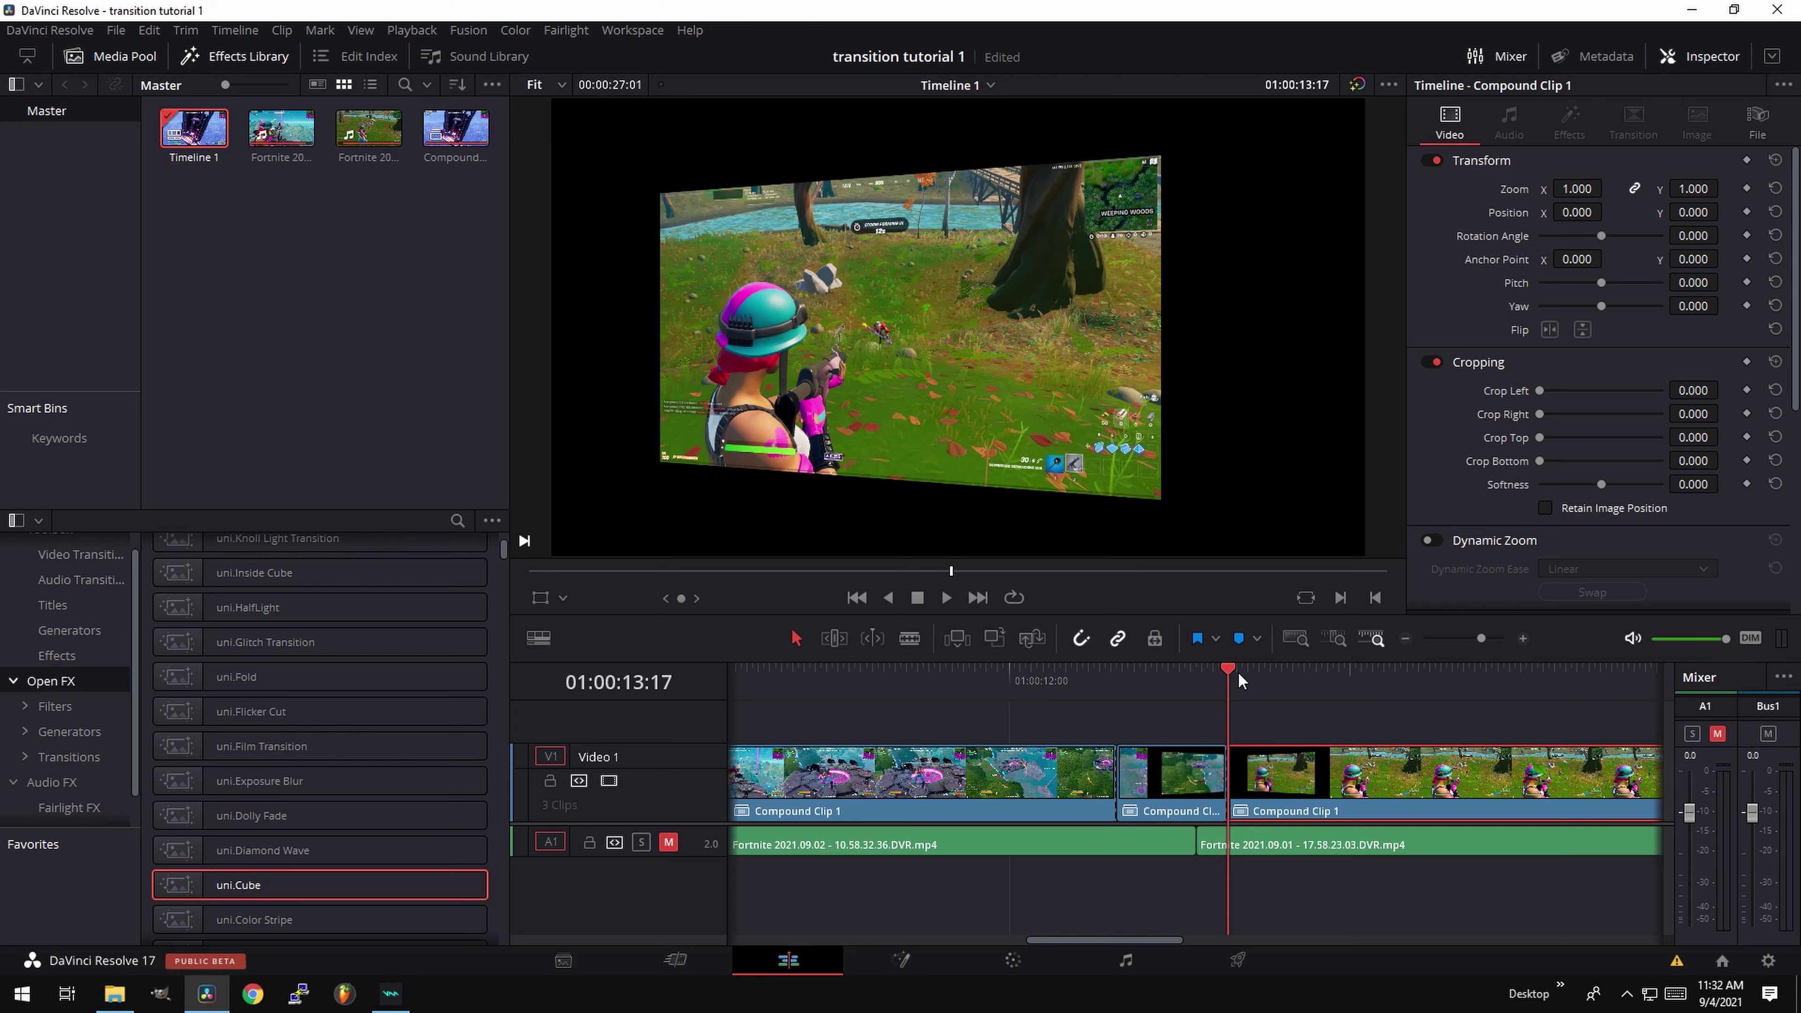
drag(1238, 672, 1275, 673)
key(ctrl+b)
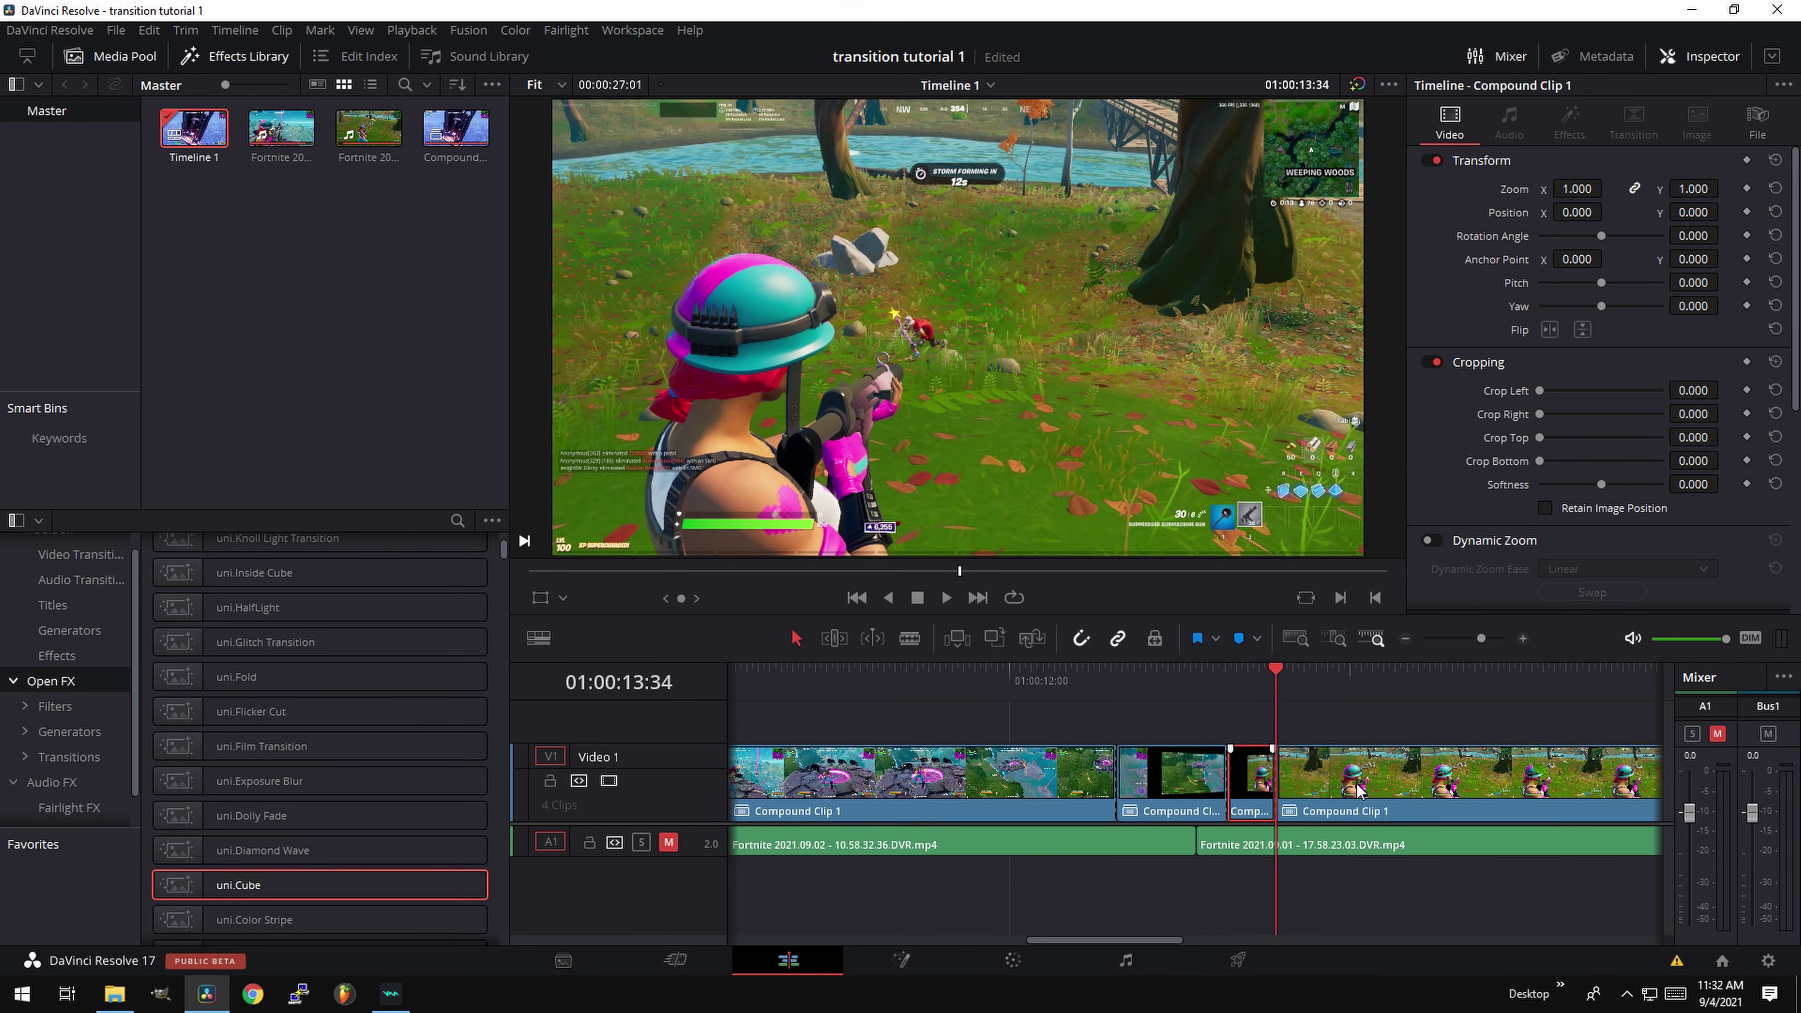
Duplicate the 12:38–13:17 compound segment onto Video 2 and trim the copy to start at 01:00:12:54.
click(1119, 683)
key(space)
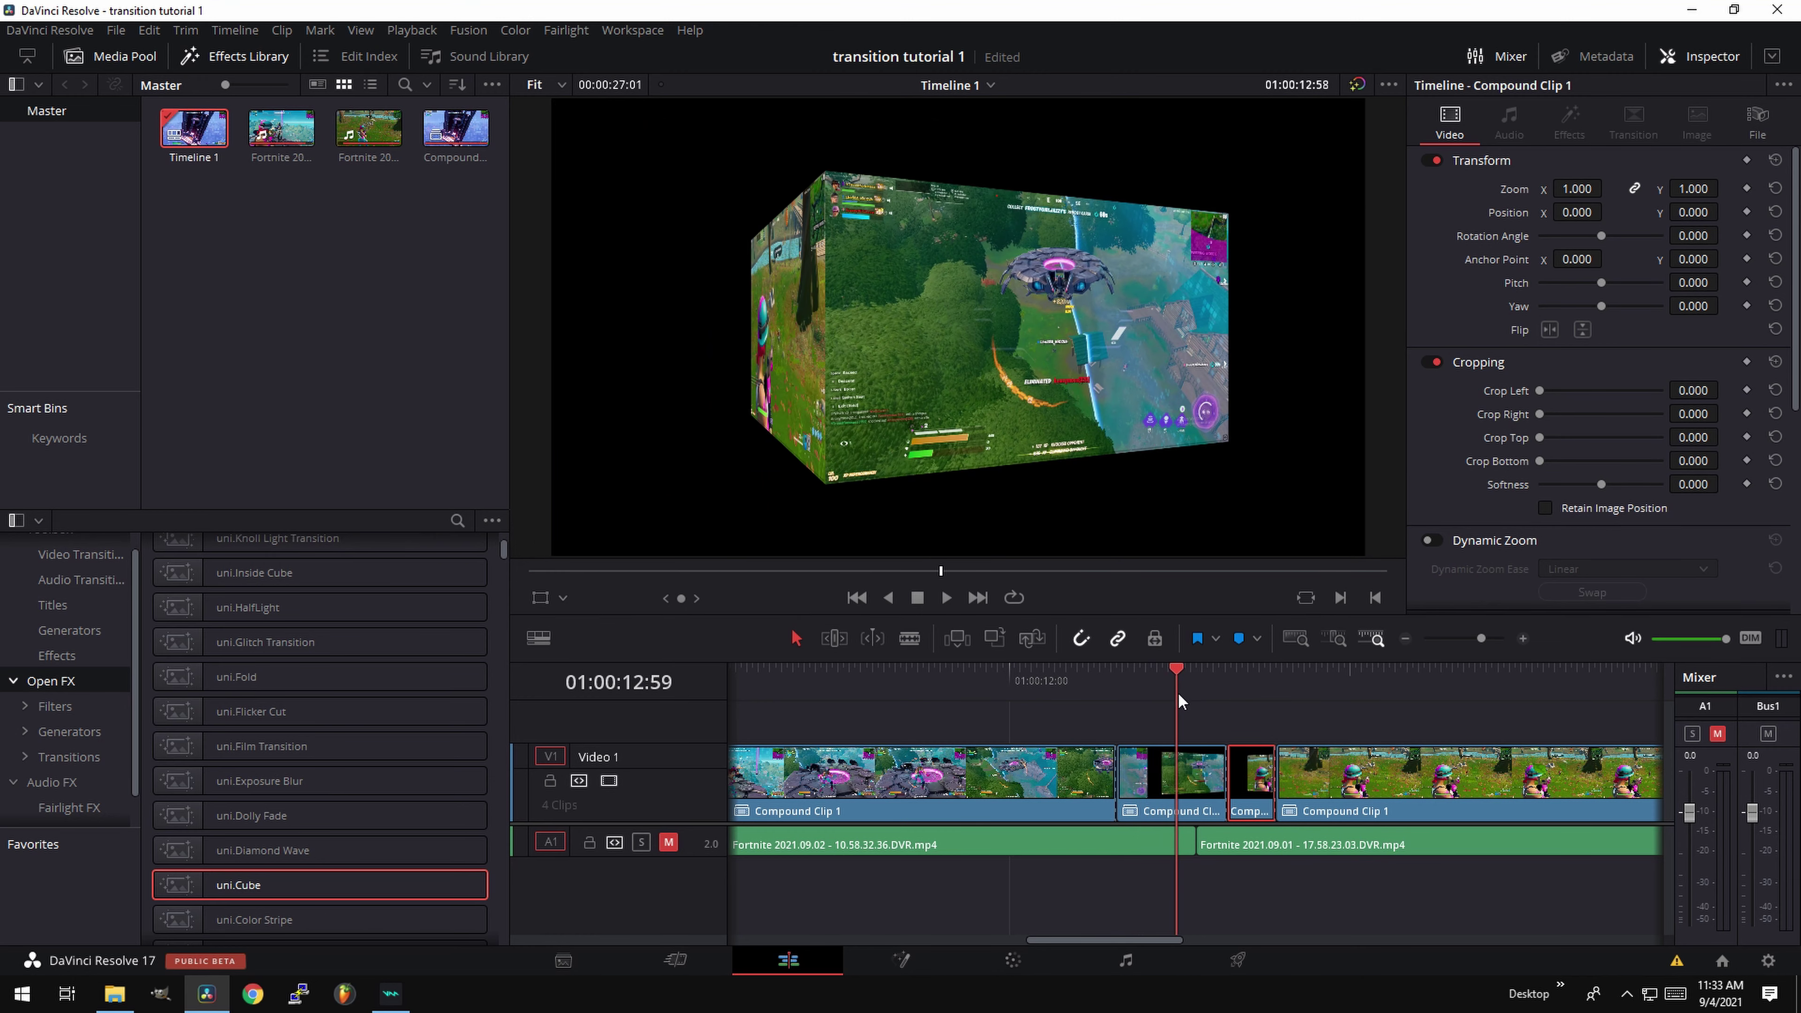
click(1140, 800)
drag(1141, 800, 1175, 720)
scroll(1280, 729, up, 1)
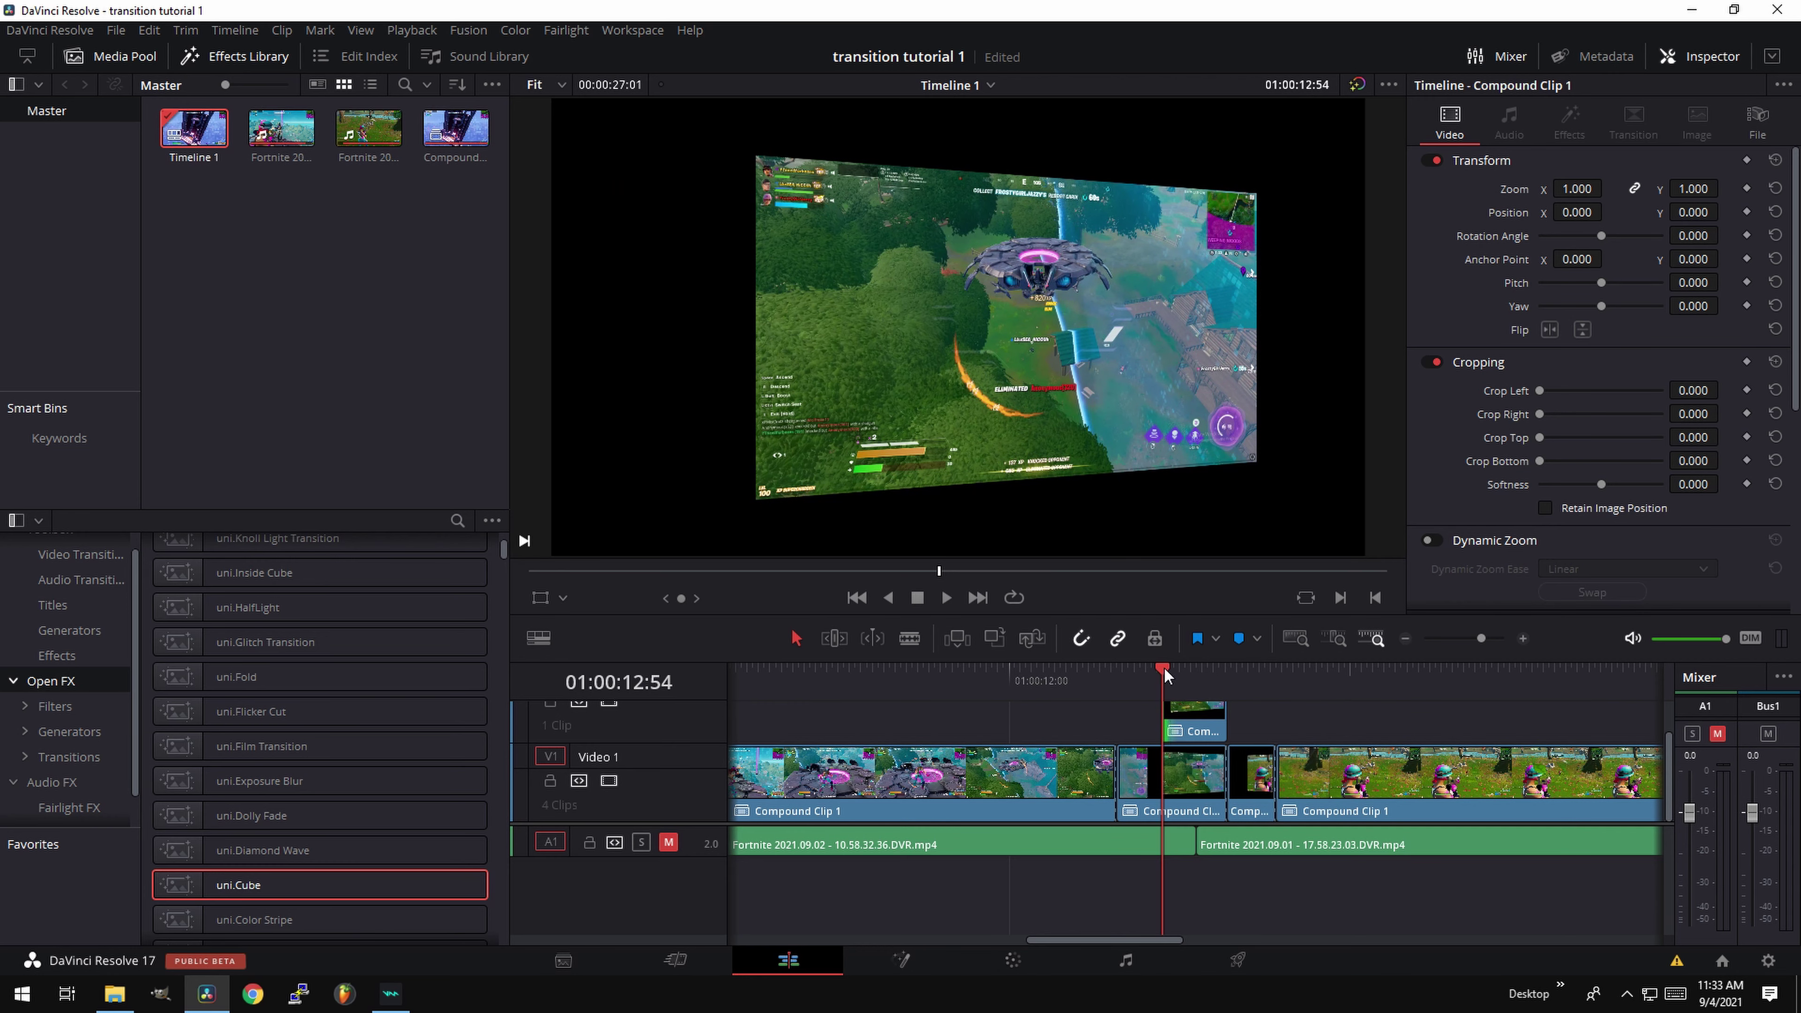
Extend the Video 2 copy to end at 01:00:13:34 and cut out the short Video 1 segment starting at 13:17.
key(space)
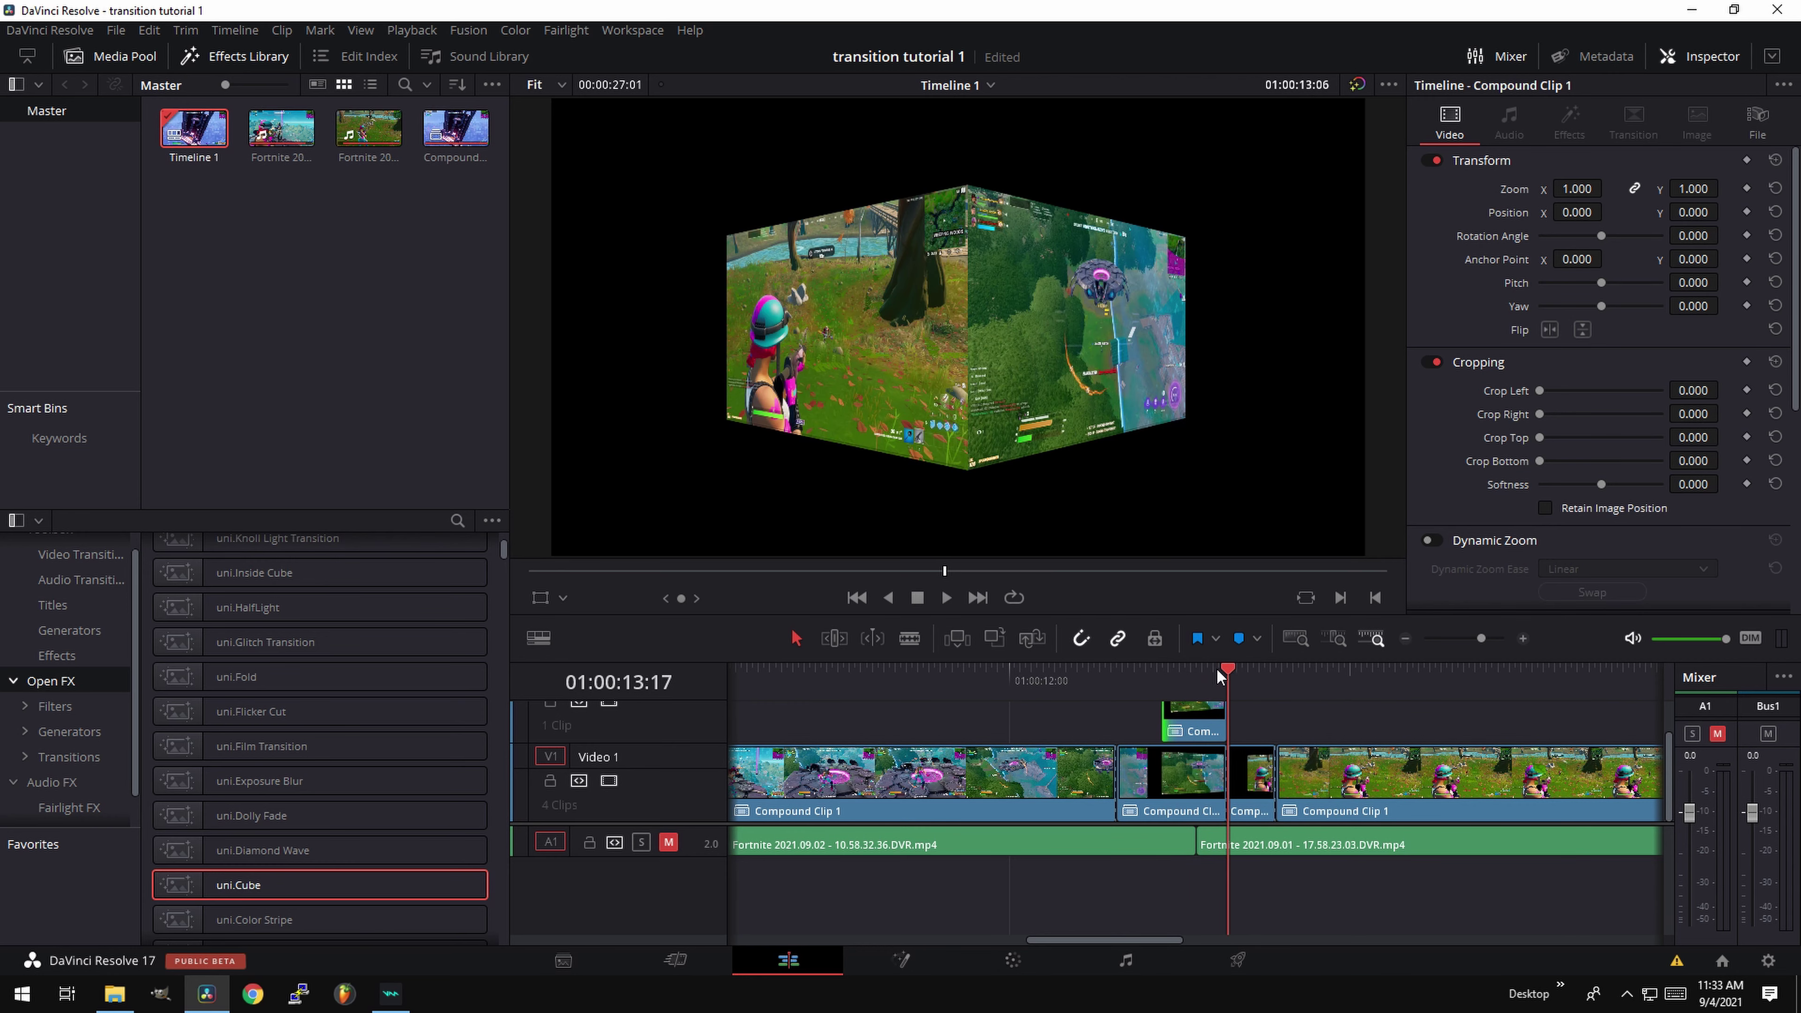
key(space)
drag(1225, 731, 1279, 732)
right_click(1248, 791)
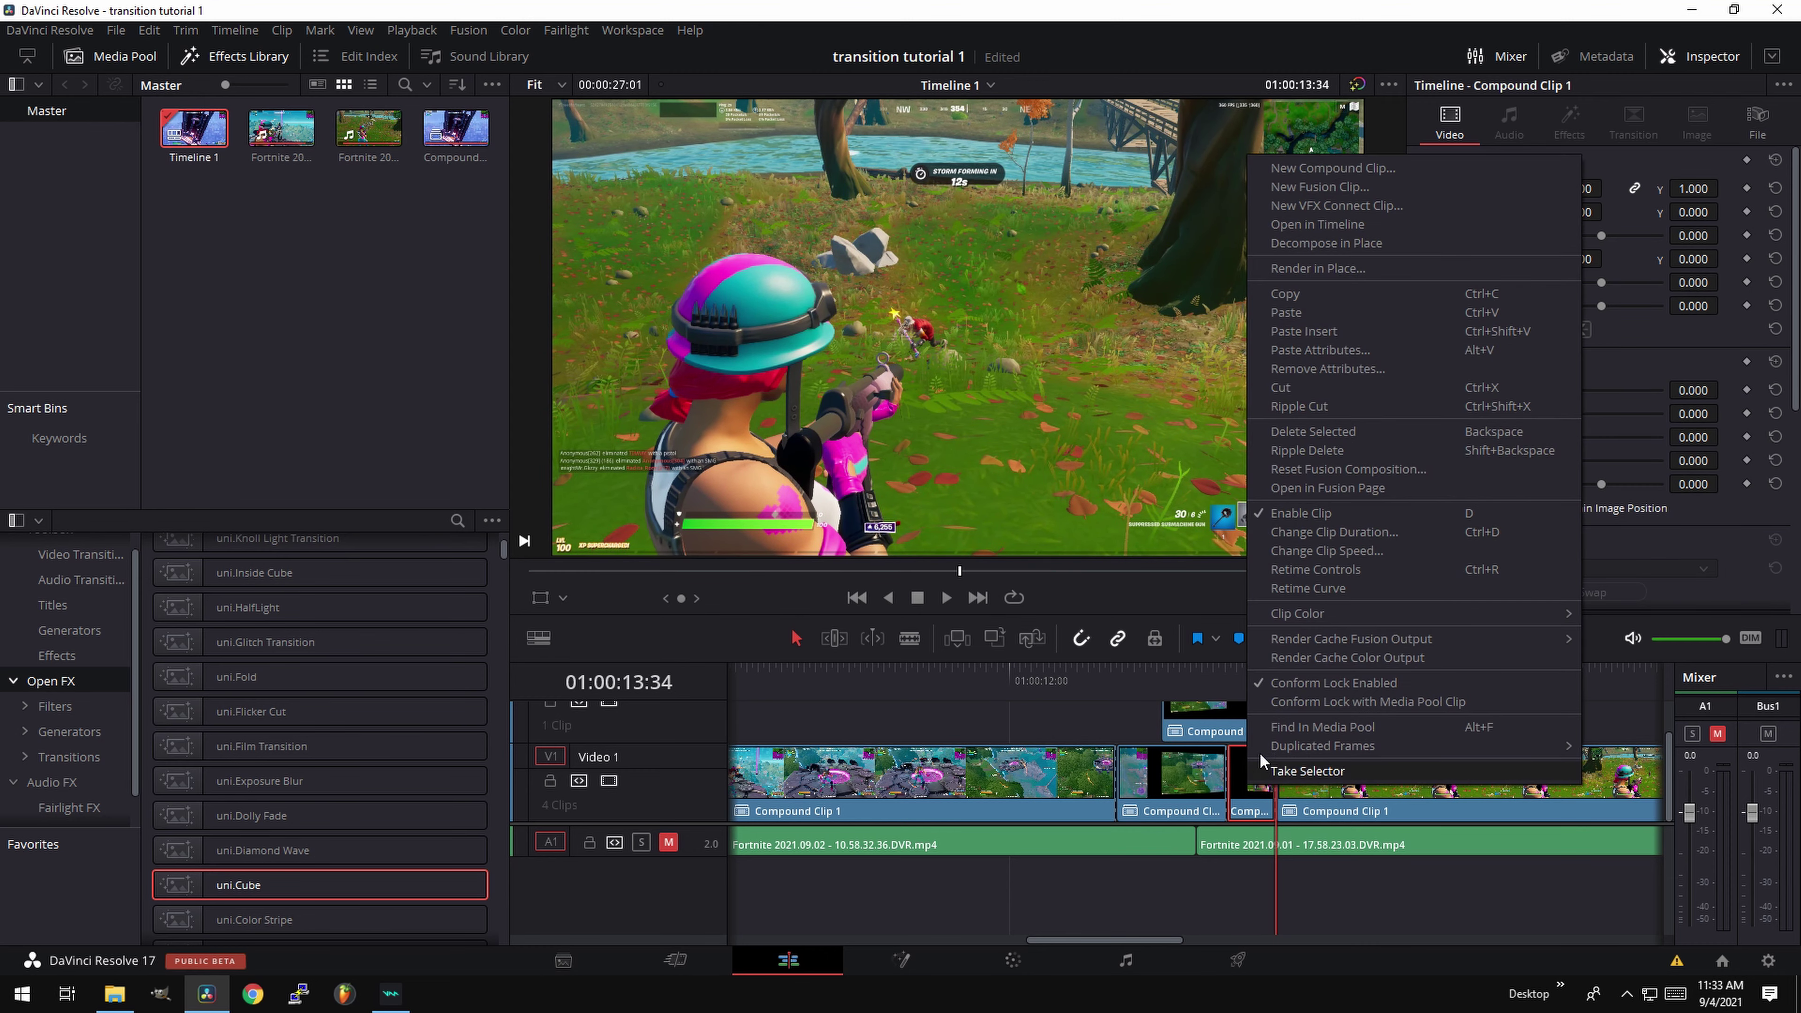
click(1308, 389)
Scrub through the cube rotation to examine where each clip's face enters and leaves the frame across both video tracks.
click(1113, 679)
drag(1112, 680, 1148, 685)
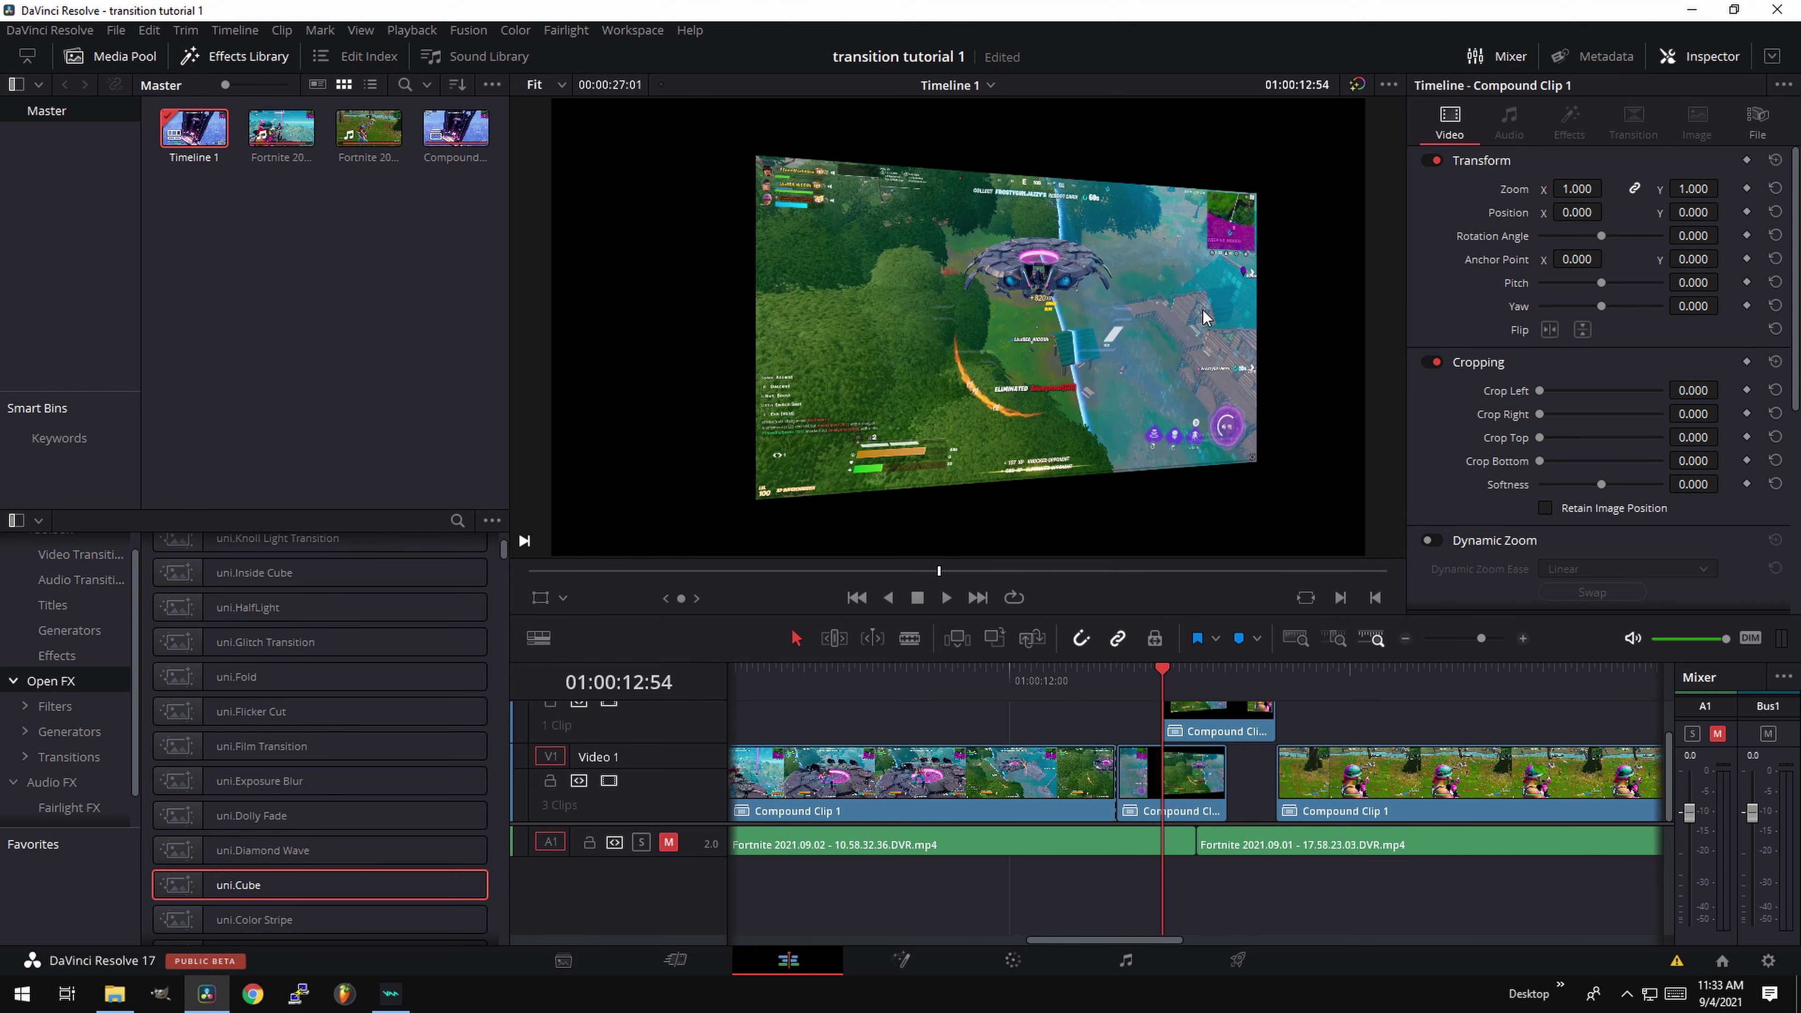
mouse_move(1174, 667)
mouse_down()
mouse_move(1159, 668)
mouse_move(1189, 678)
mouse_up()
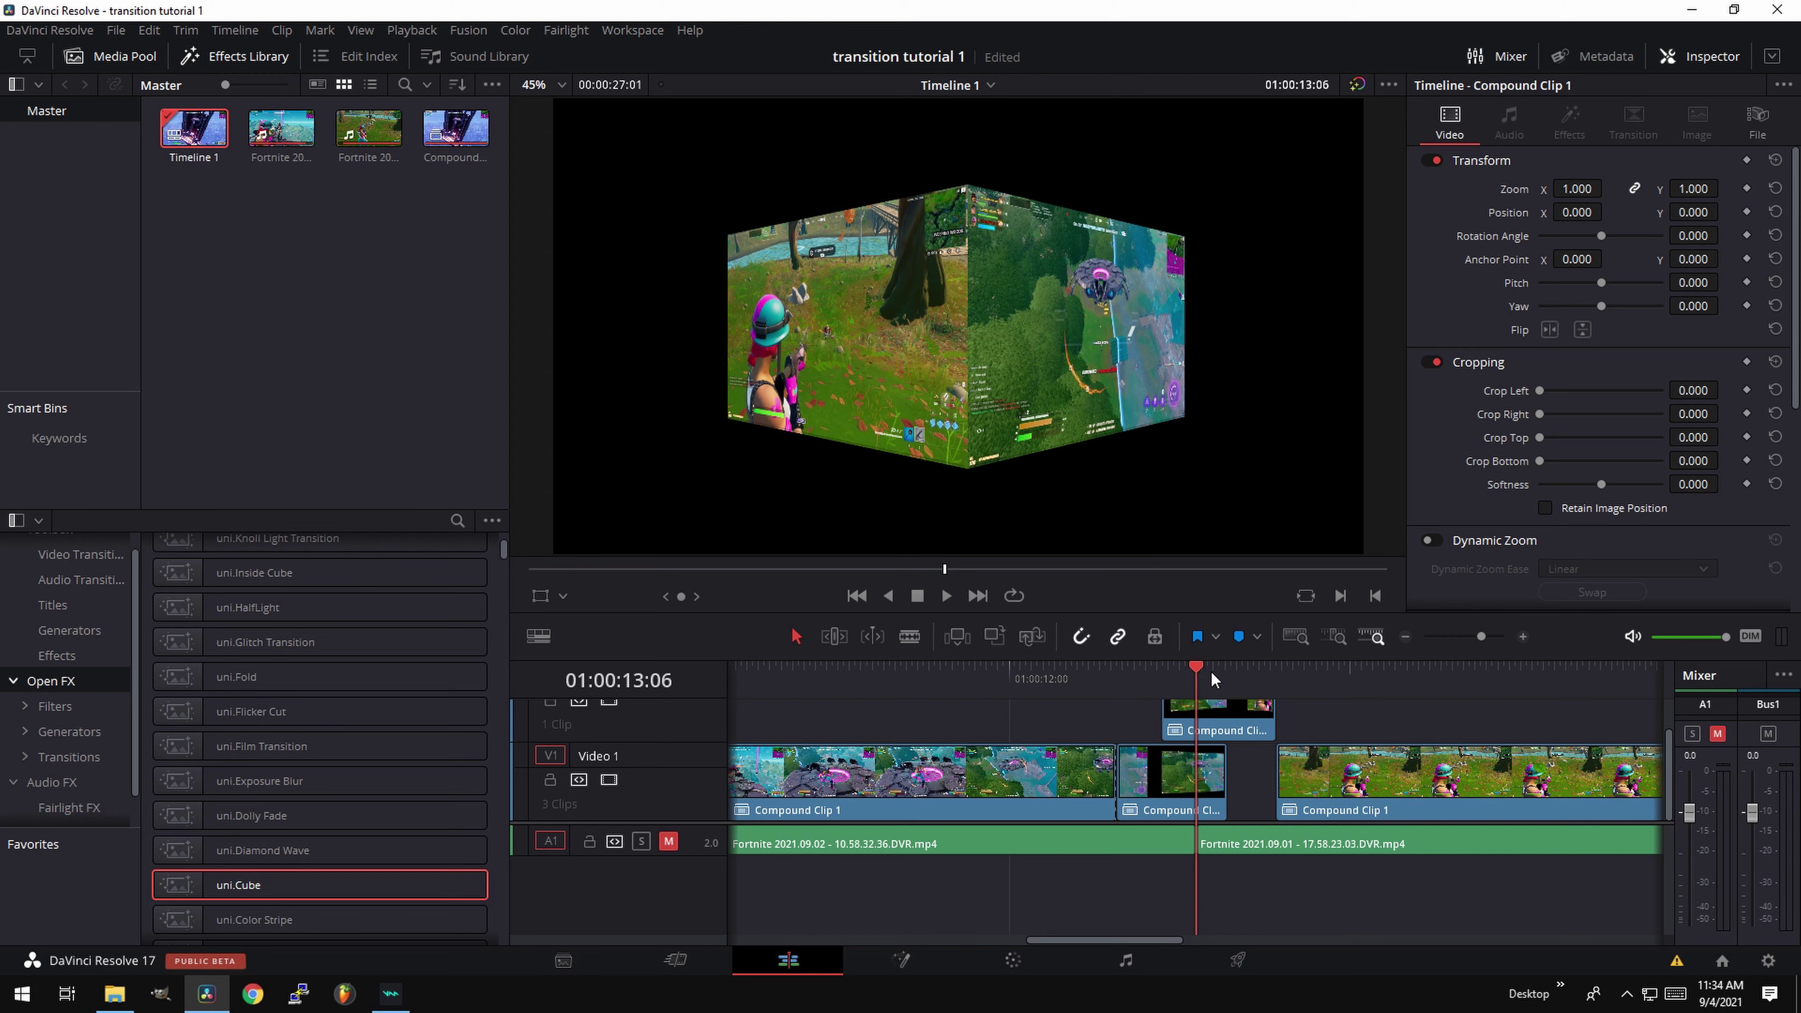
click(1227, 672)
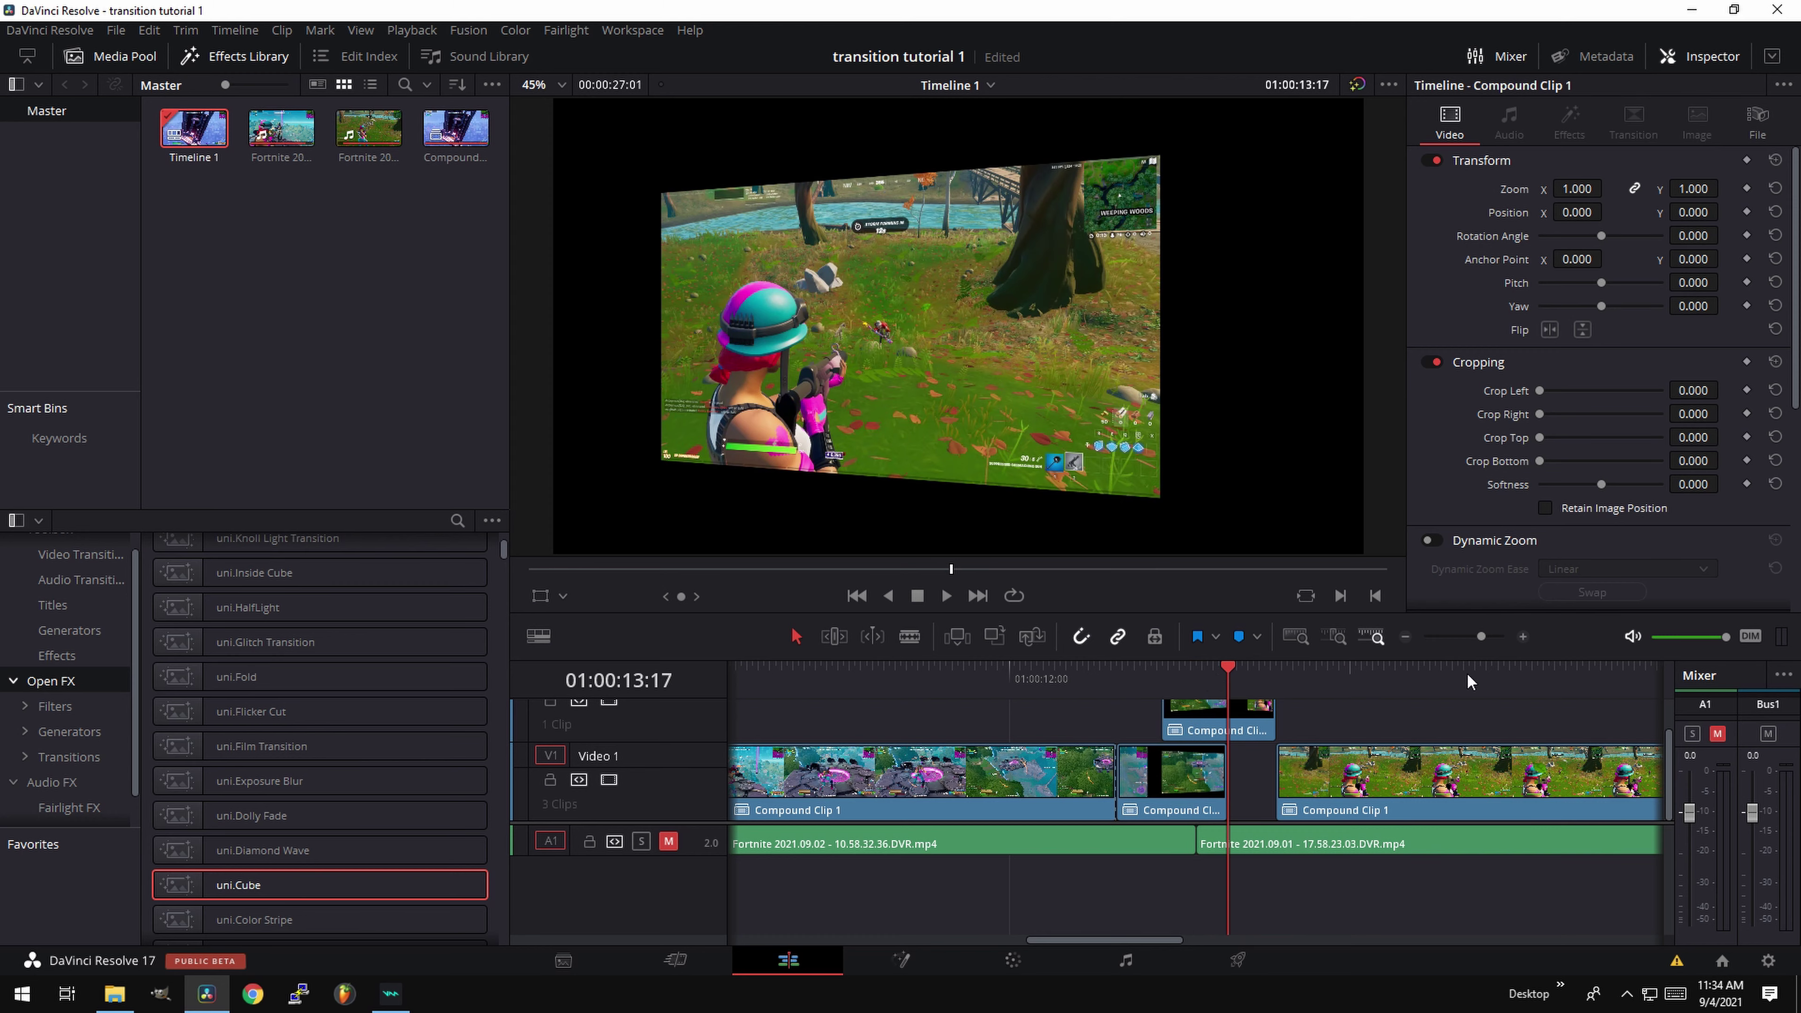
click(1165, 678)
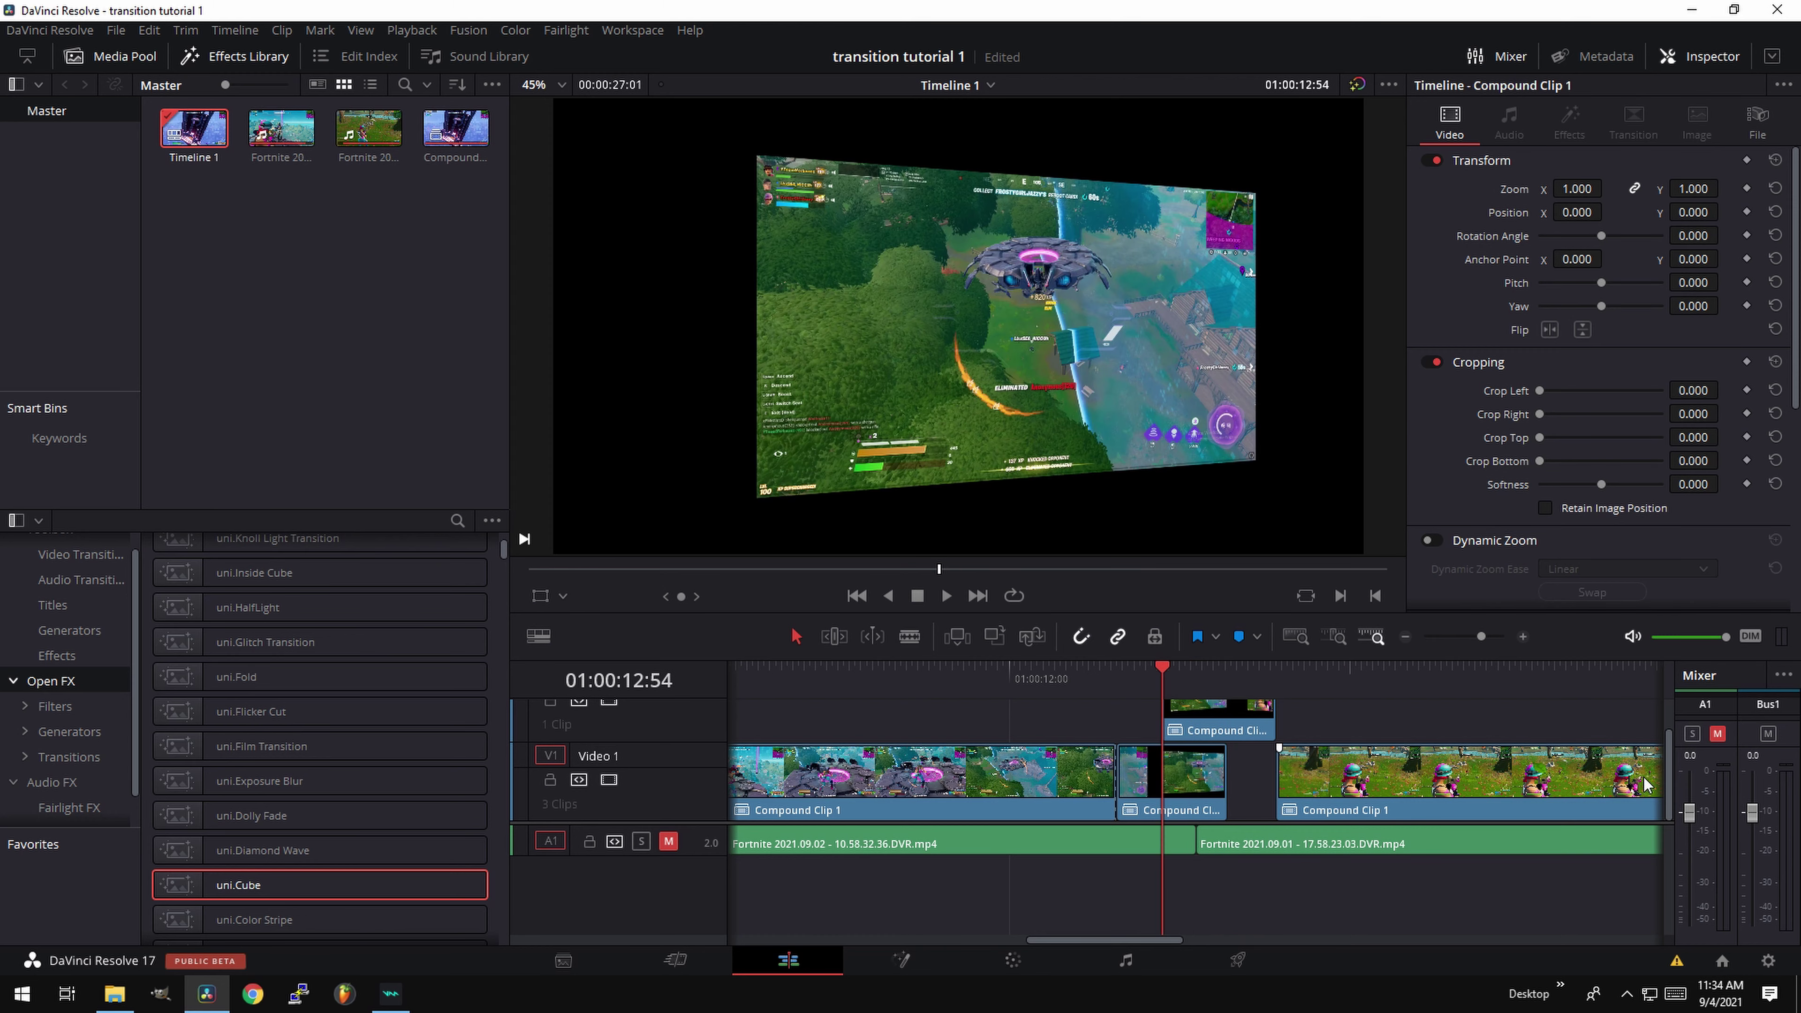
scroll(1624, 744, up, 2)
drag(1162, 670, 1179, 671)
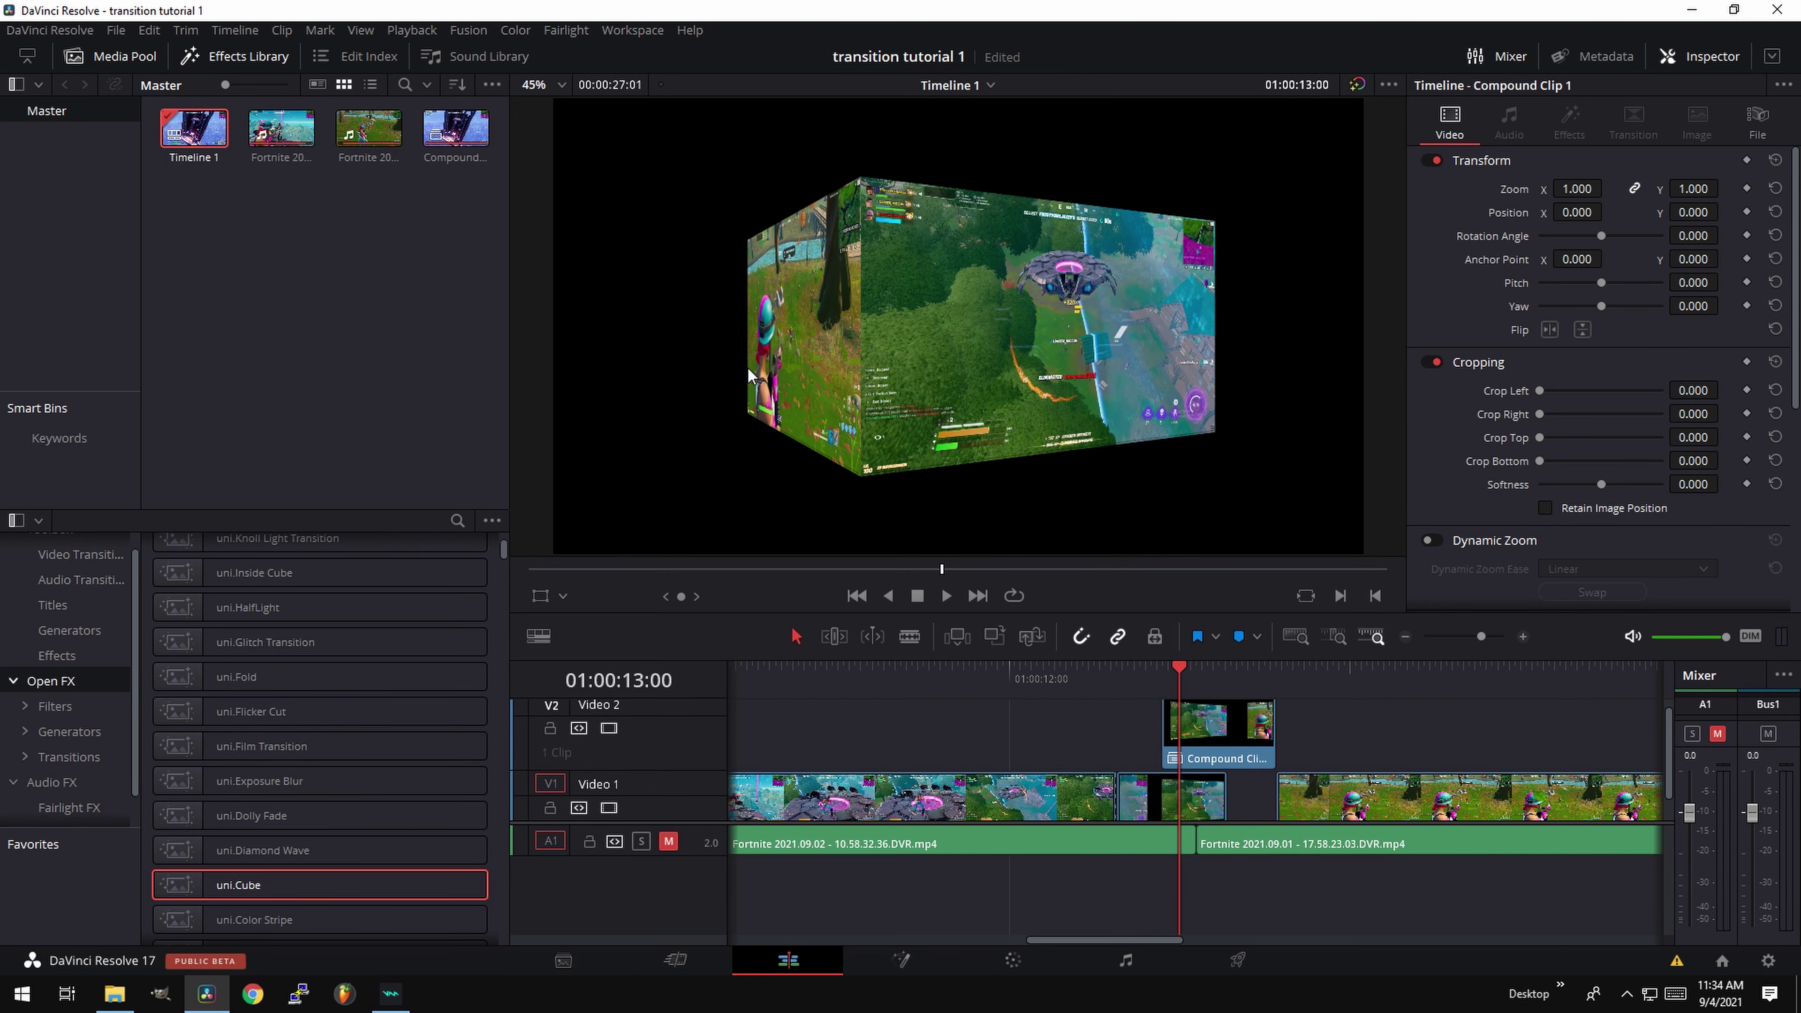
click(1231, 670)
click(1171, 678)
key(Up)
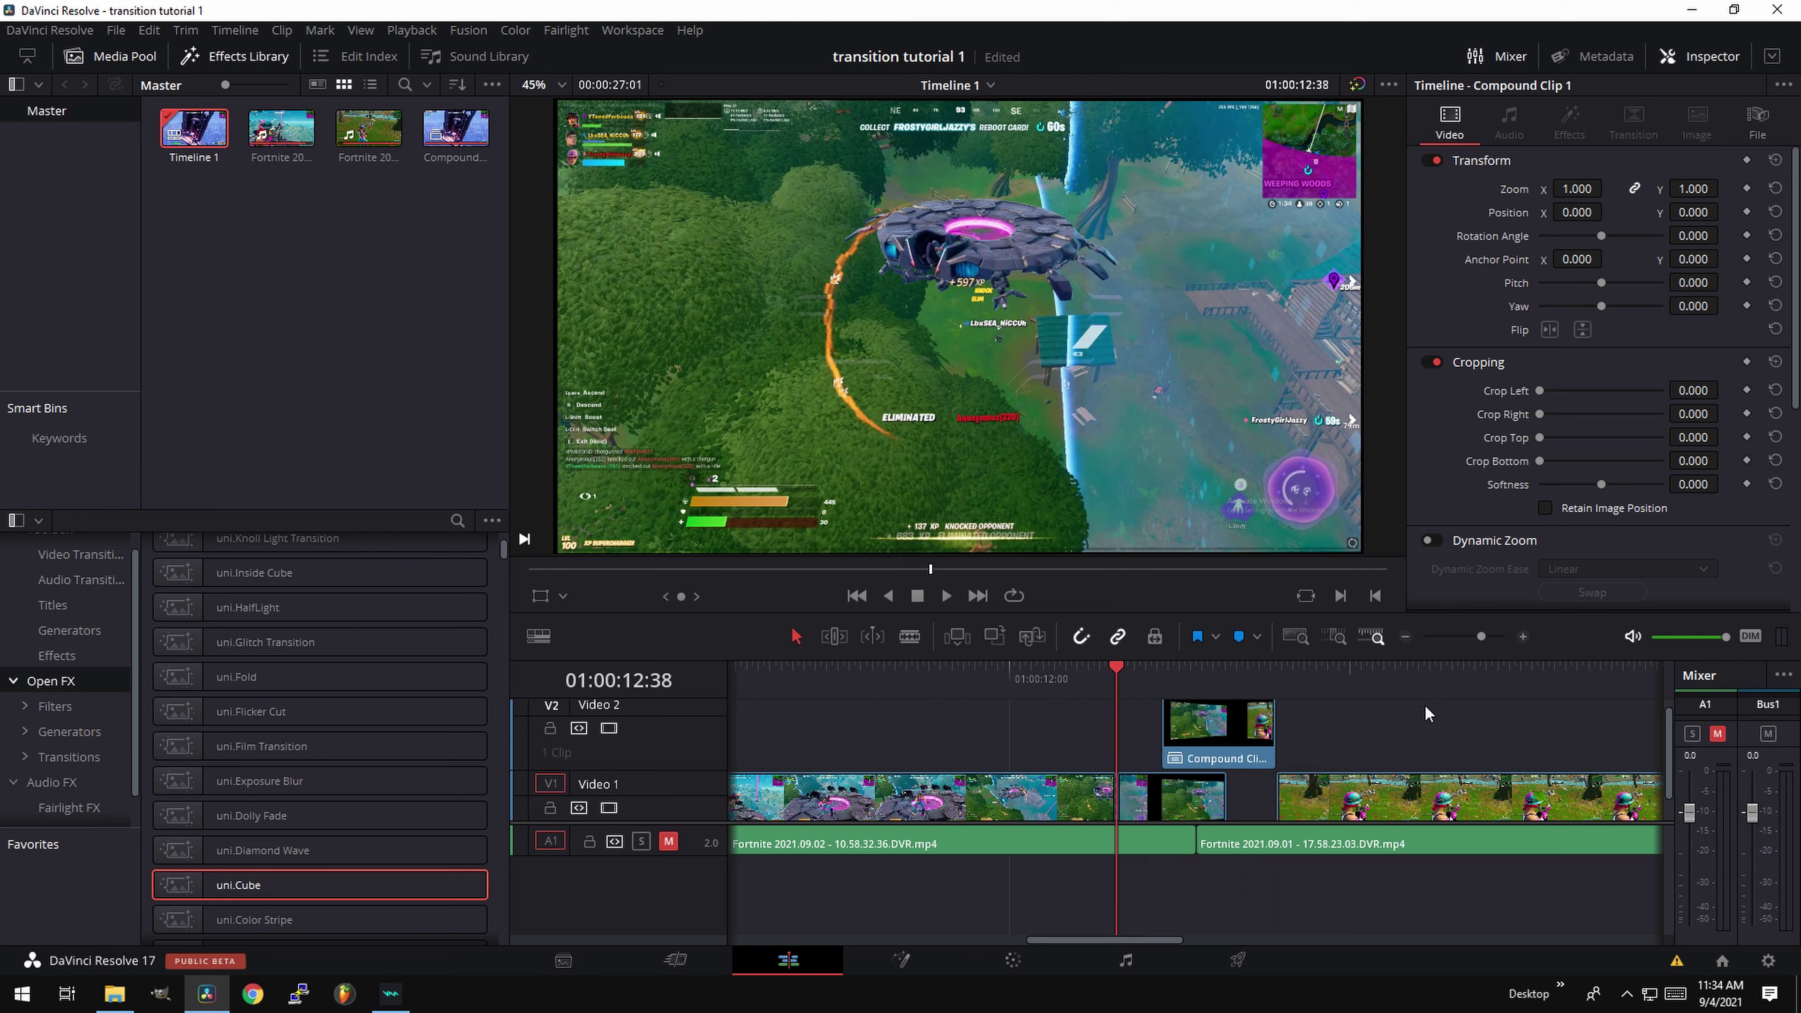
Open the Video 1 compound segment starting at 01:00:12:38 in the Color page.
drag(1665, 726, 1637, 781)
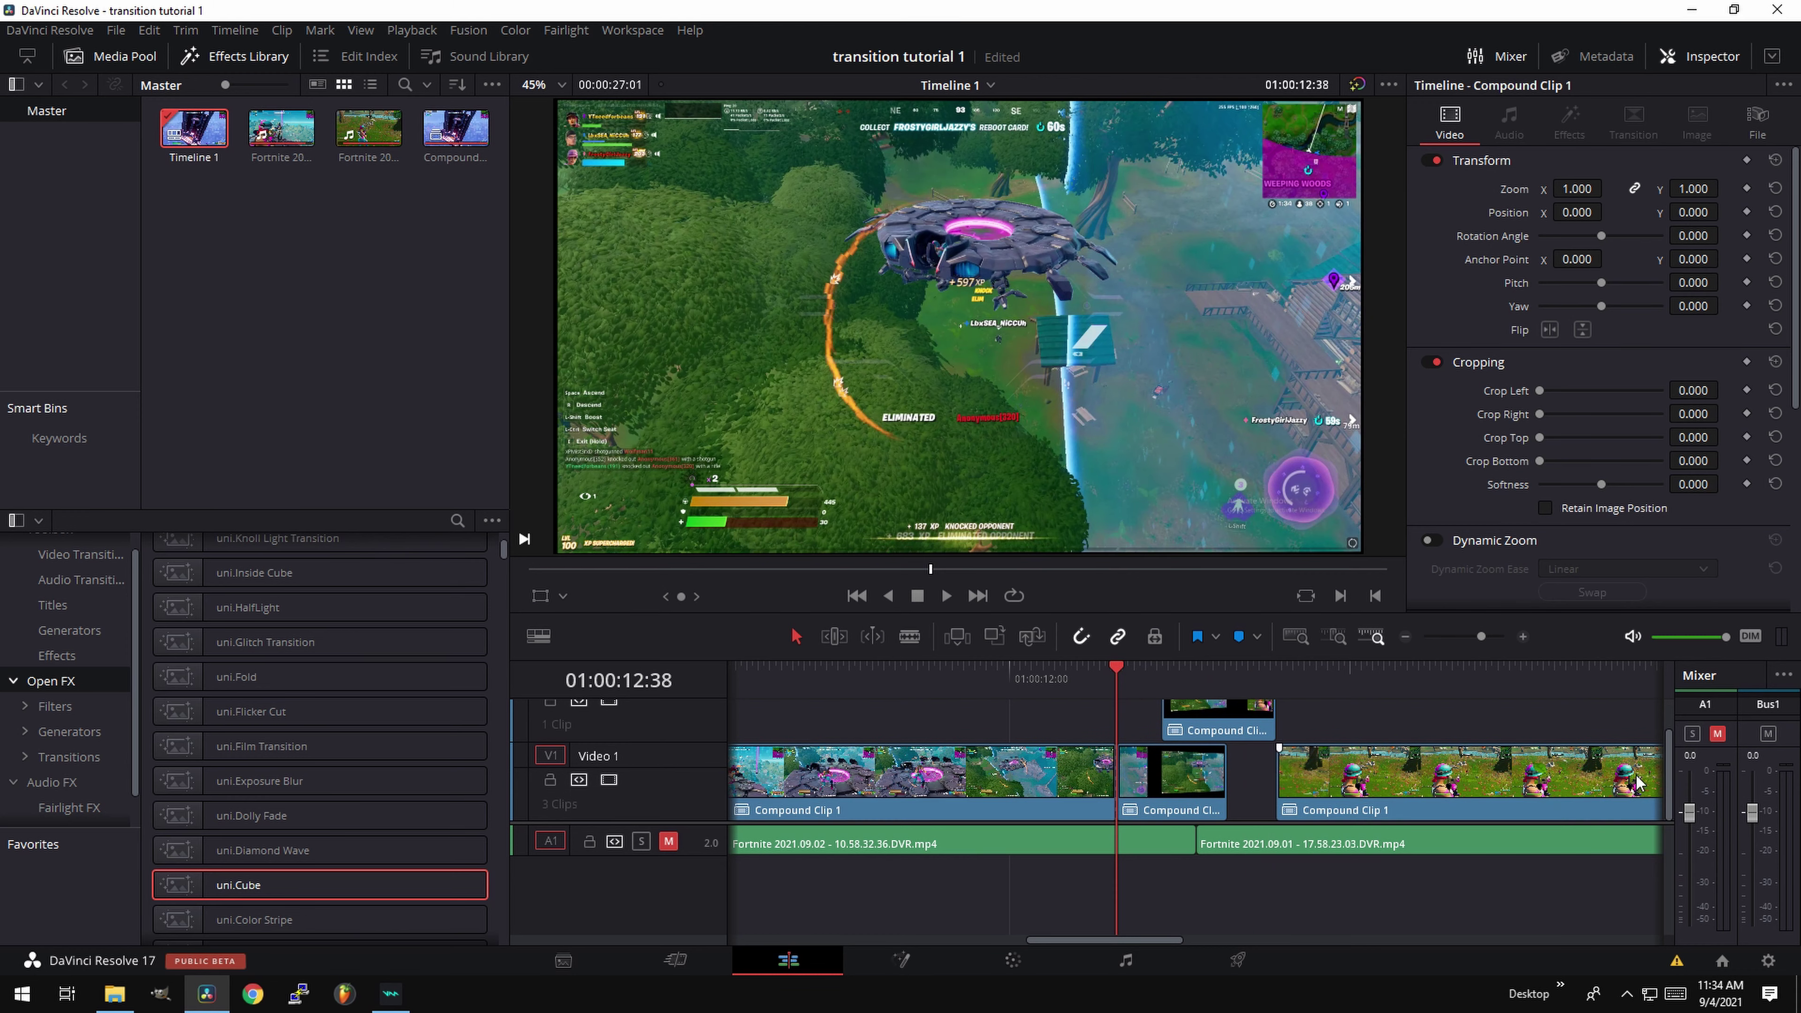
right_click(1161, 787)
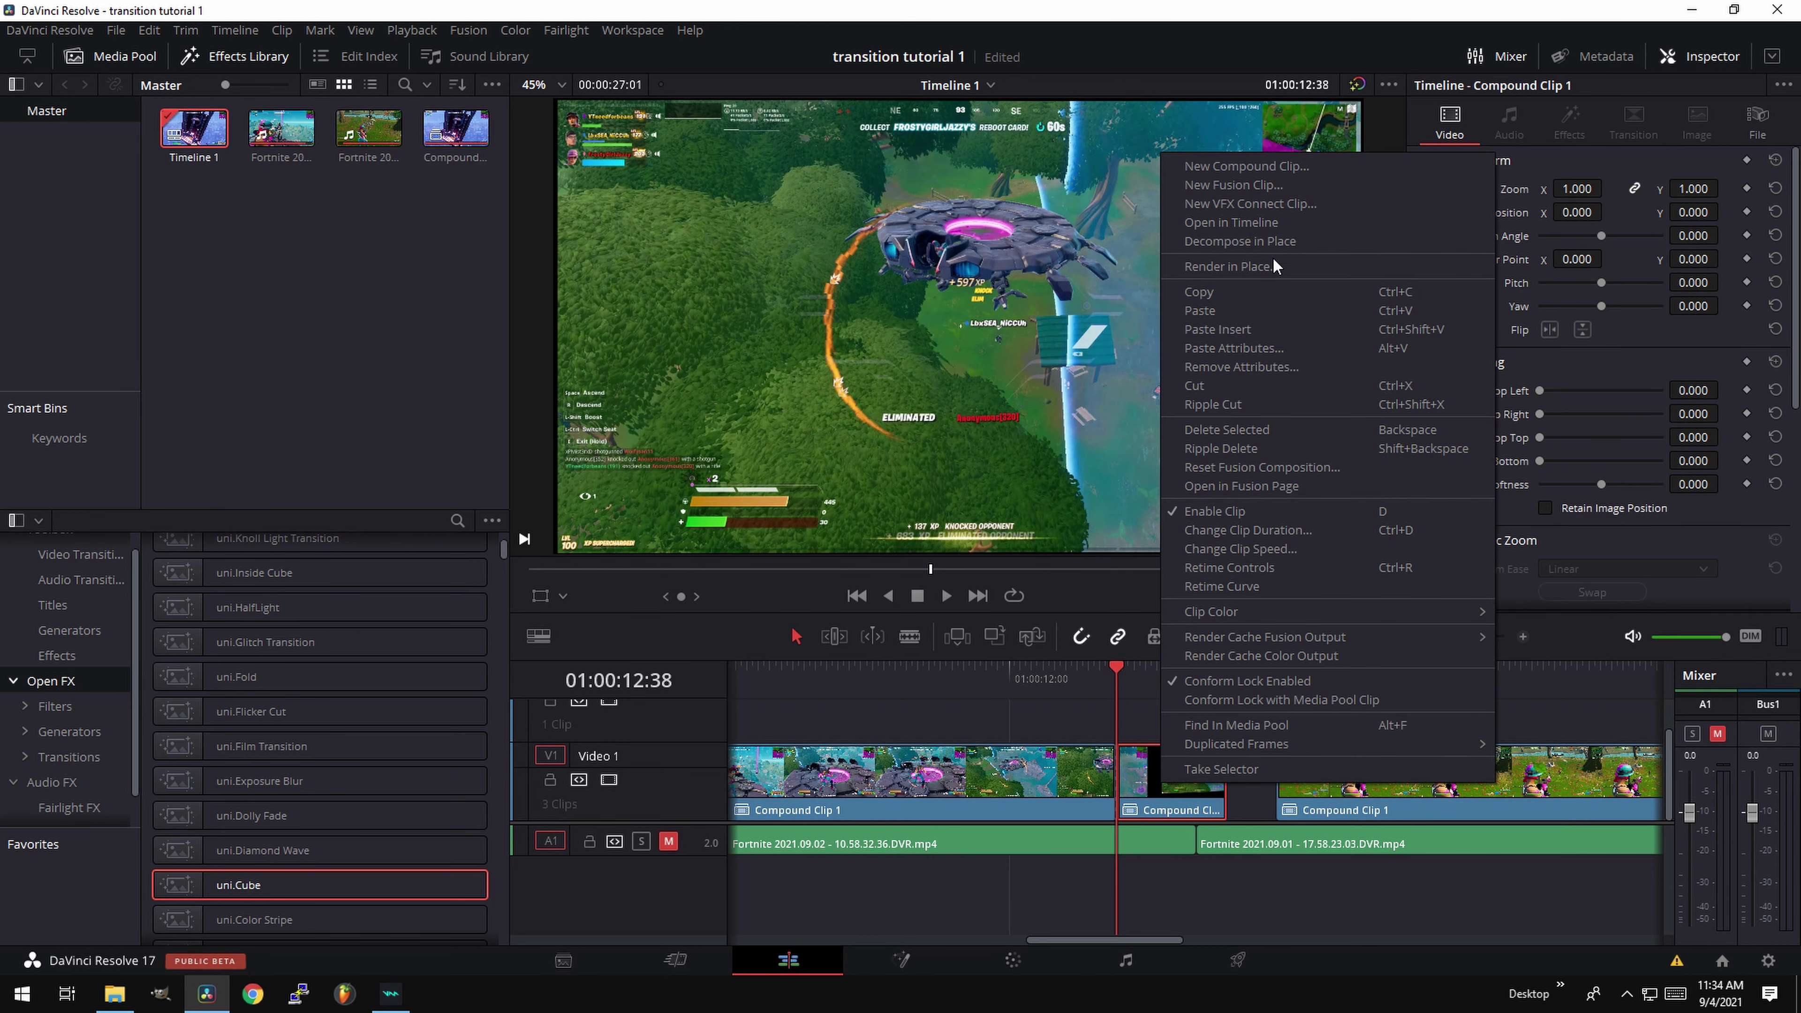
click(1290, 487)
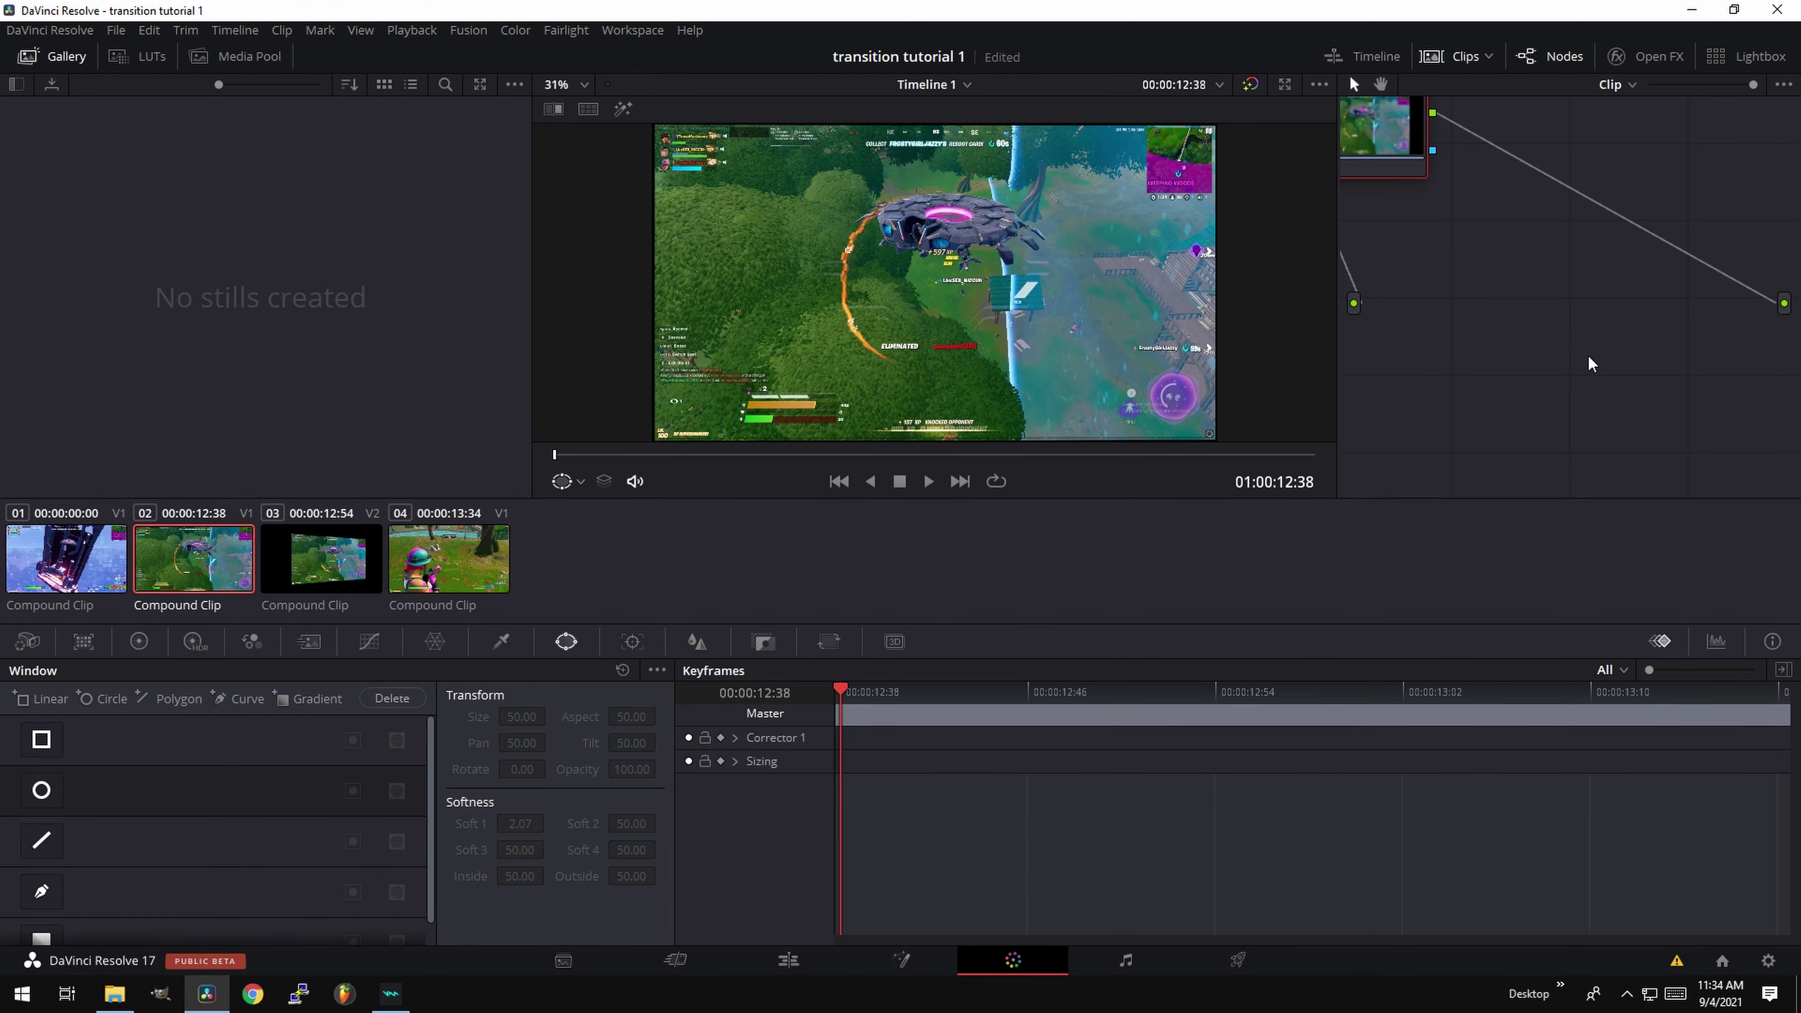
Add an alpha output to the node graph, link the node's alpha to it, and enable a curve window.
right_click(1587, 353)
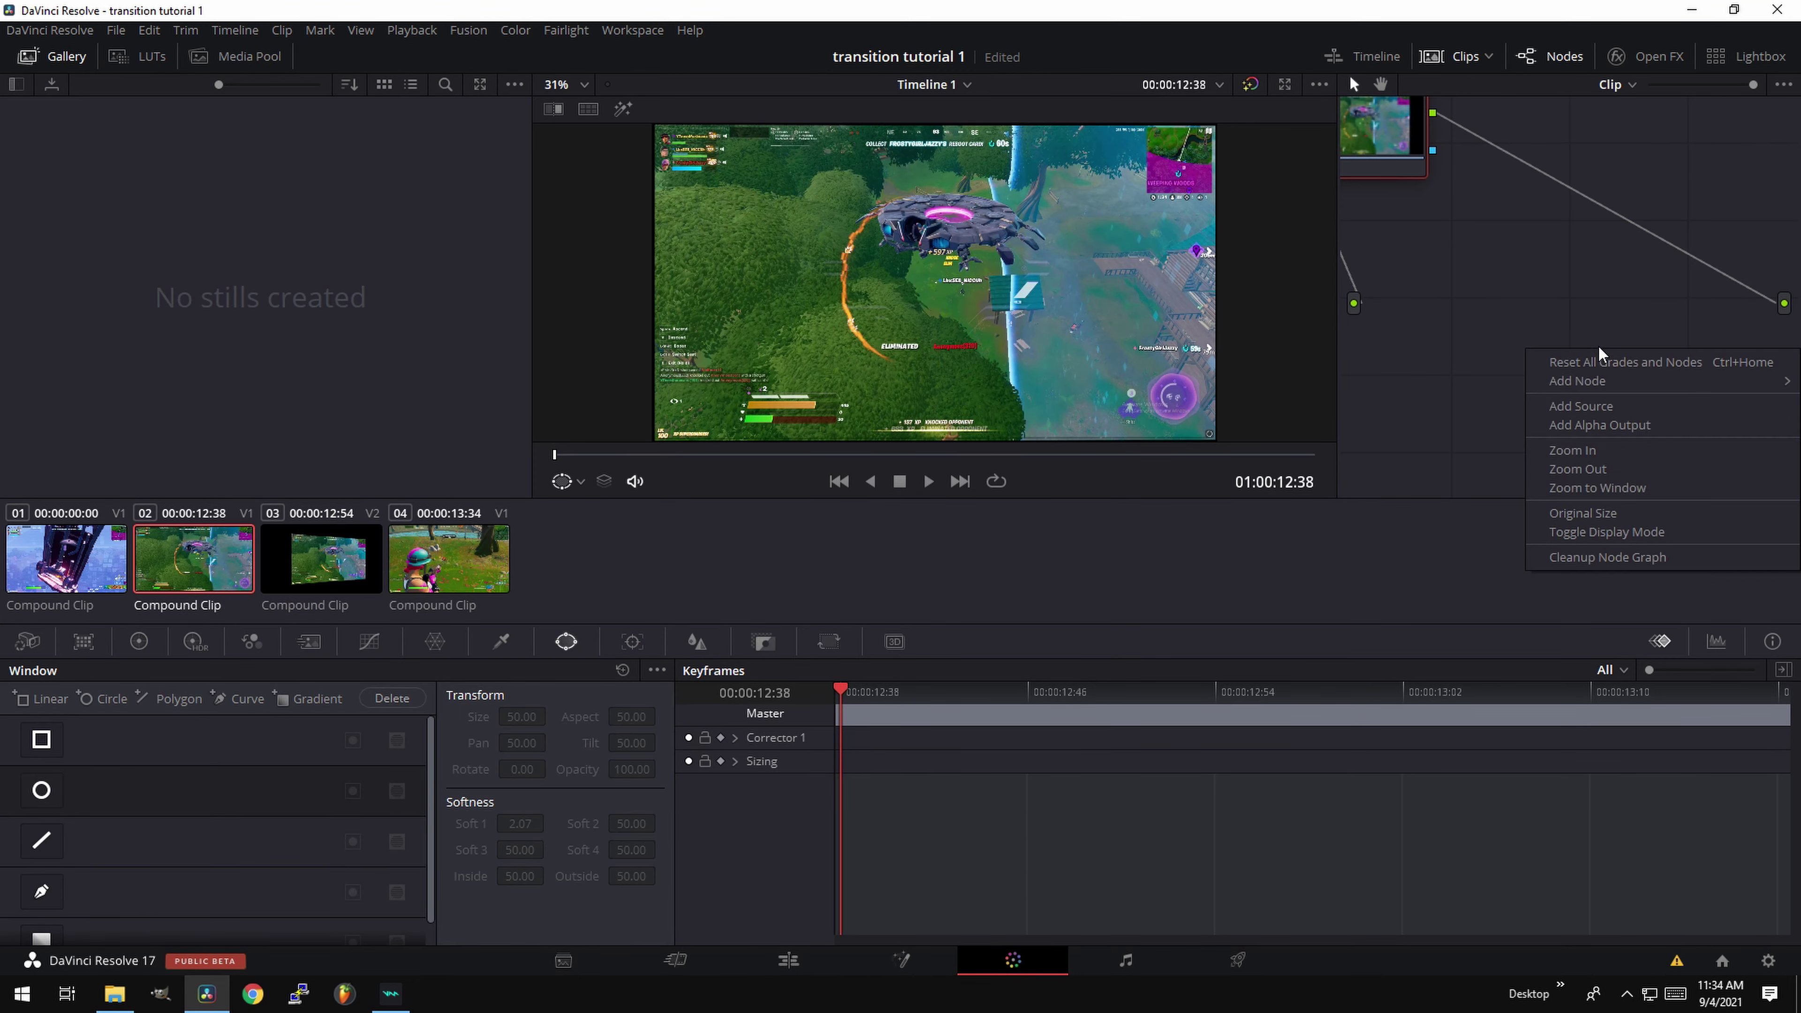
click(1586, 410)
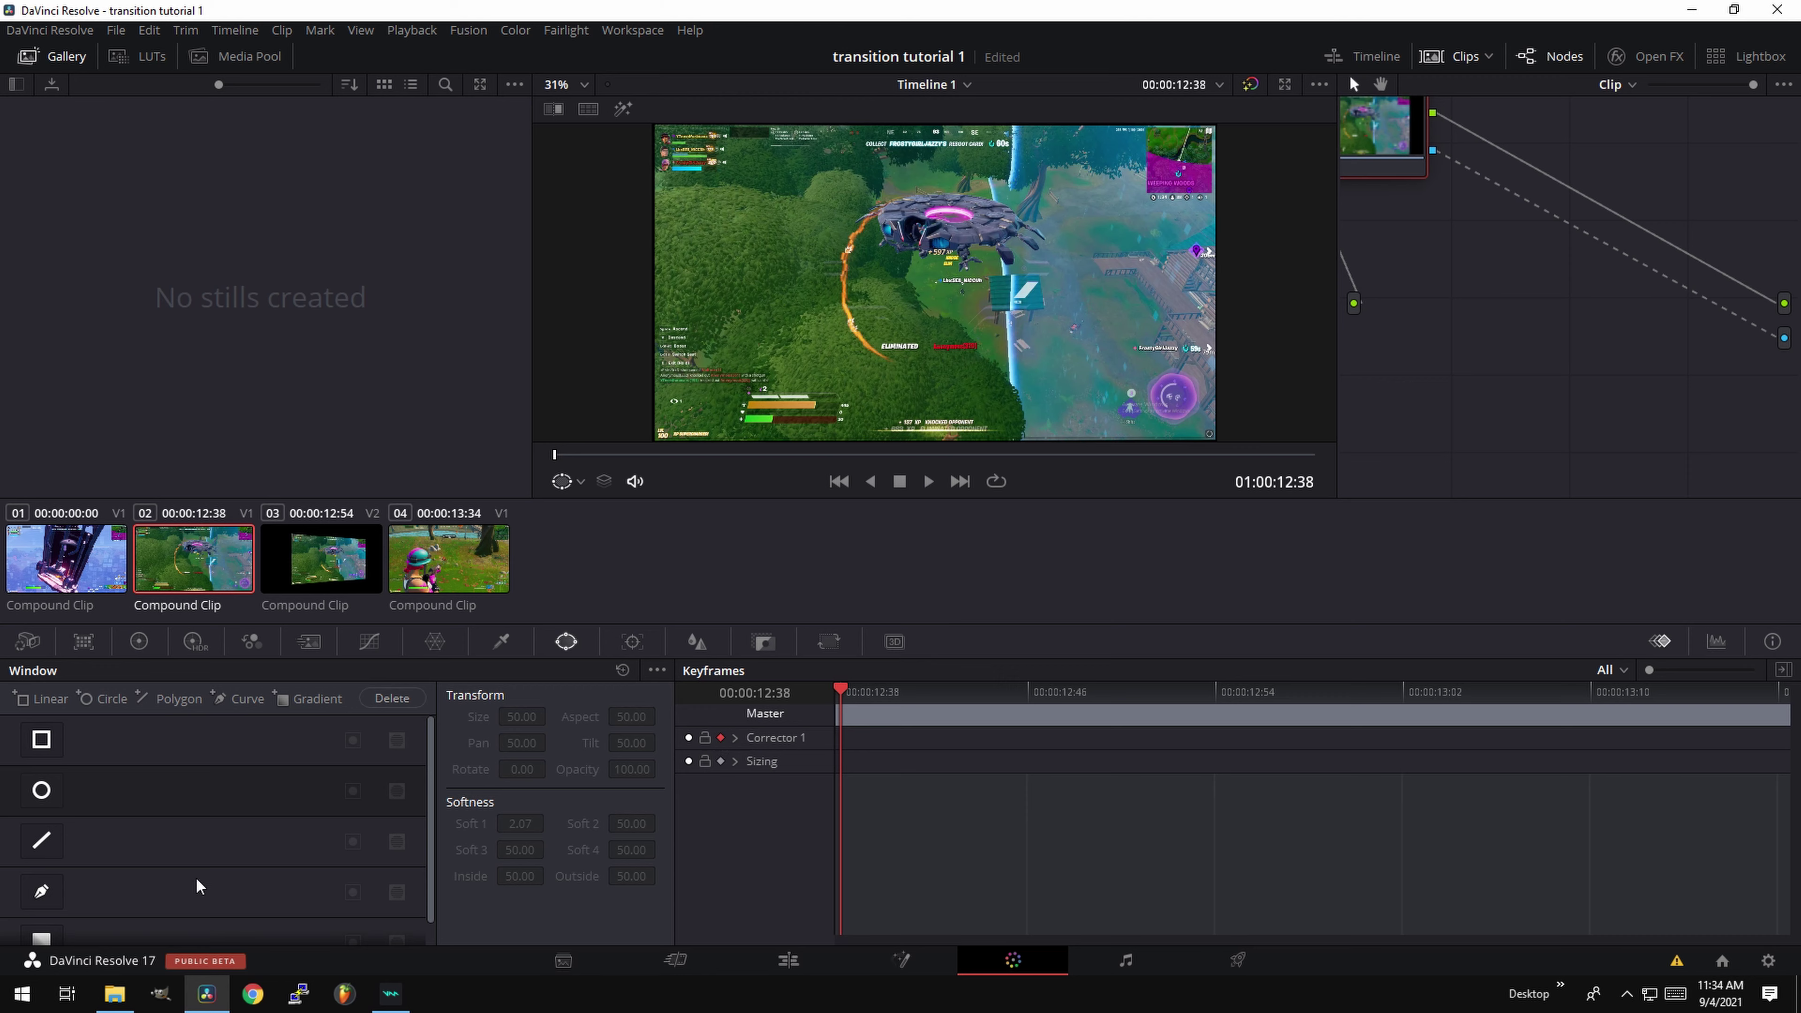
click(57, 899)
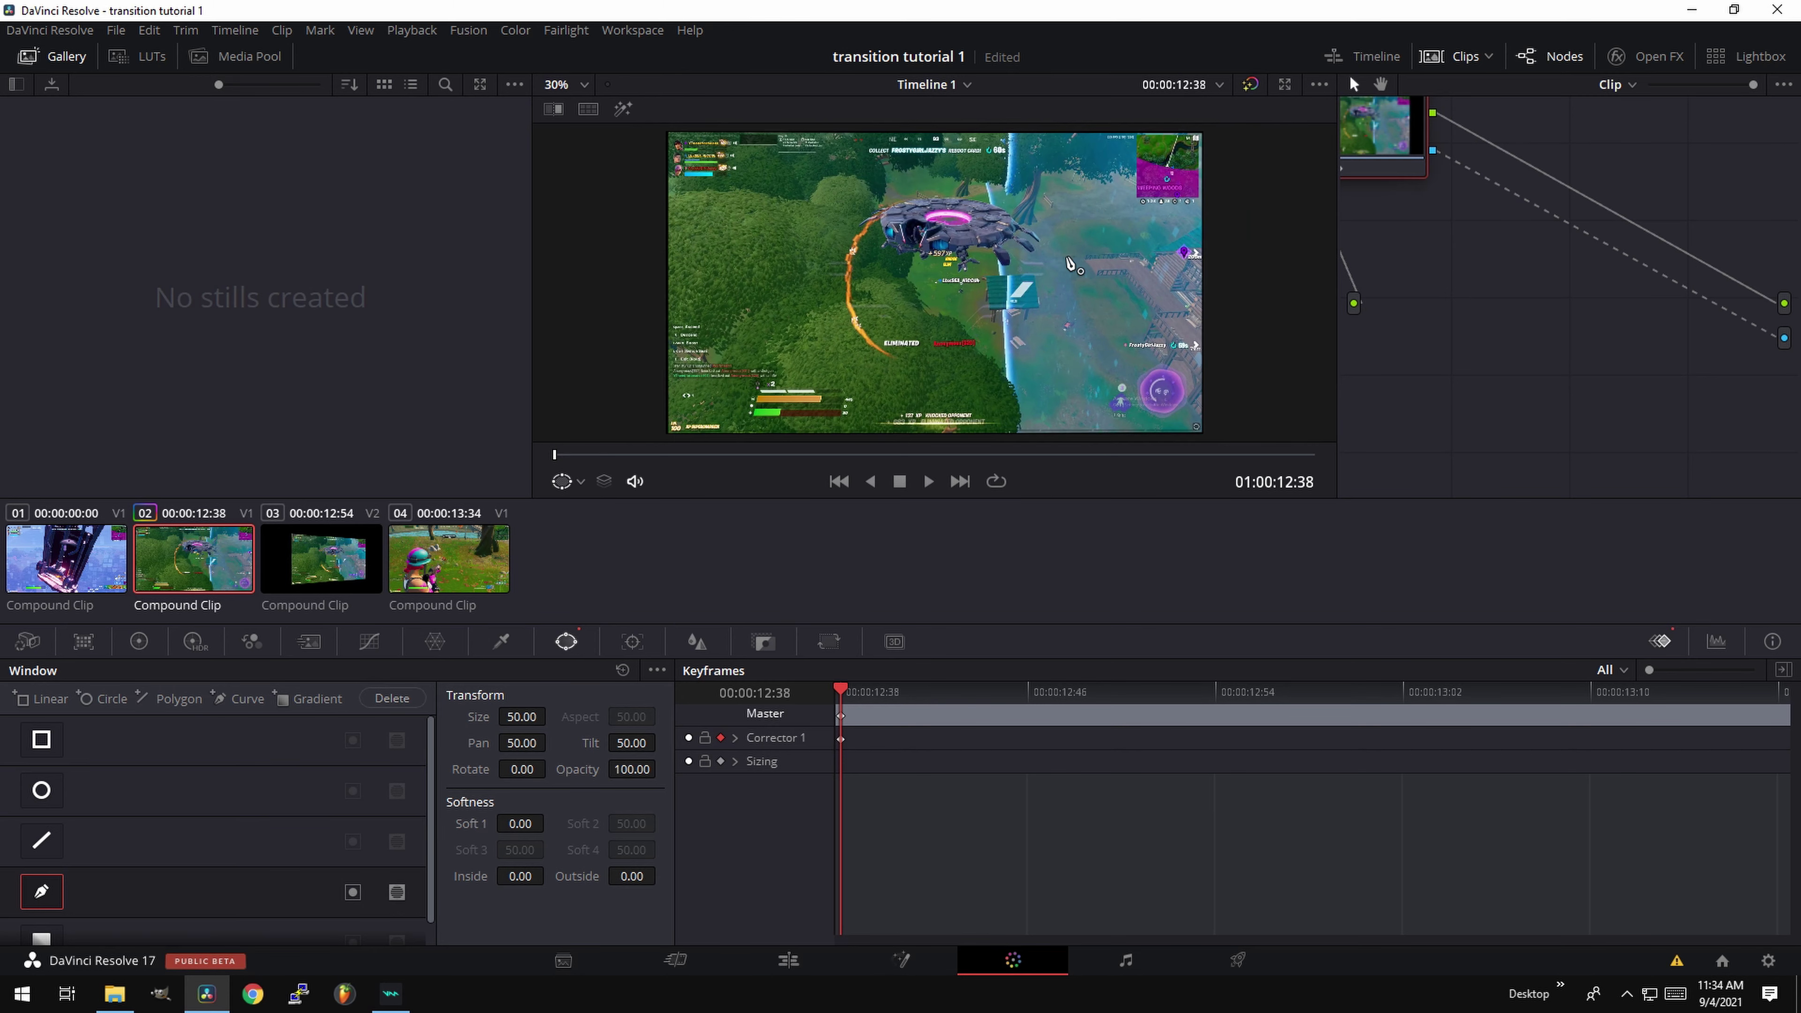
Draw a closed four-corner curve window around the full gameplay frame at 01:00:12:38 in the enlarged viewer.
click(1284, 84)
scroll(1099, 282, up, 3)
drag(786, 245, 798, 320)
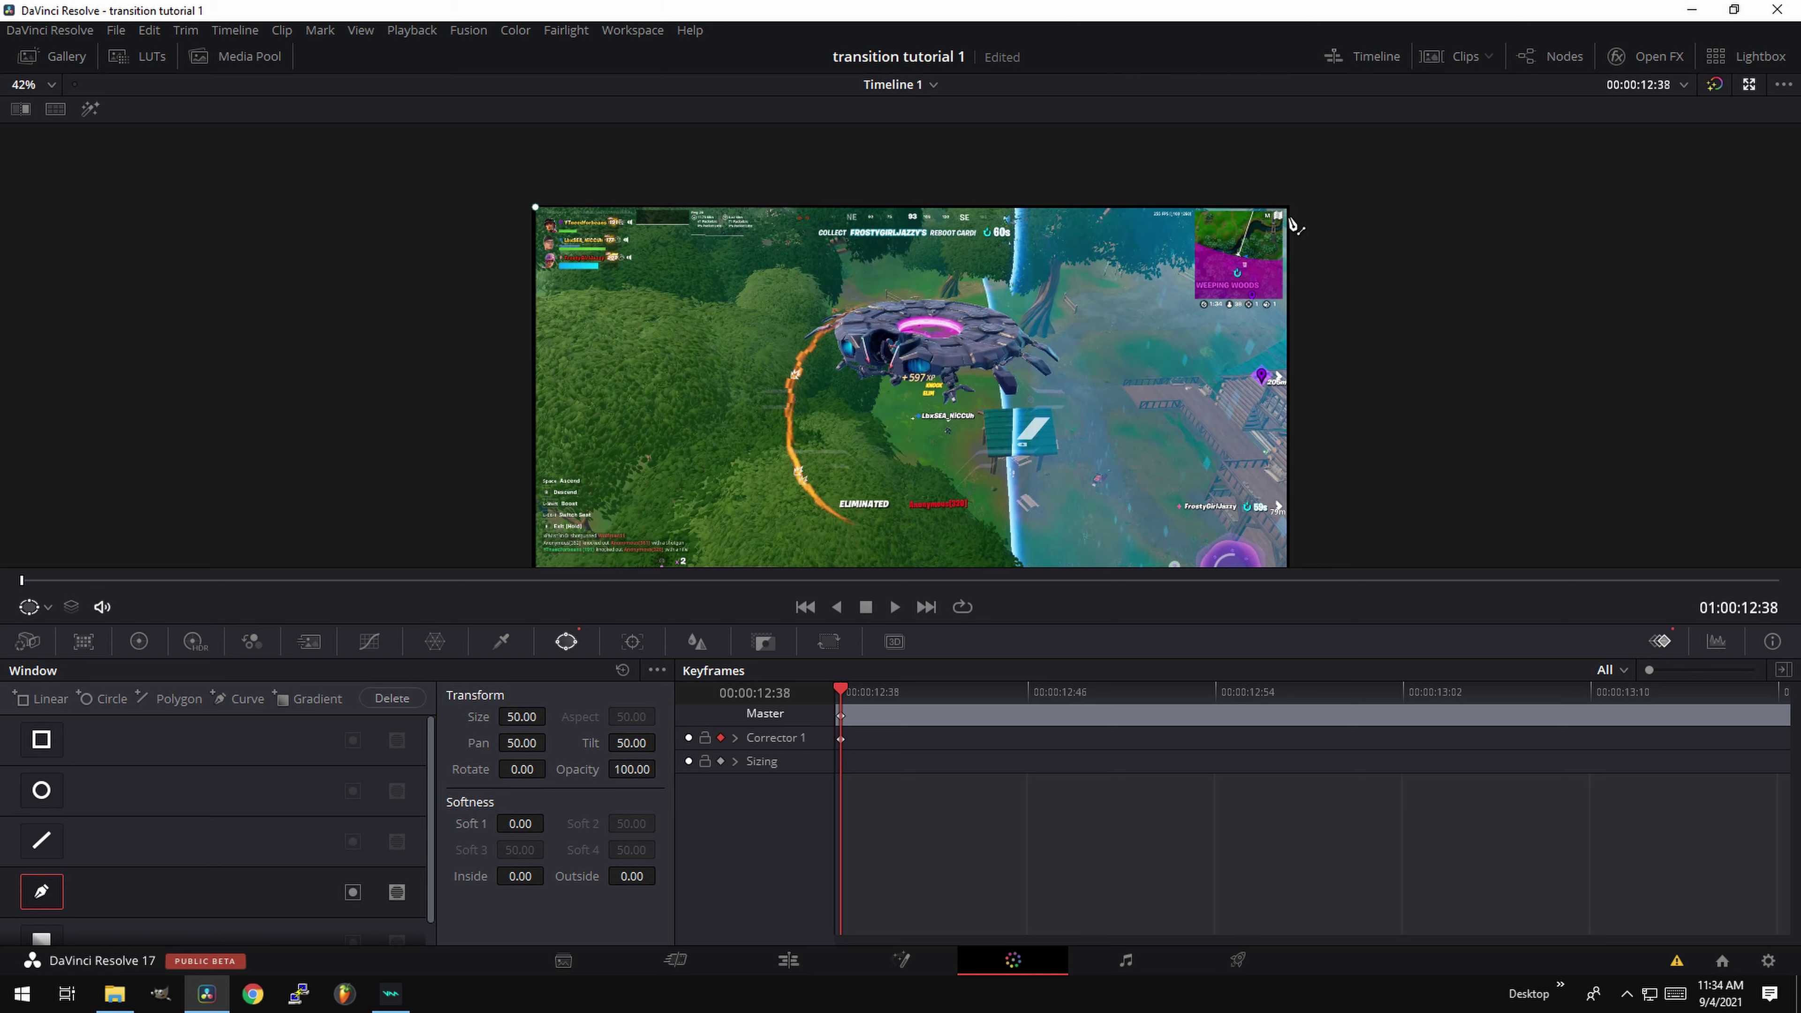
click(1287, 207)
drag(1131, 347, 1124, 193)
click(1279, 472)
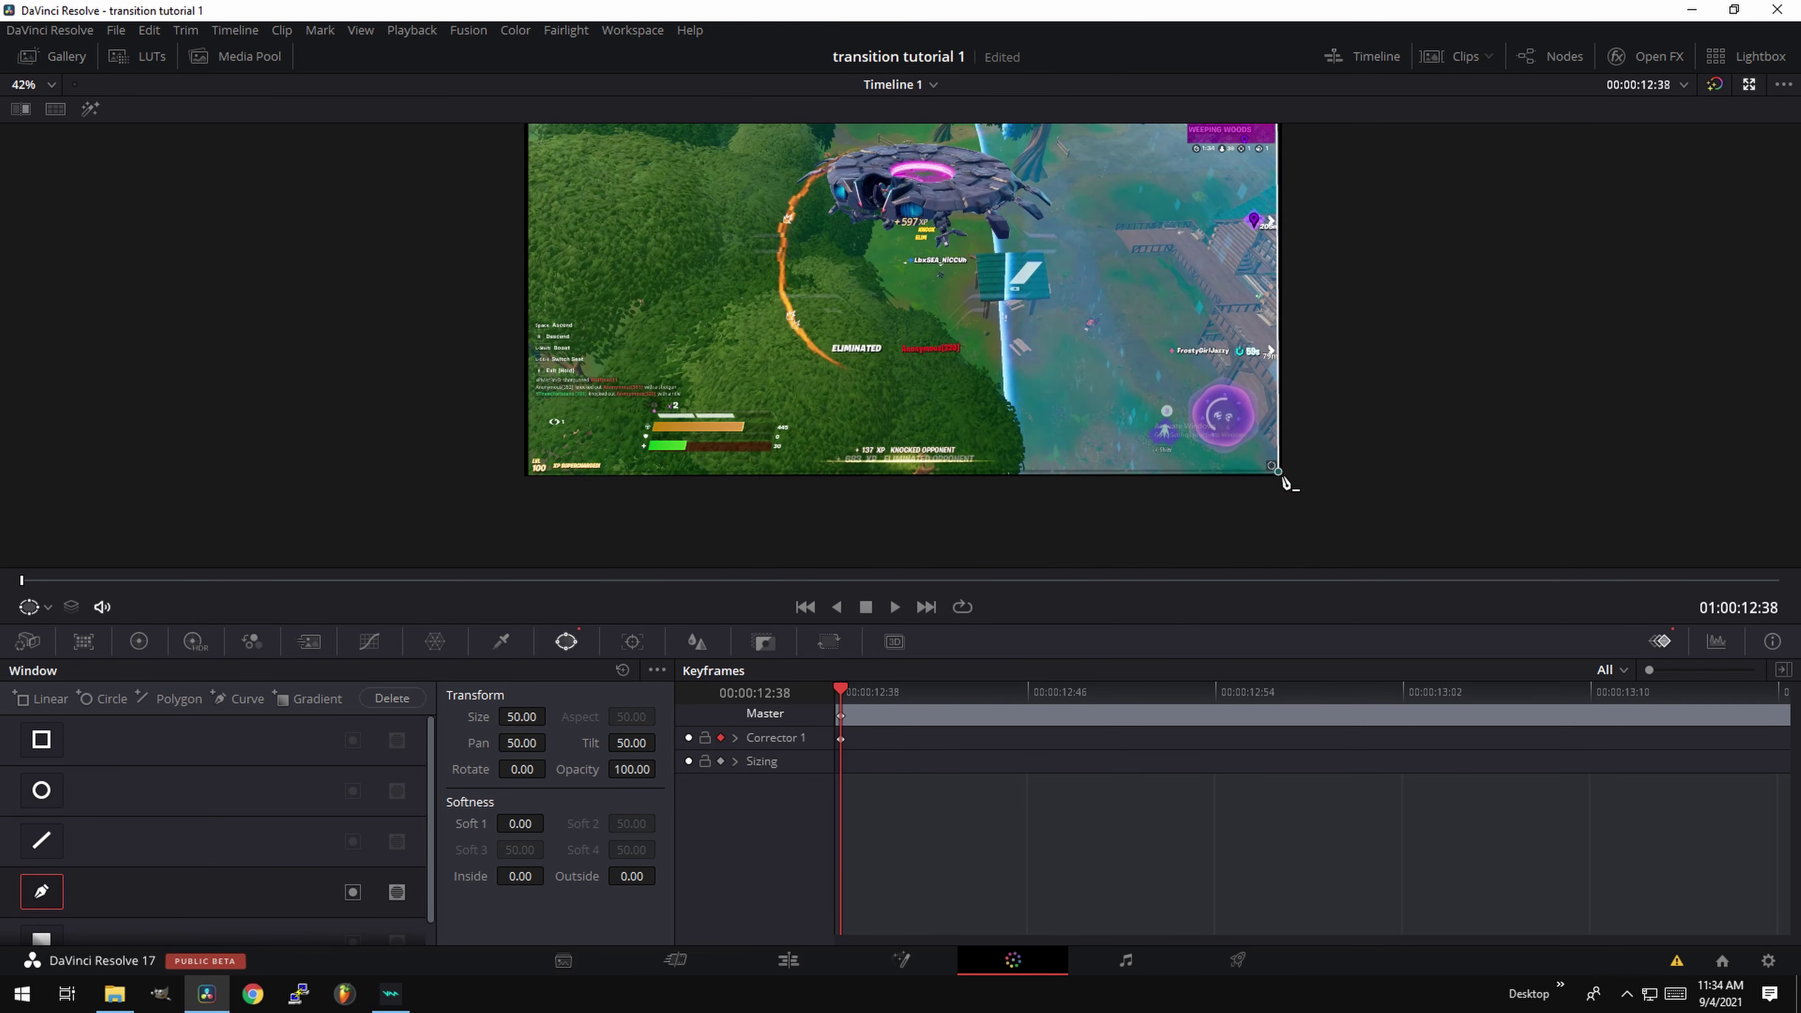
click(529, 475)
drag(705, 301, 708, 369)
scroll(708, 369, down, 2)
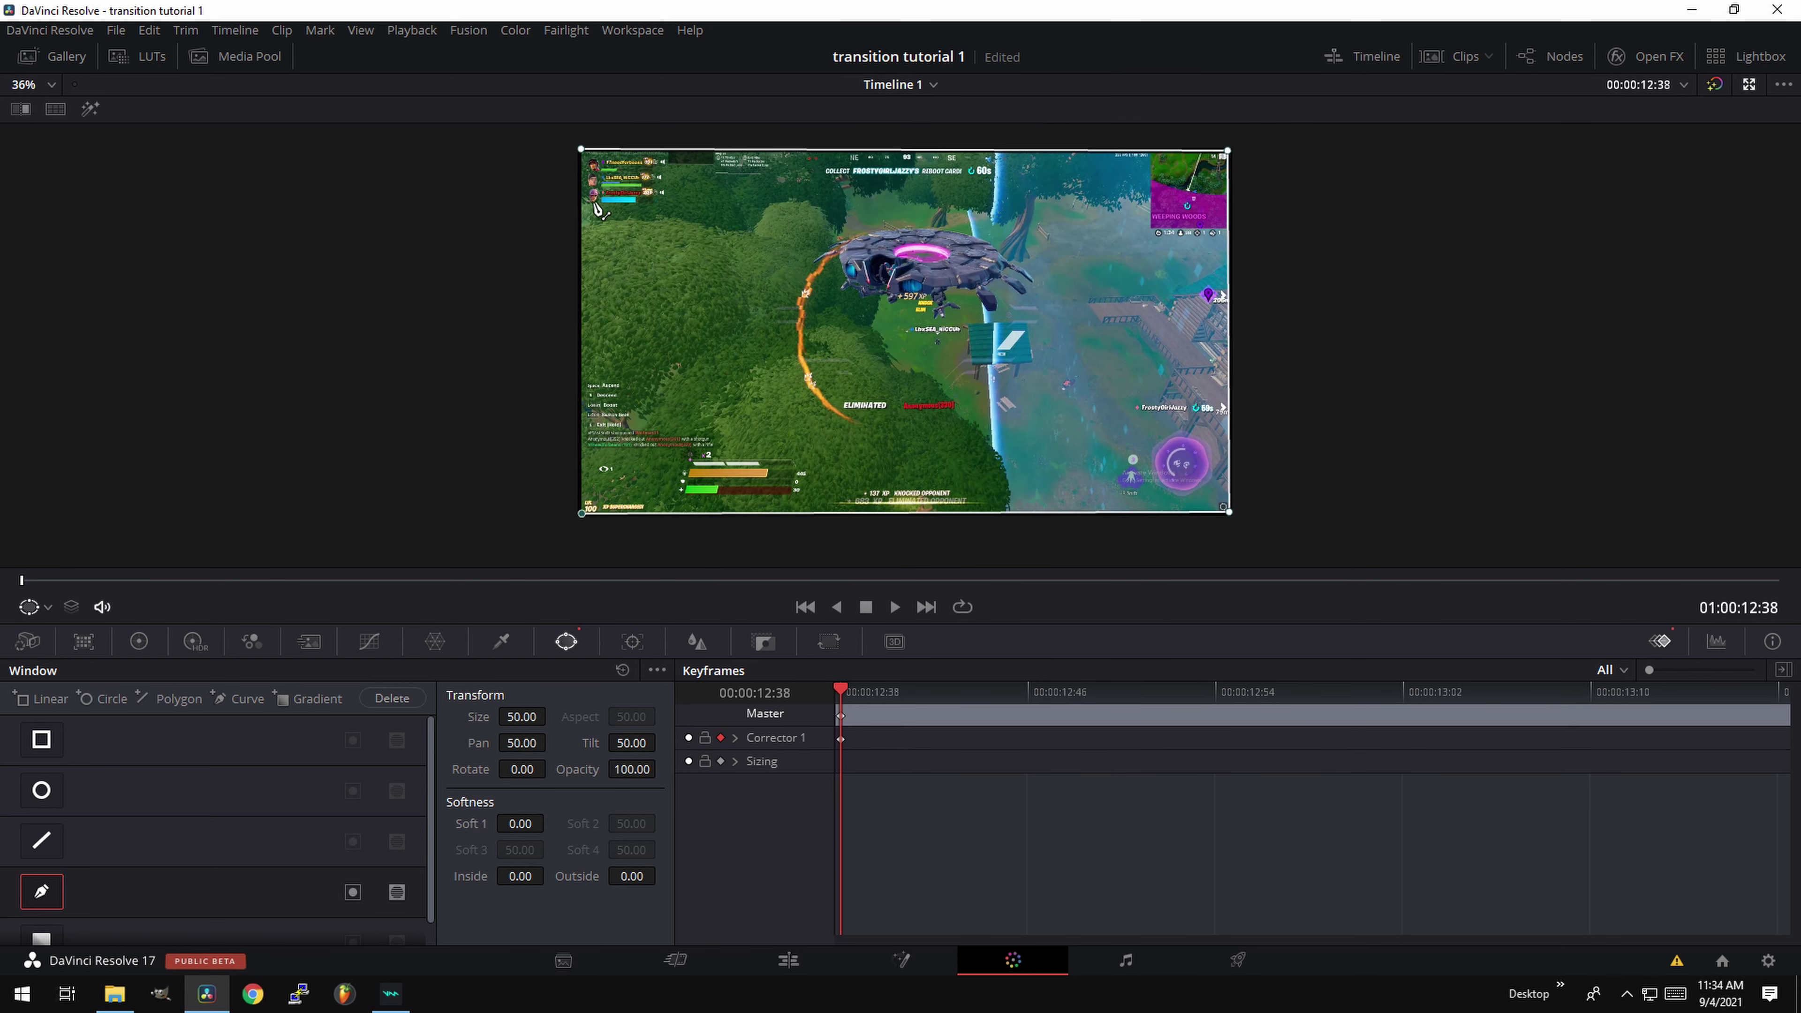
click(582, 151)
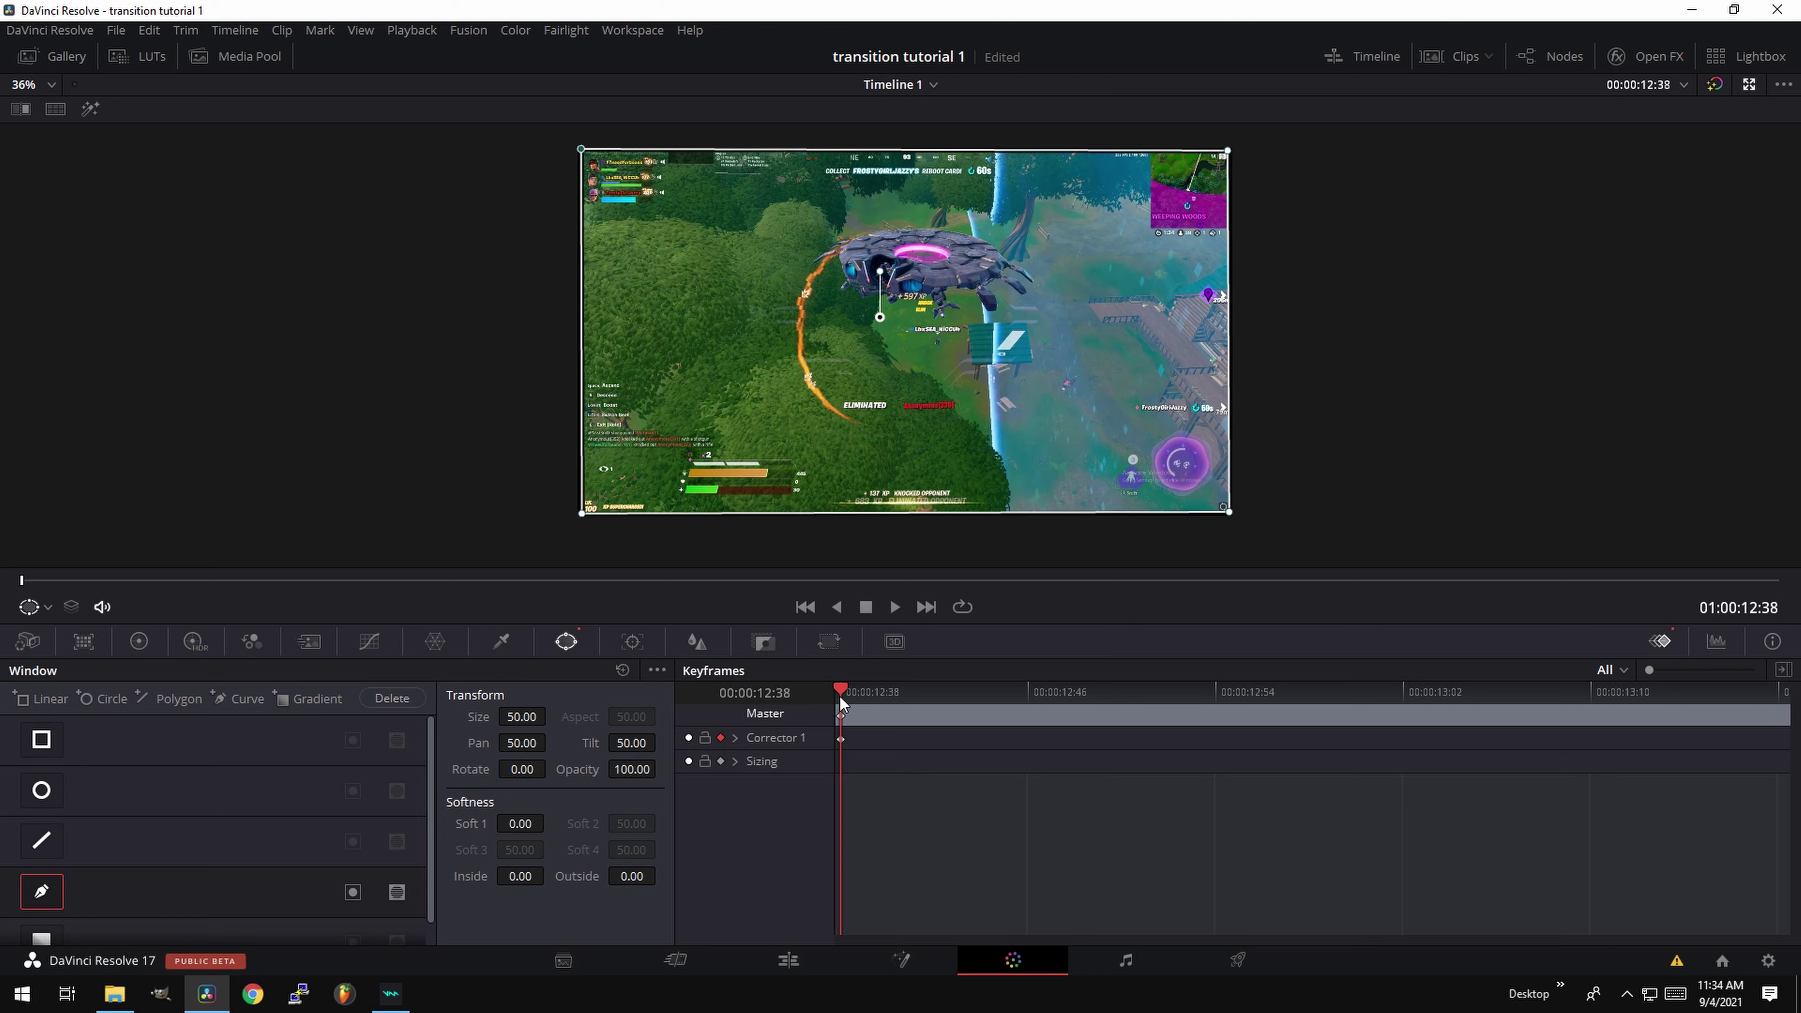
Advance one frame to 12:39 and move the window's four corners onto the shrinking clip's corners.
drag(842, 702, 862, 692)
drag(591, 523, 594, 520)
drag(581, 149, 585, 149)
drag(1227, 150, 1226, 152)
drag(1229, 512, 1228, 512)
Realign all four window corners with the edges of the first clip's face at 01:00:12:40.
click(883, 689)
scroll(778, 390, up, 4)
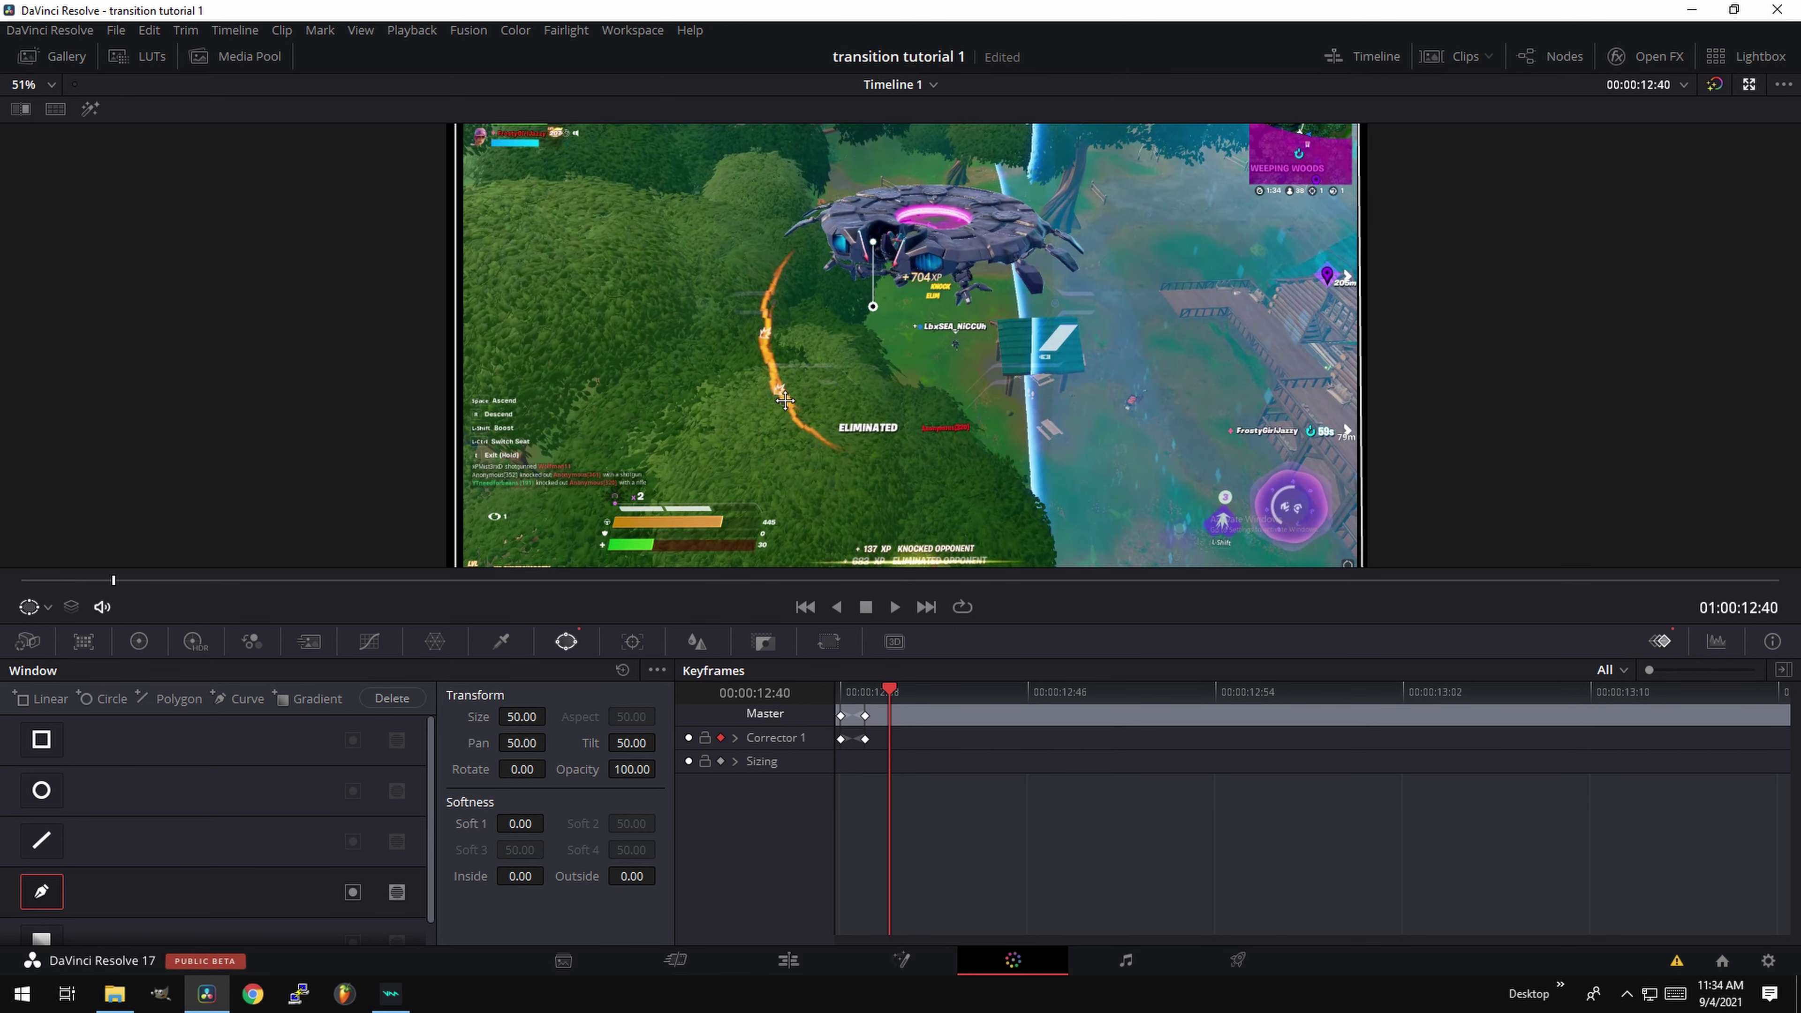
scroll(778, 390, down, 3)
scroll(777, 390, up, 1)
drag(595, 186, 625, 226)
drag(547, 151, 553, 153)
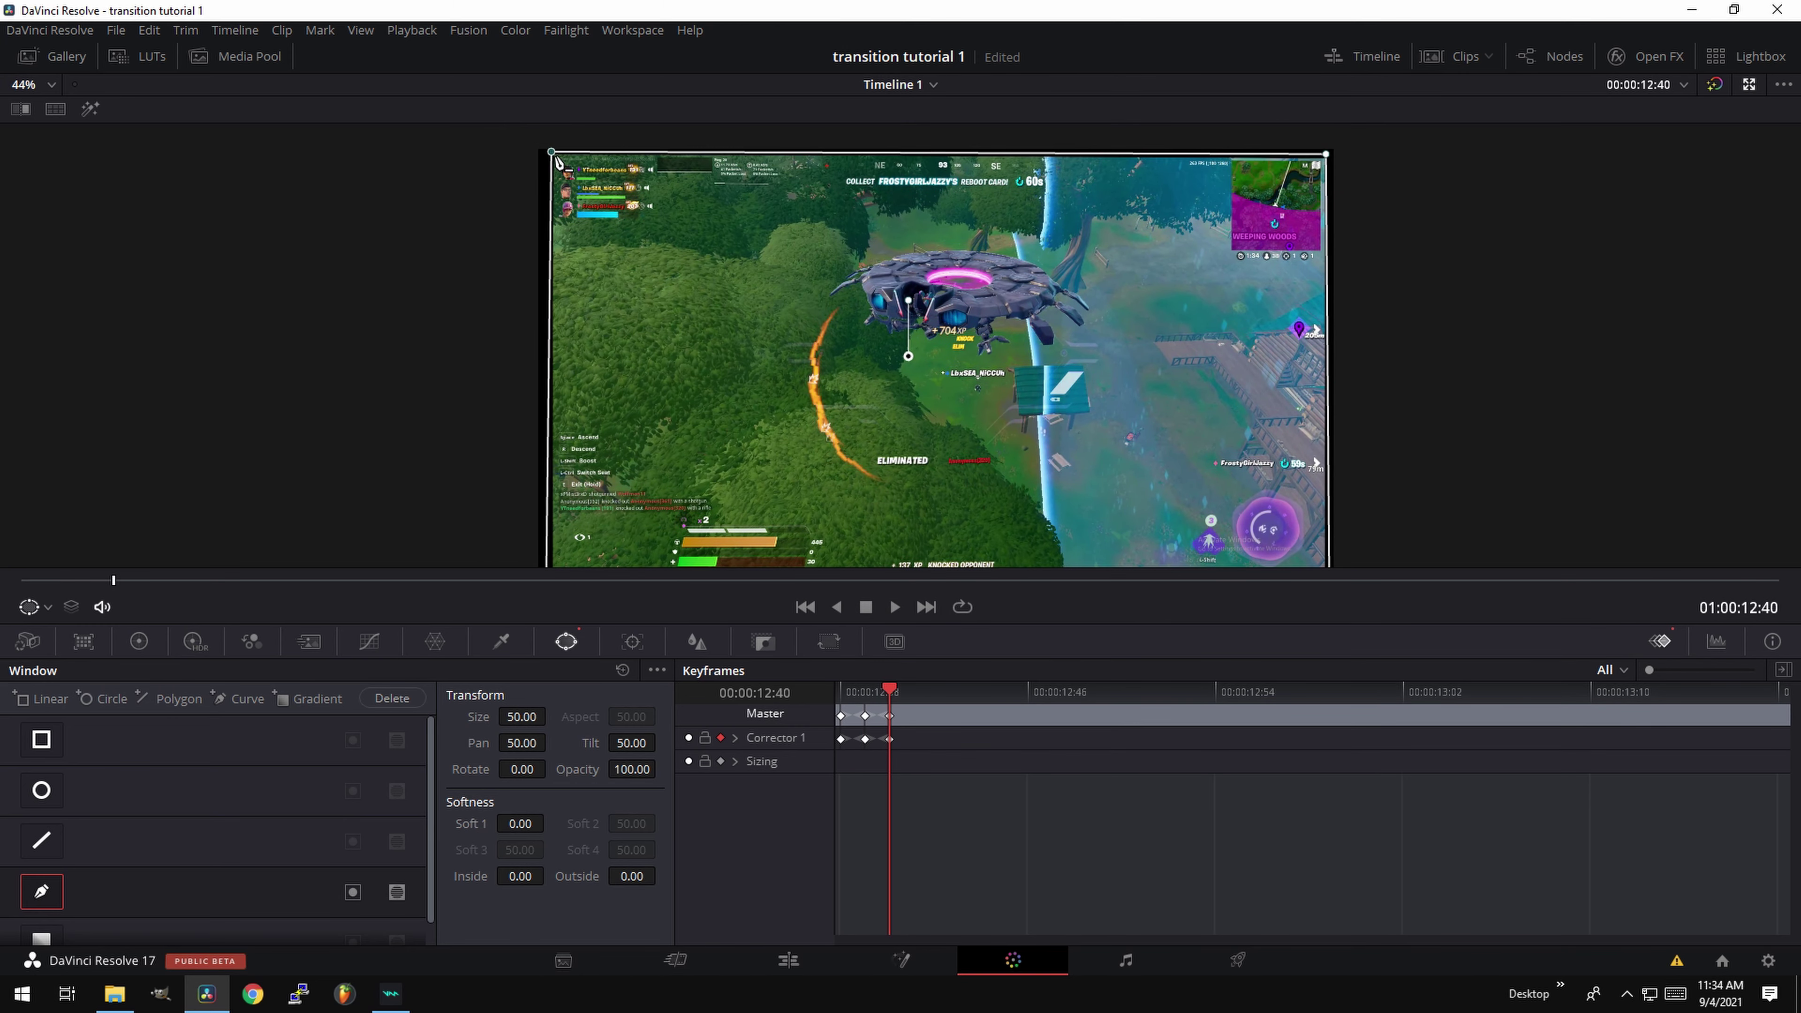
drag(764, 371, 758, 280)
drag(541, 504, 547, 501)
drag(1154, 329, 1104, 430)
drag(1273, 180, 1269, 183)
Keyframe the window frame by frame from 12:41 to 12:48 so its corners follow the first clip's turning face.
click(913, 689)
click(937, 689)
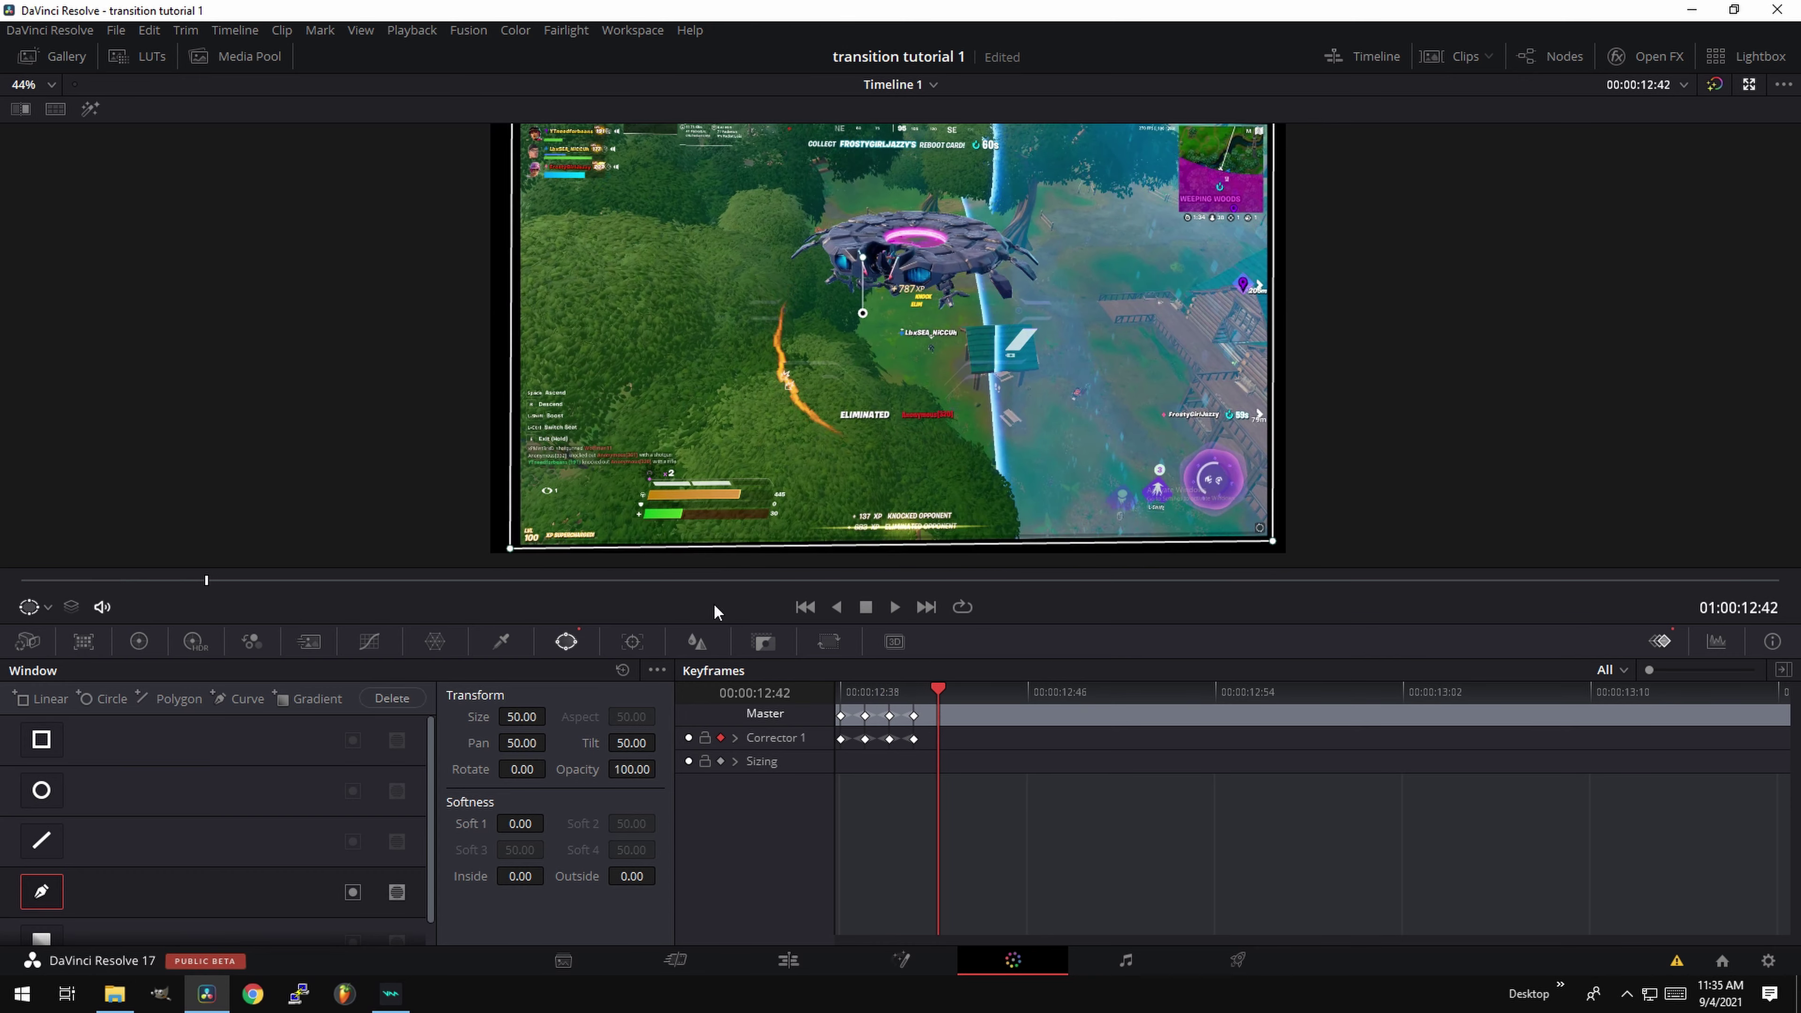
click(962, 690)
drag(499, 173, 503, 177)
click(986, 690)
click(1011, 689)
click(1036, 690)
click(1060, 690)
click(1085, 690)
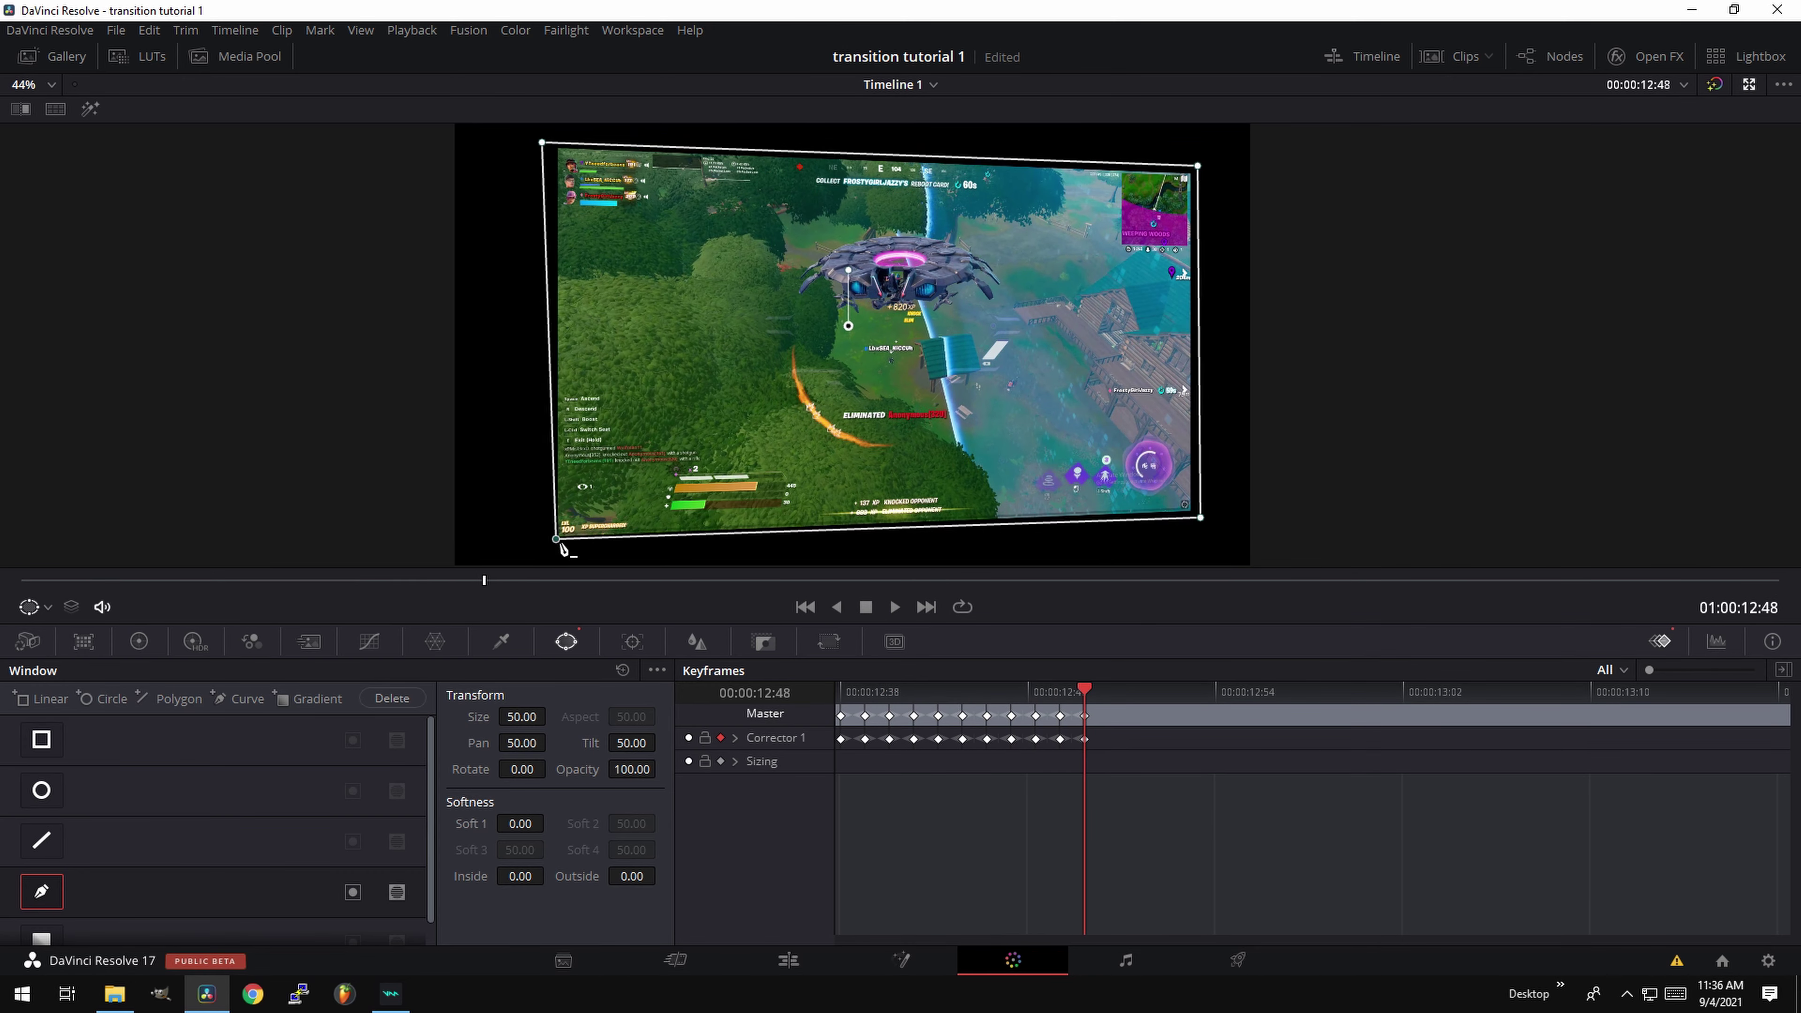
Continue fitting the window corners to the first clip's face on each frame from 12:49 to 12:54.
click(1108, 690)
right_click(1185, 510)
click(1157, 690)
drag(588, 529, 602, 523)
drag(588, 155, 604, 161)
click(1184, 690)
click(1209, 691)
click(1237, 690)
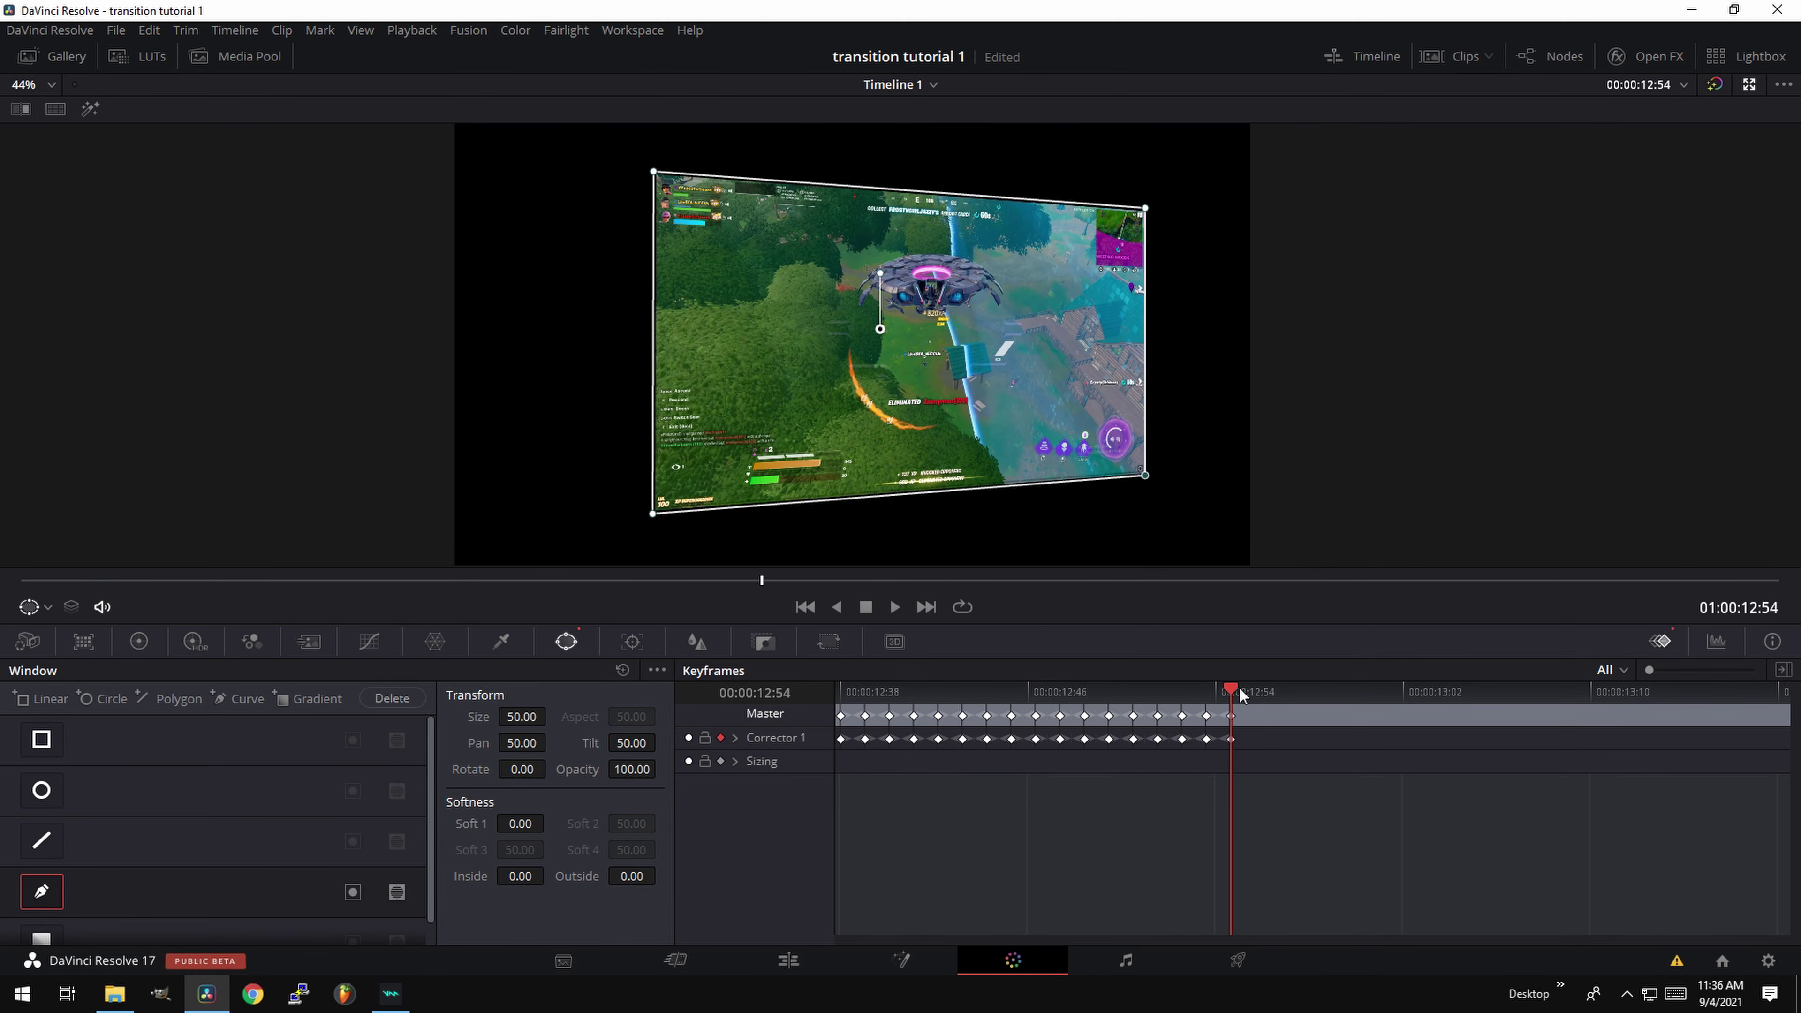
Keyframe the window from 12:55 to 13:00, keeping only the first clip's face inside as the second face appears.
click(1256, 691)
click(1281, 690)
click(1305, 691)
click(1329, 691)
key(Right)
key(Right)
drag(1125, 458, 1085, 436)
Narrow the window with the first clip's receding face on each frame from 13:01 to 13:08.
key(Right)
key(Right)
key(Right)
key(Right)
key(Right)
key(Right)
key(Right)
key(Right)
drag(1075, 253, 1056, 255)
Shrink the window to the first clip's remaining sliver through 01:00:13:16, then return to the segment's start and normal viewer size.
key(Right)
key(Right)
key(Right)
key(Right)
key(Right)
key(Right)
key(Right)
key(Right)
drag(997, 500, 1032, 506)
drag(996, 183, 1031, 174)
drag(1056, 255, 1050, 256)
drag(1056, 426, 1050, 429)
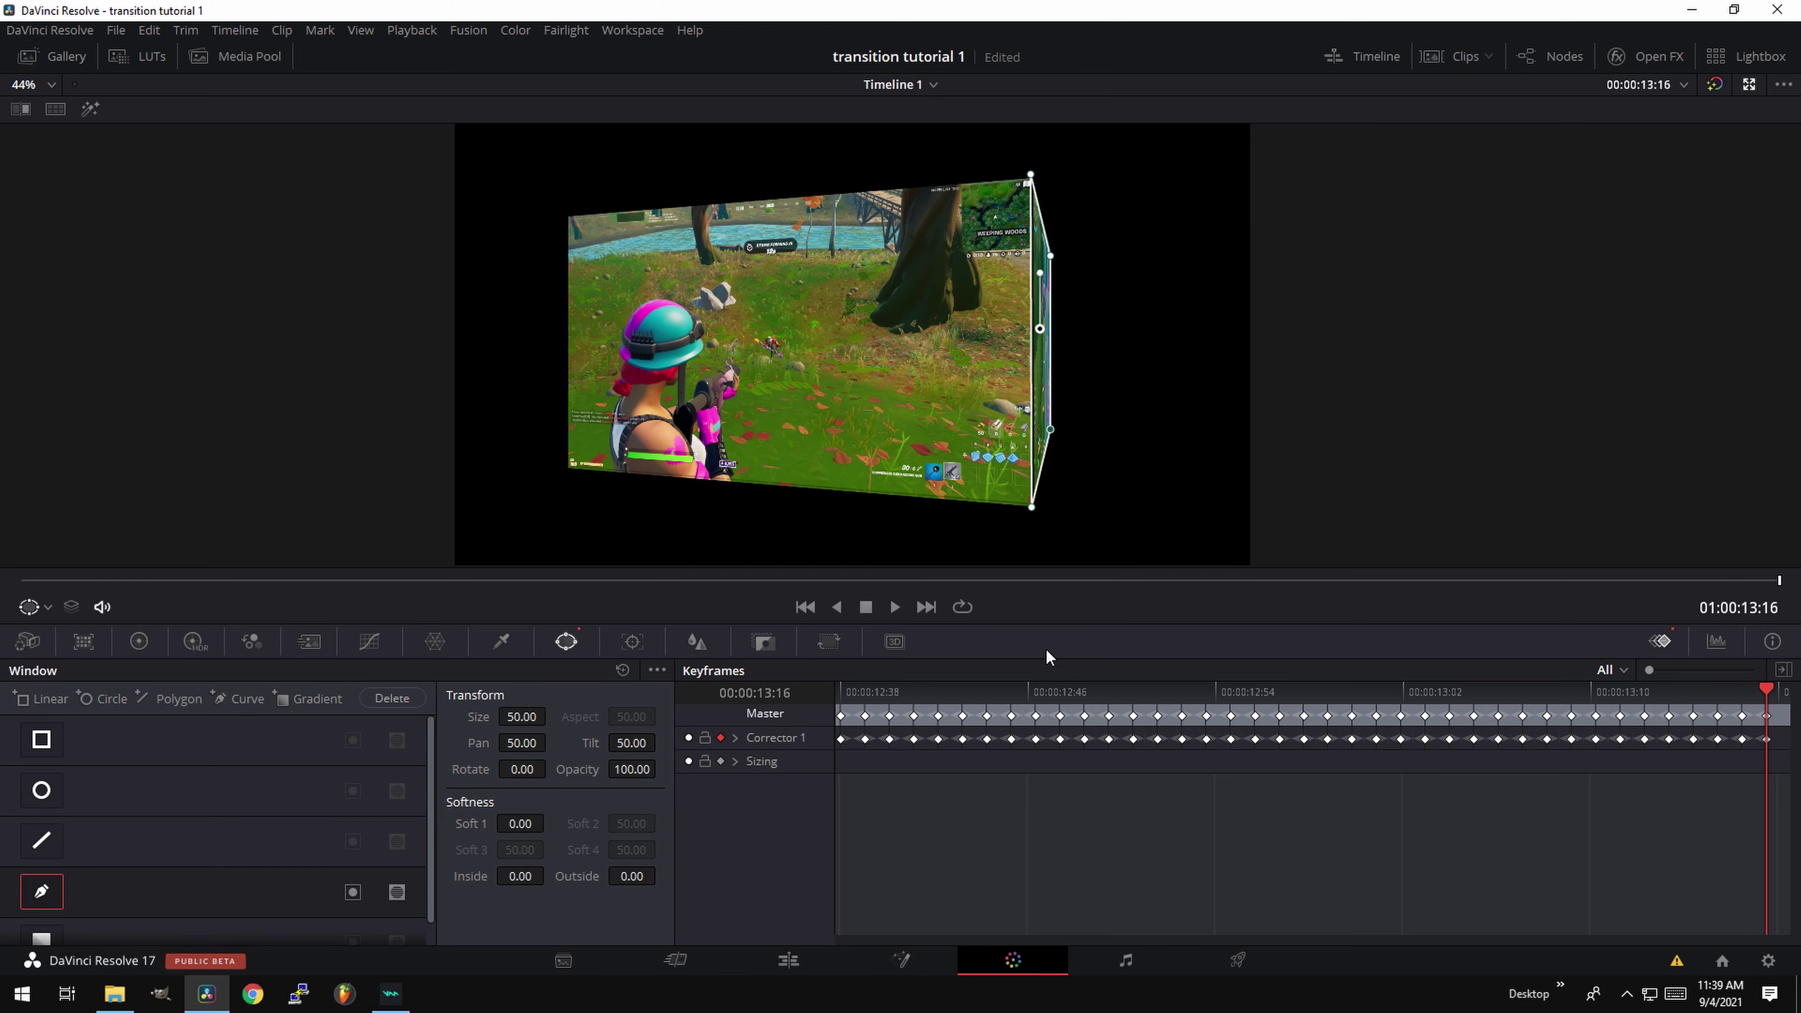
drag(1759, 692, 830, 660)
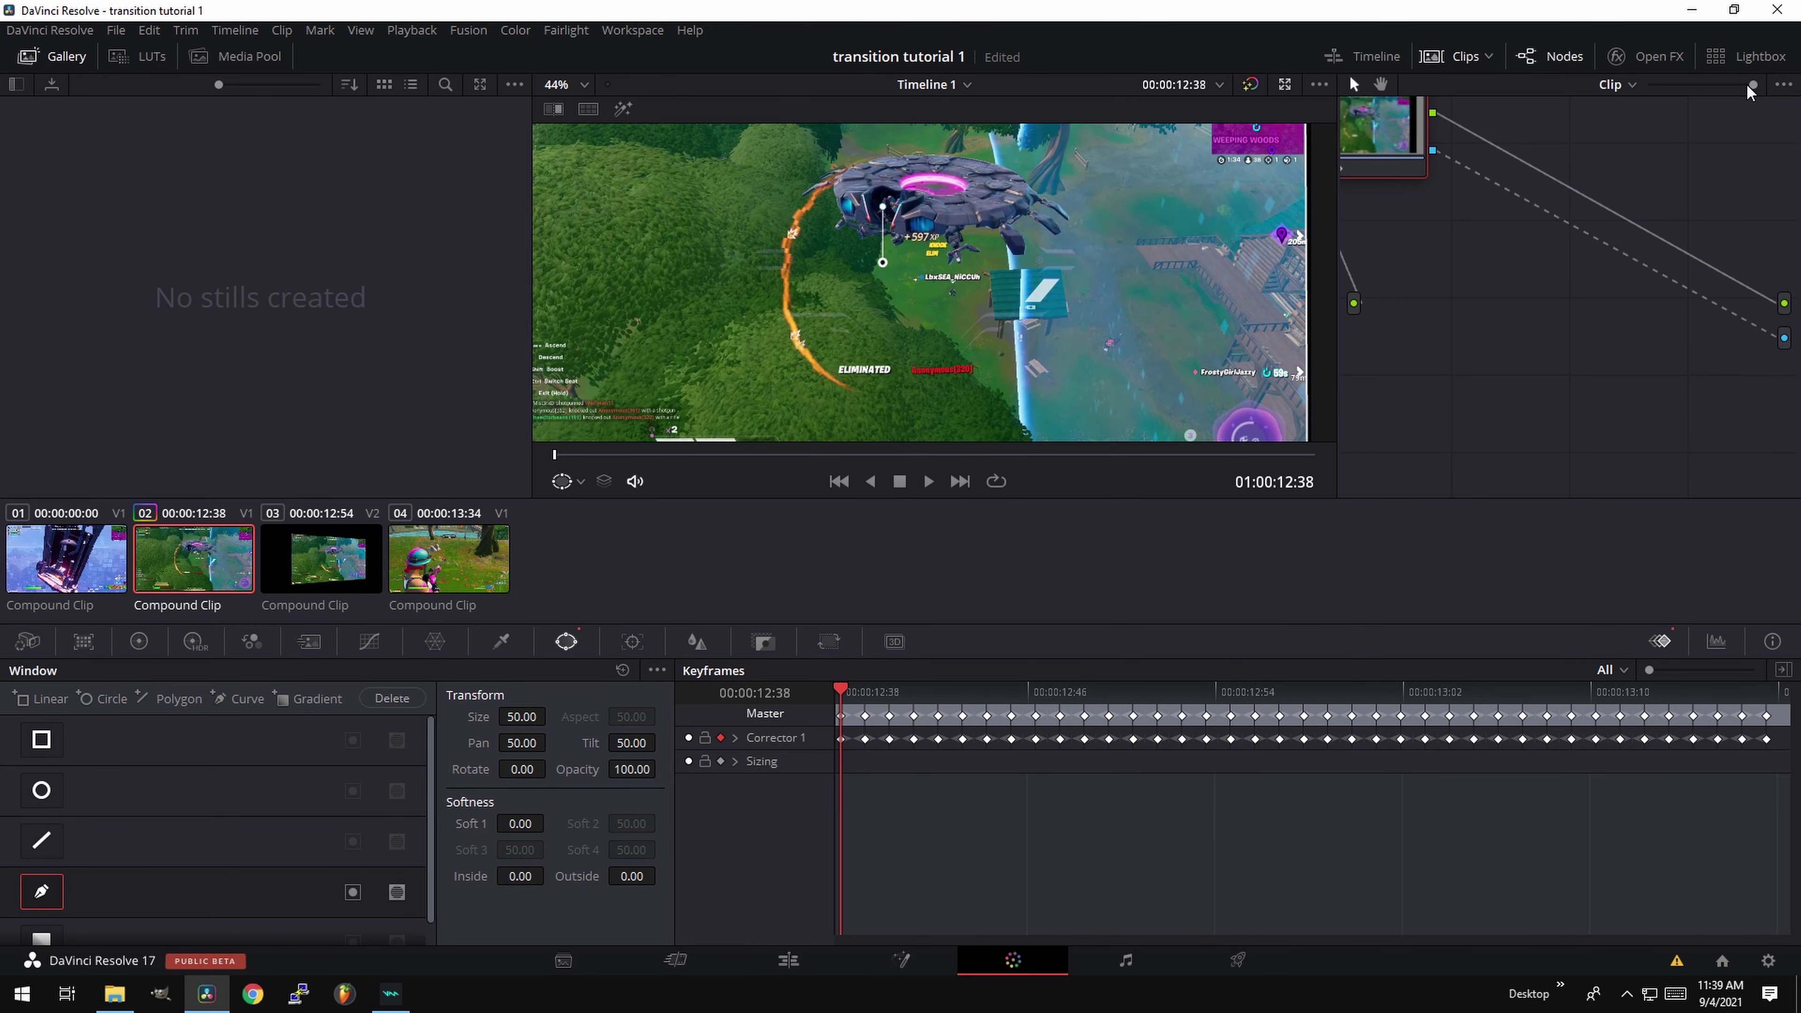
click(1748, 83)
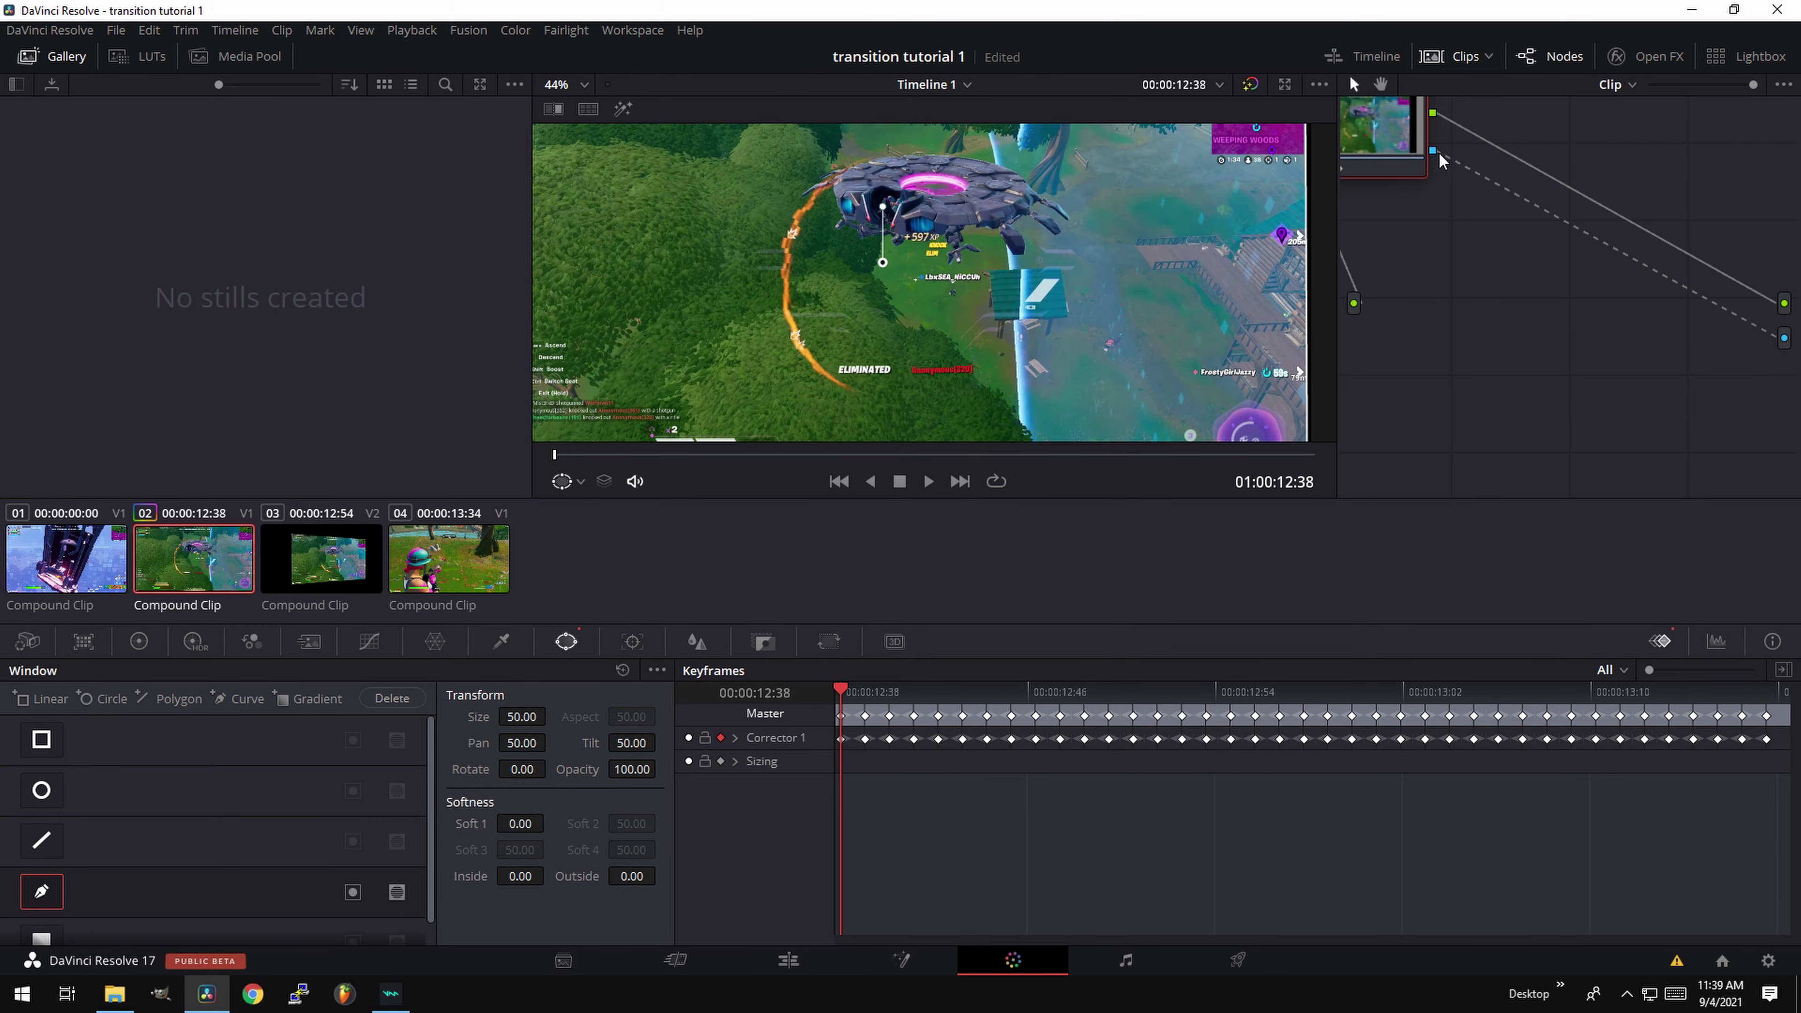
Open the Video 2 compound segment starting at 01:00:12:54 in the Color page.
click(791, 963)
click(1162, 679)
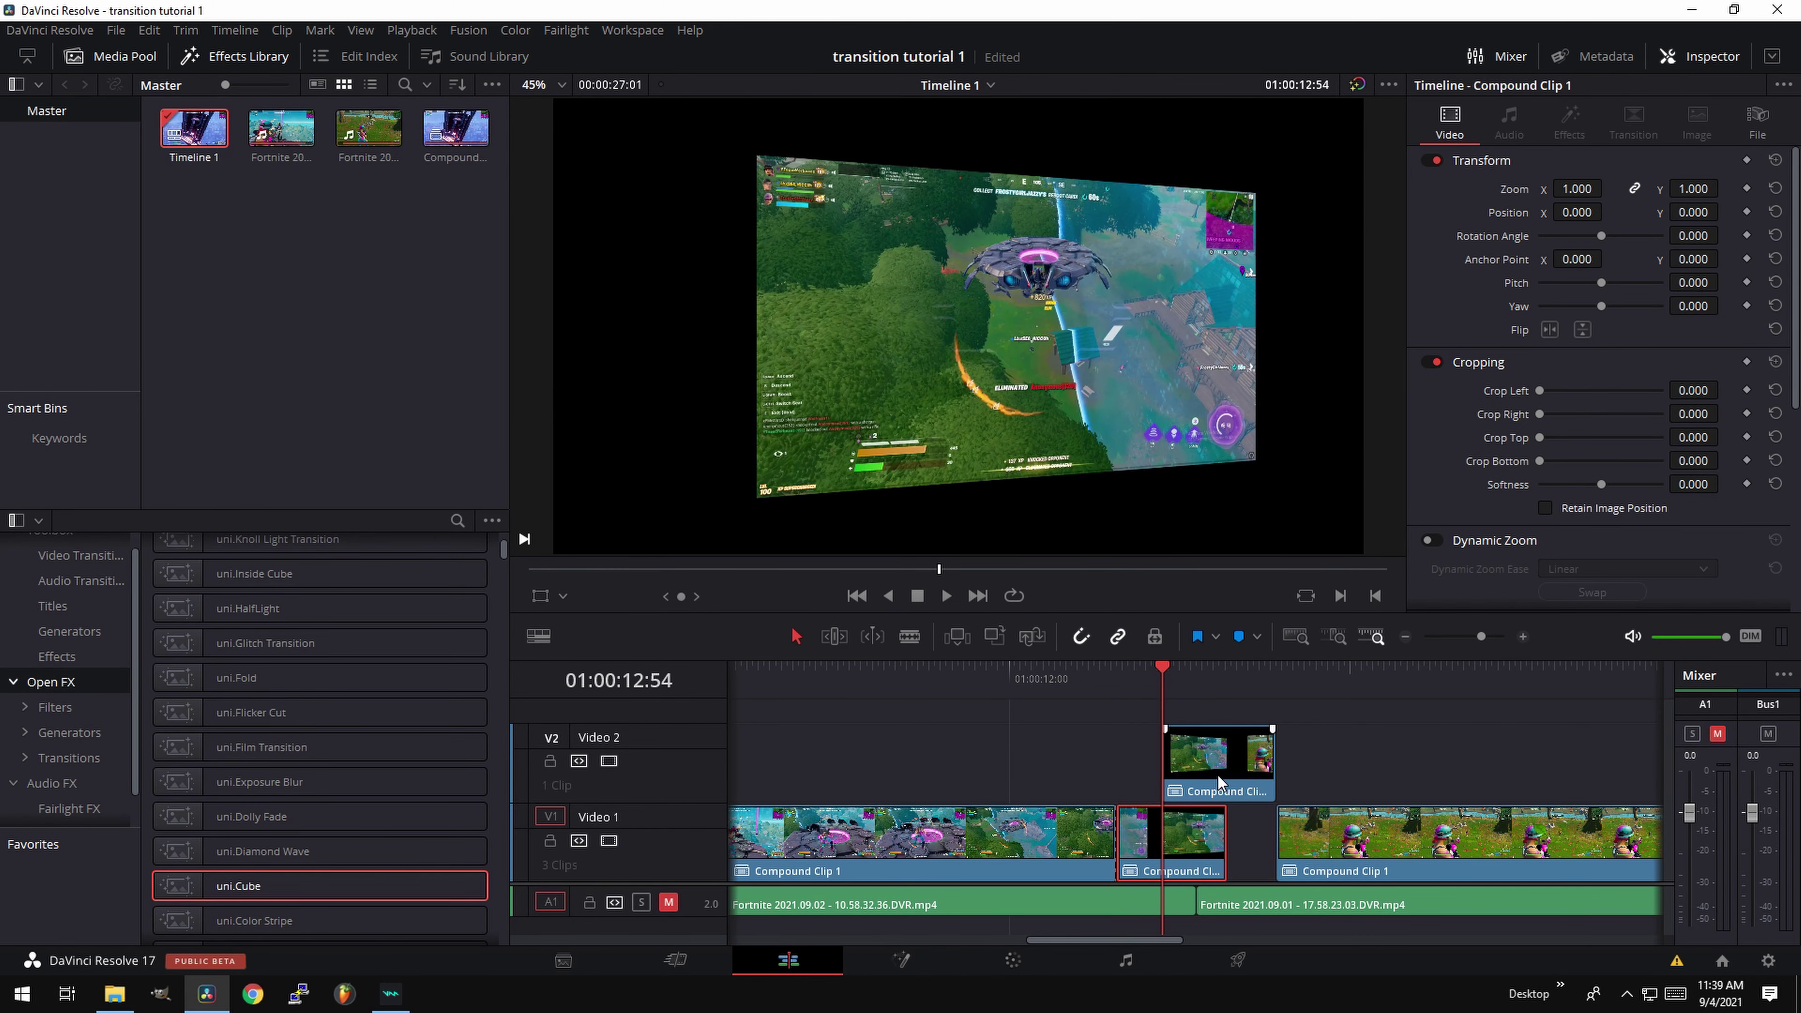
click(1206, 757)
right_click(1195, 761)
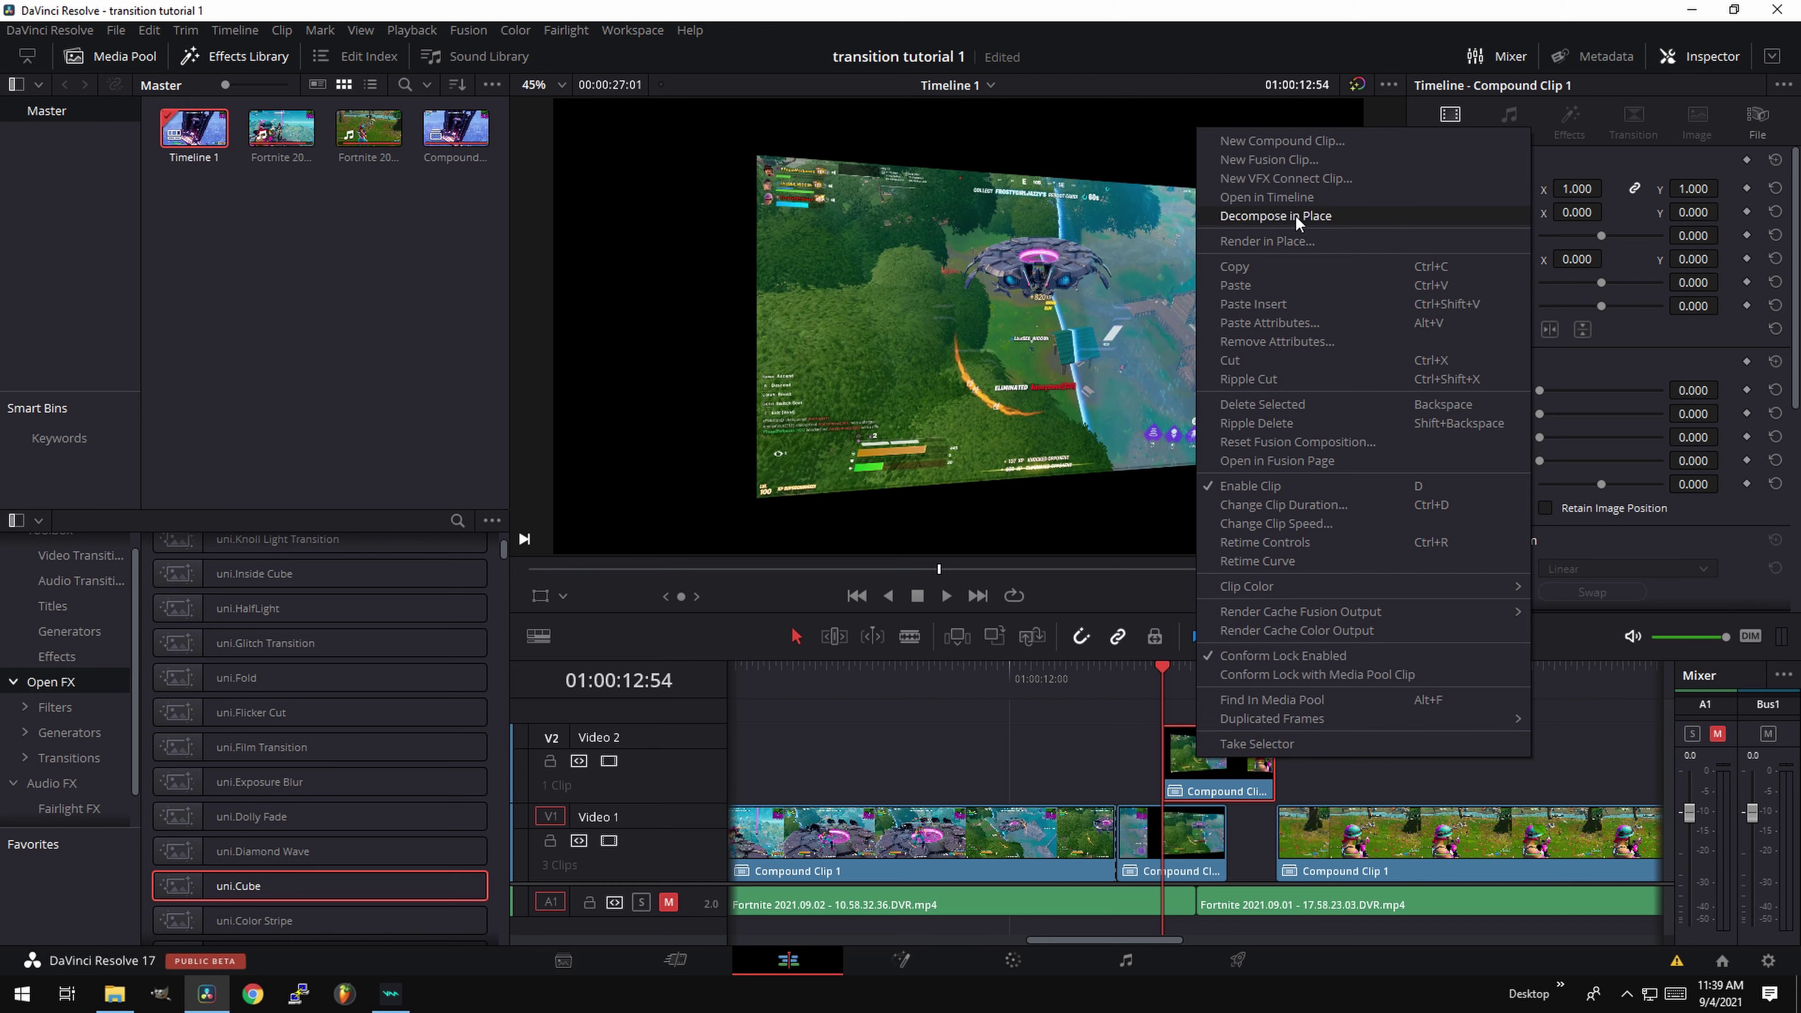
click(1300, 461)
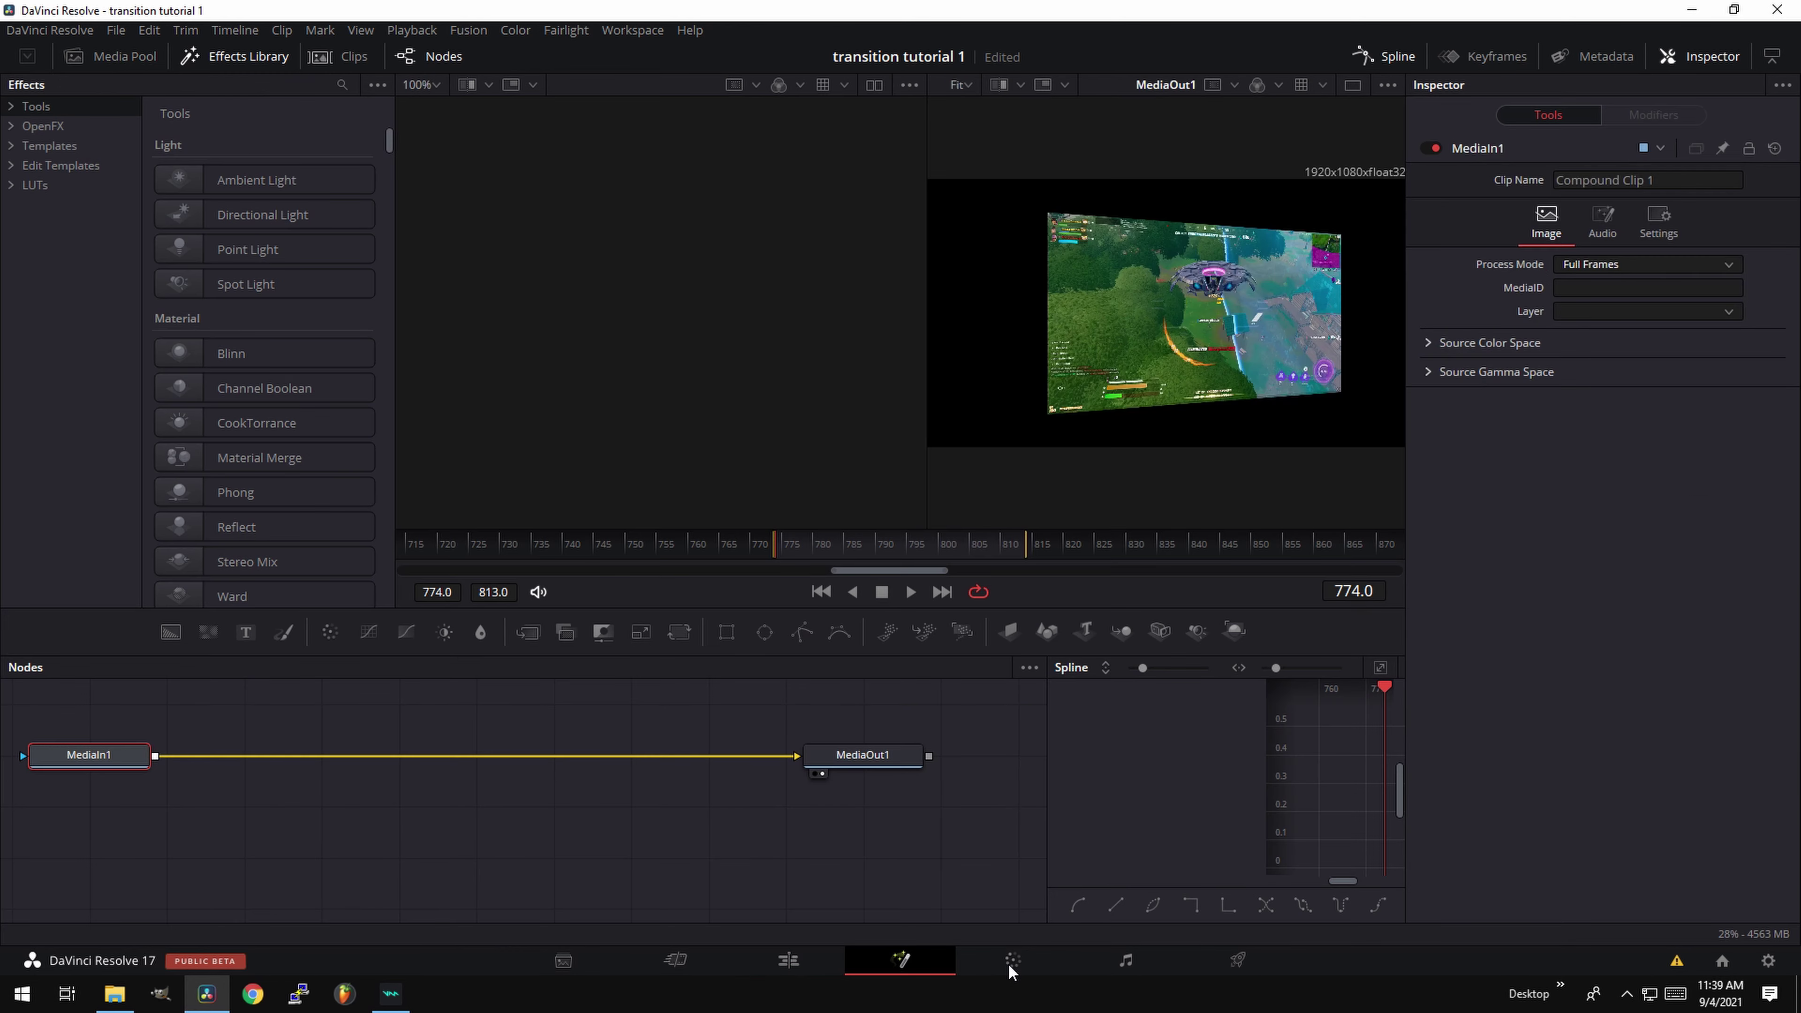
click(1009, 966)
Add an alpha output to the Video 2 segment's node graph and connect the node's alpha output to it.
right_click(1569, 309)
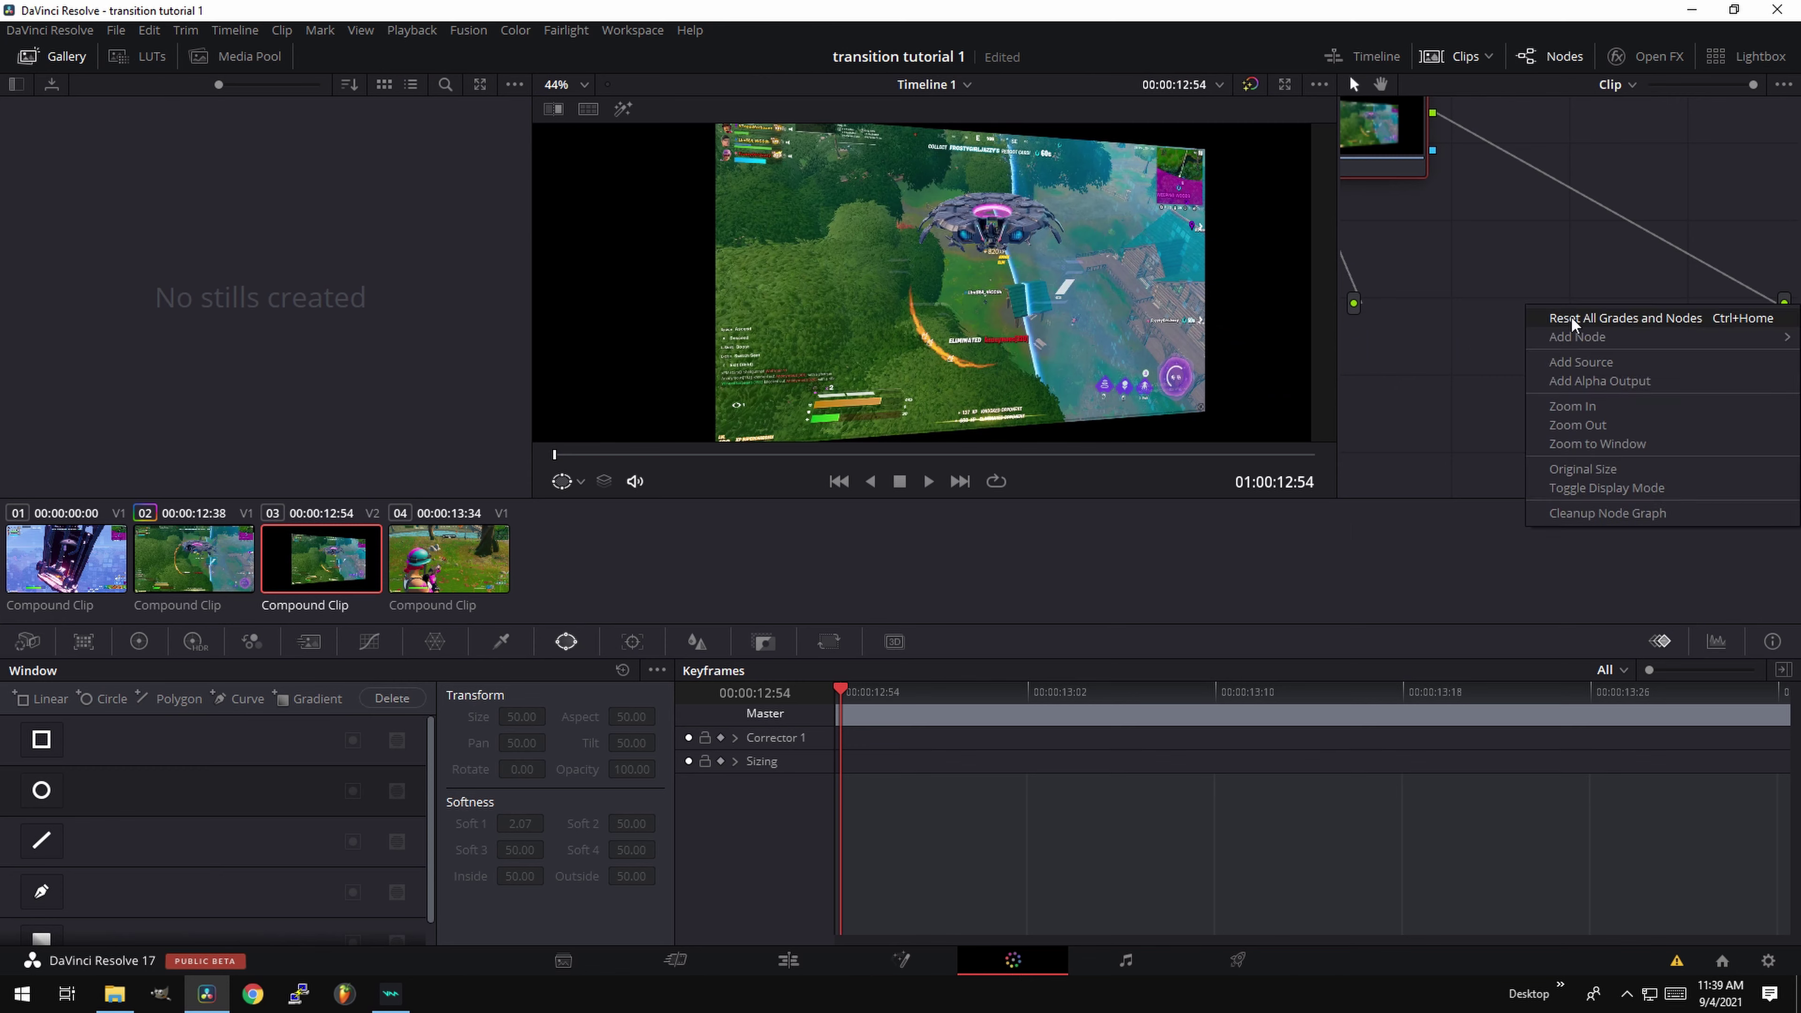
click(1569, 387)
drag(1432, 151, 1744, 329)
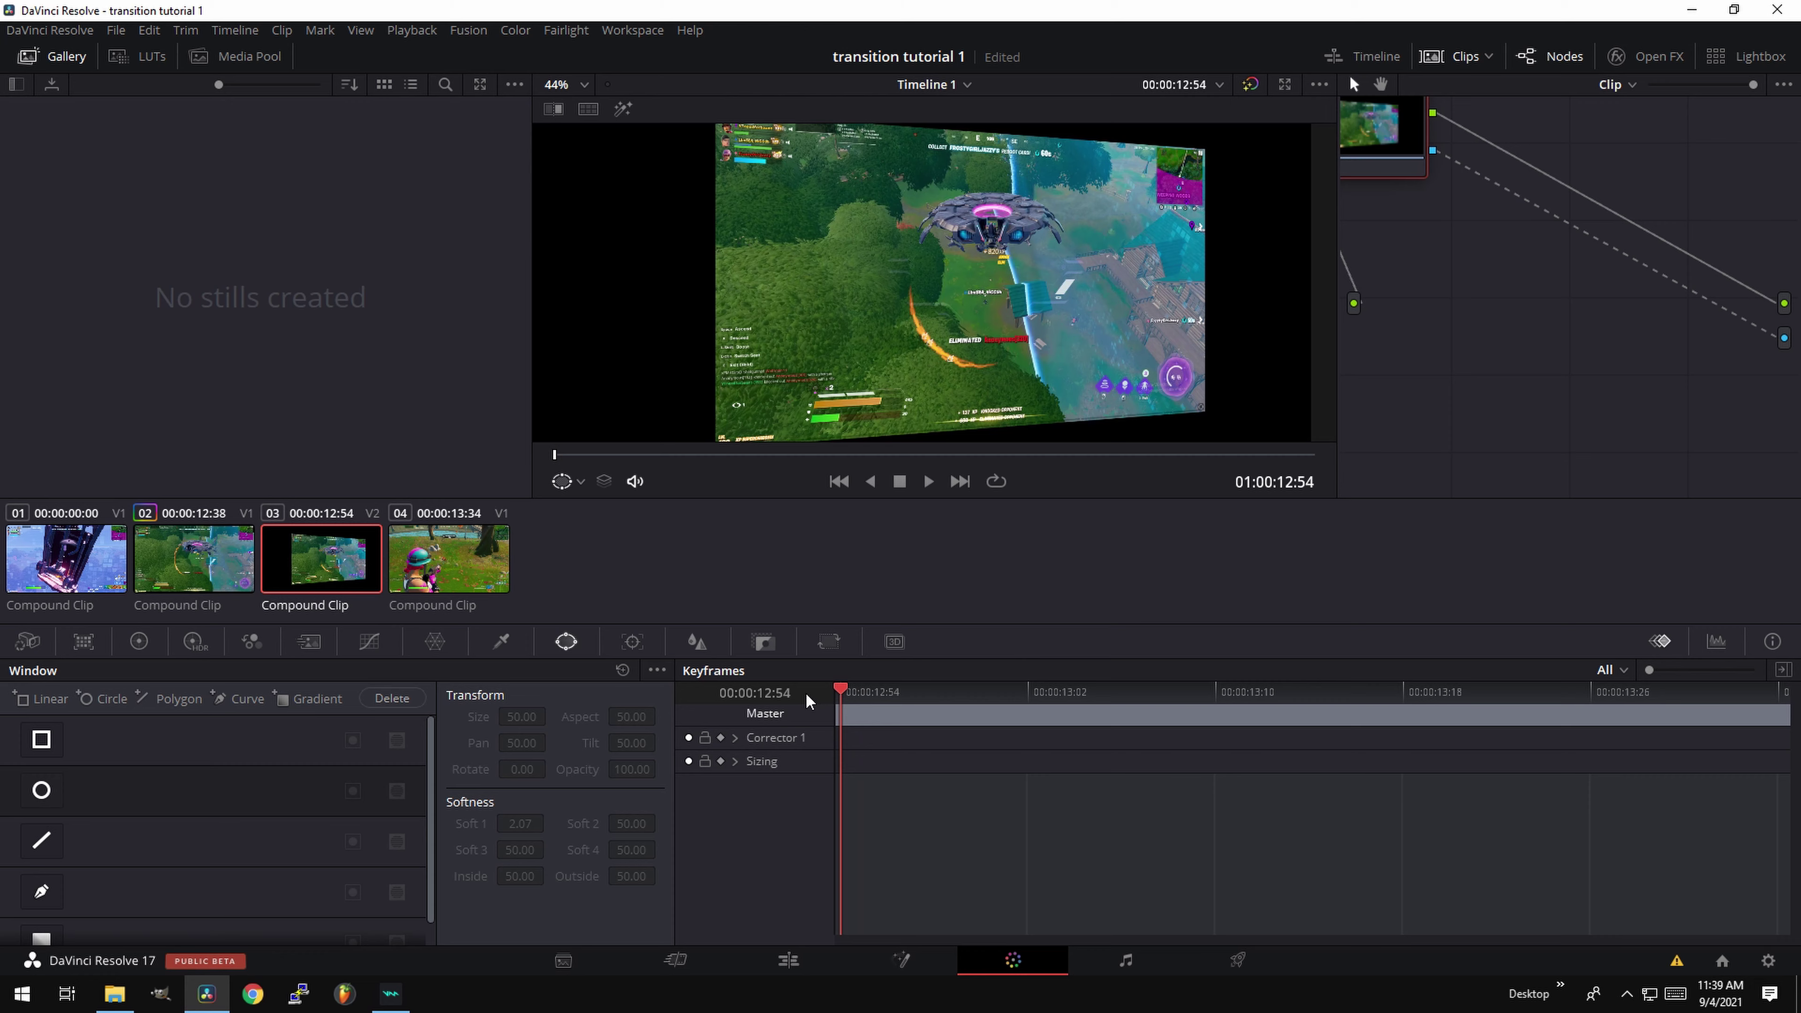
Draw a closed four-corner curve window around the second clip's narrow cube face at 01:00:12:55 in the enlarged viewer.
click(38, 905)
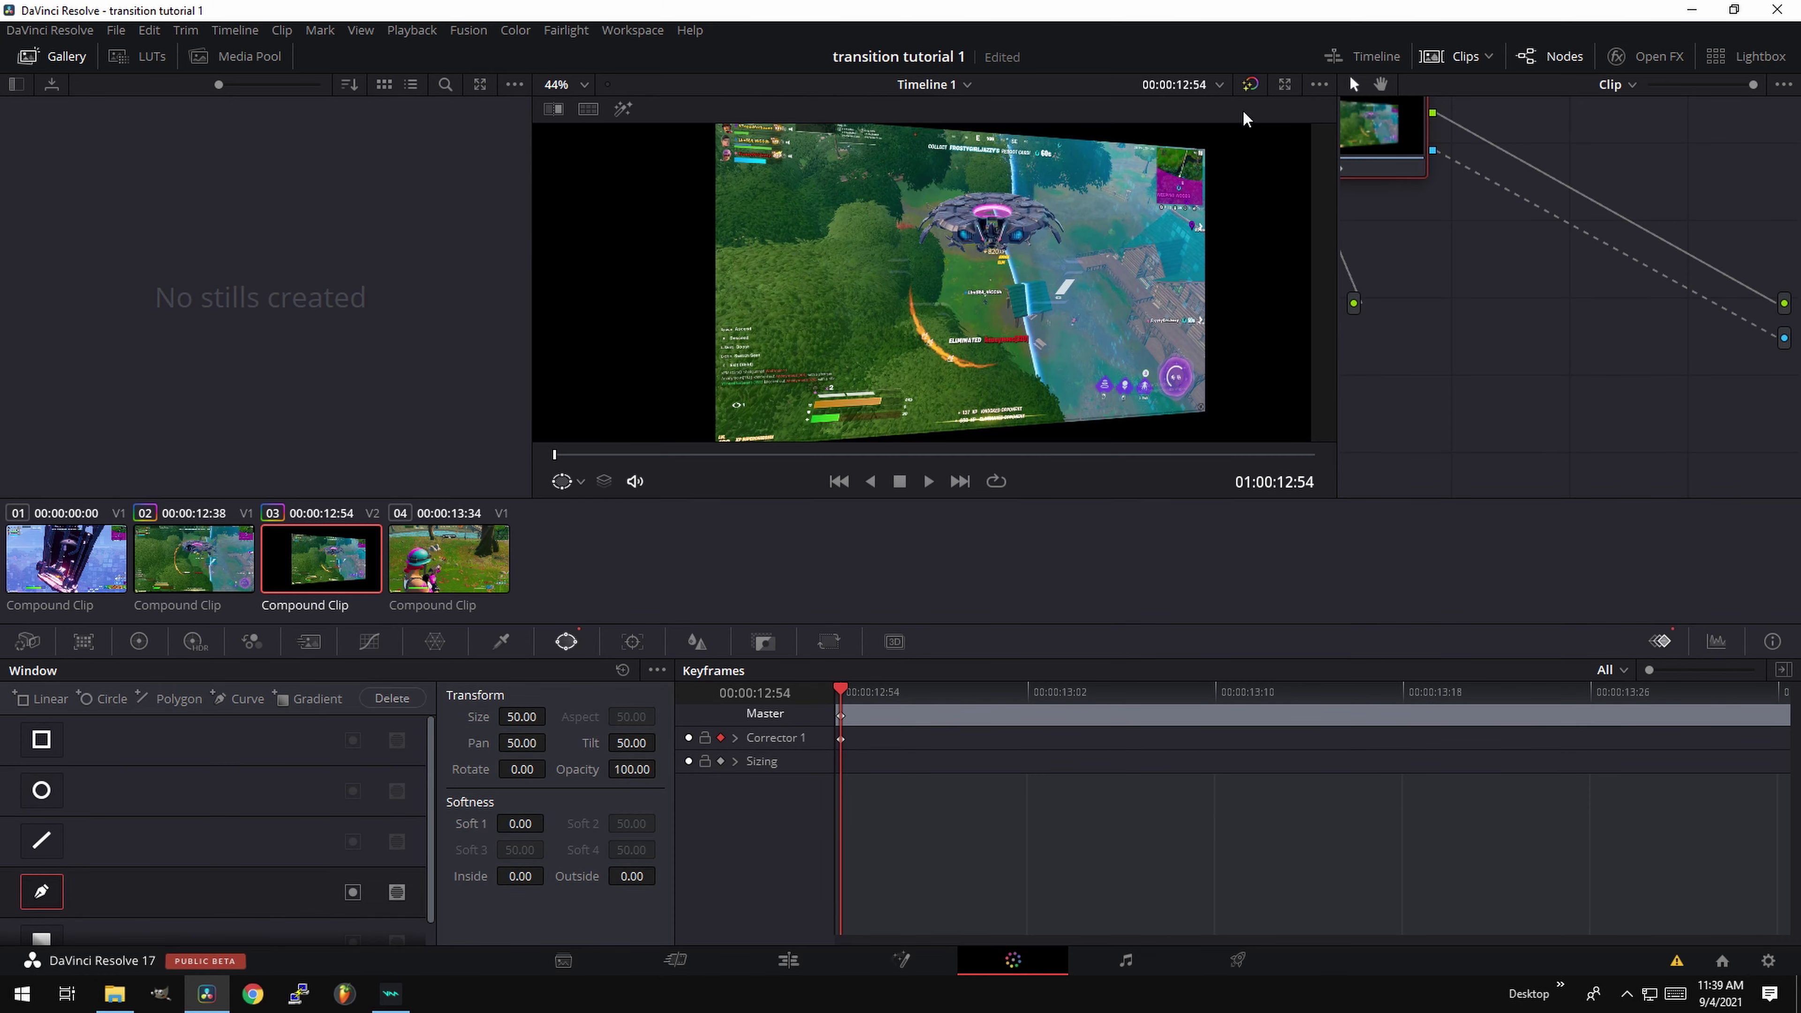
click(1284, 83)
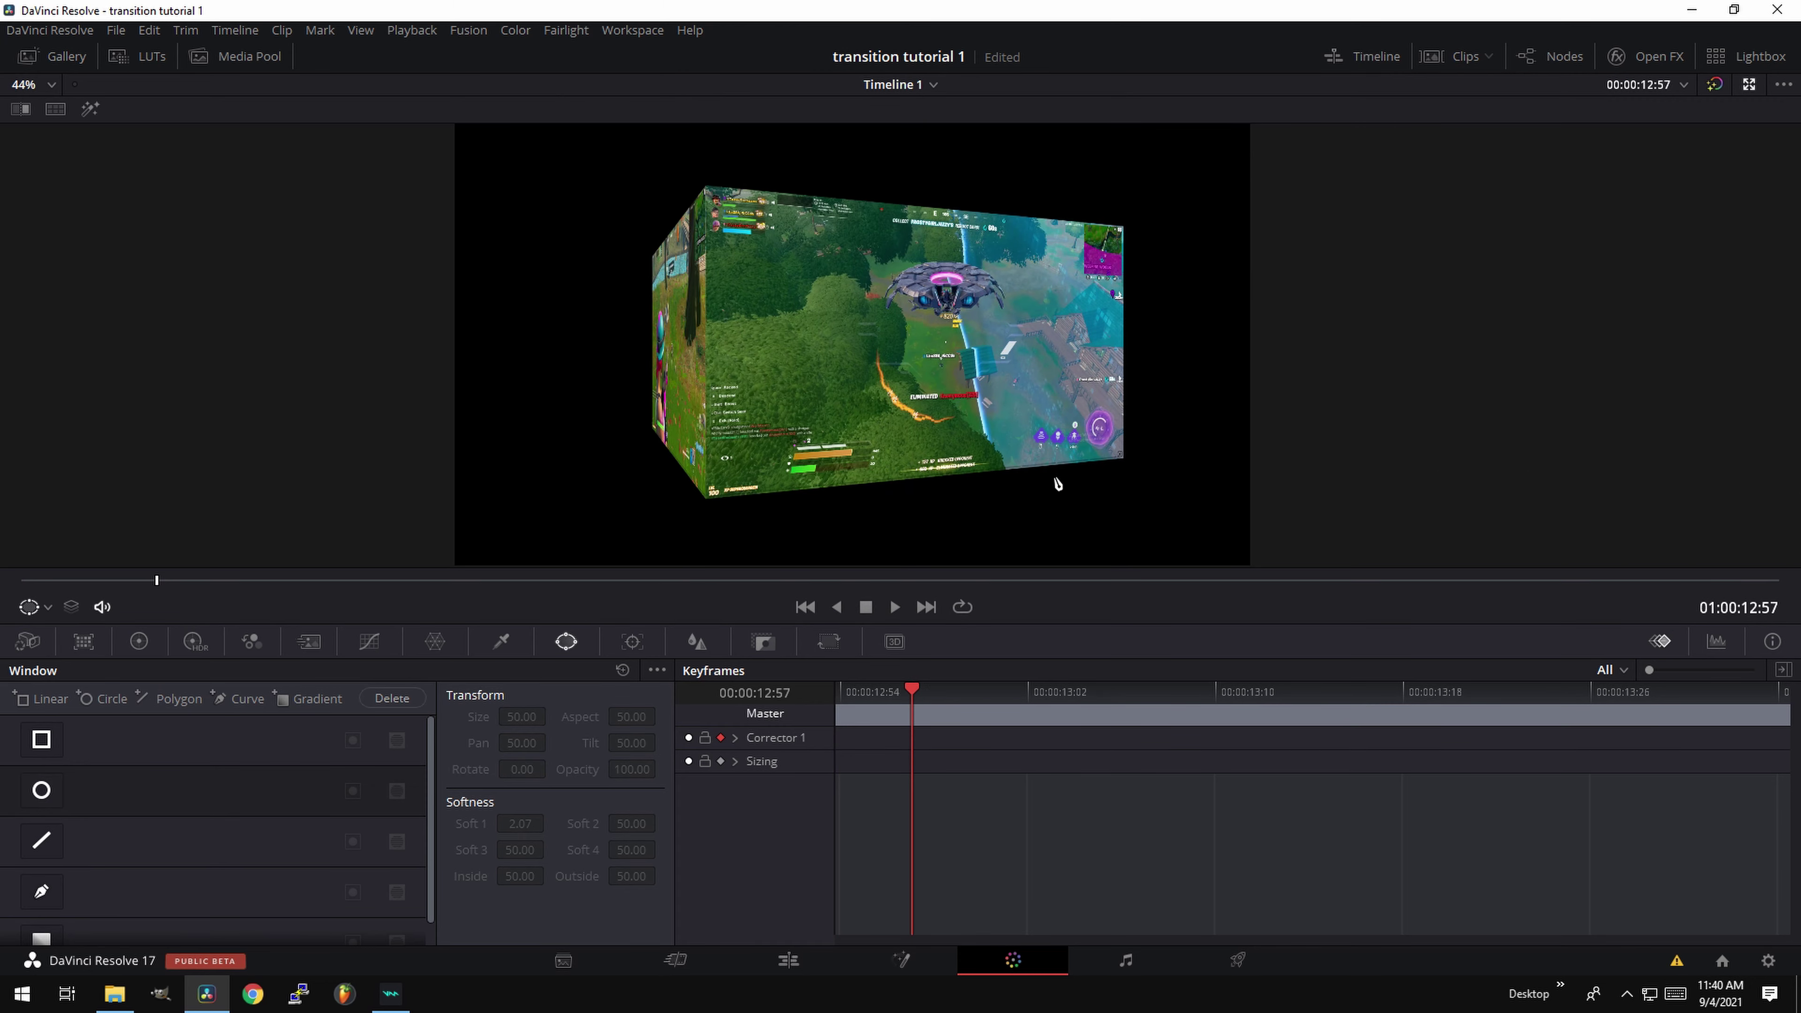
drag(913, 697, 878, 700)
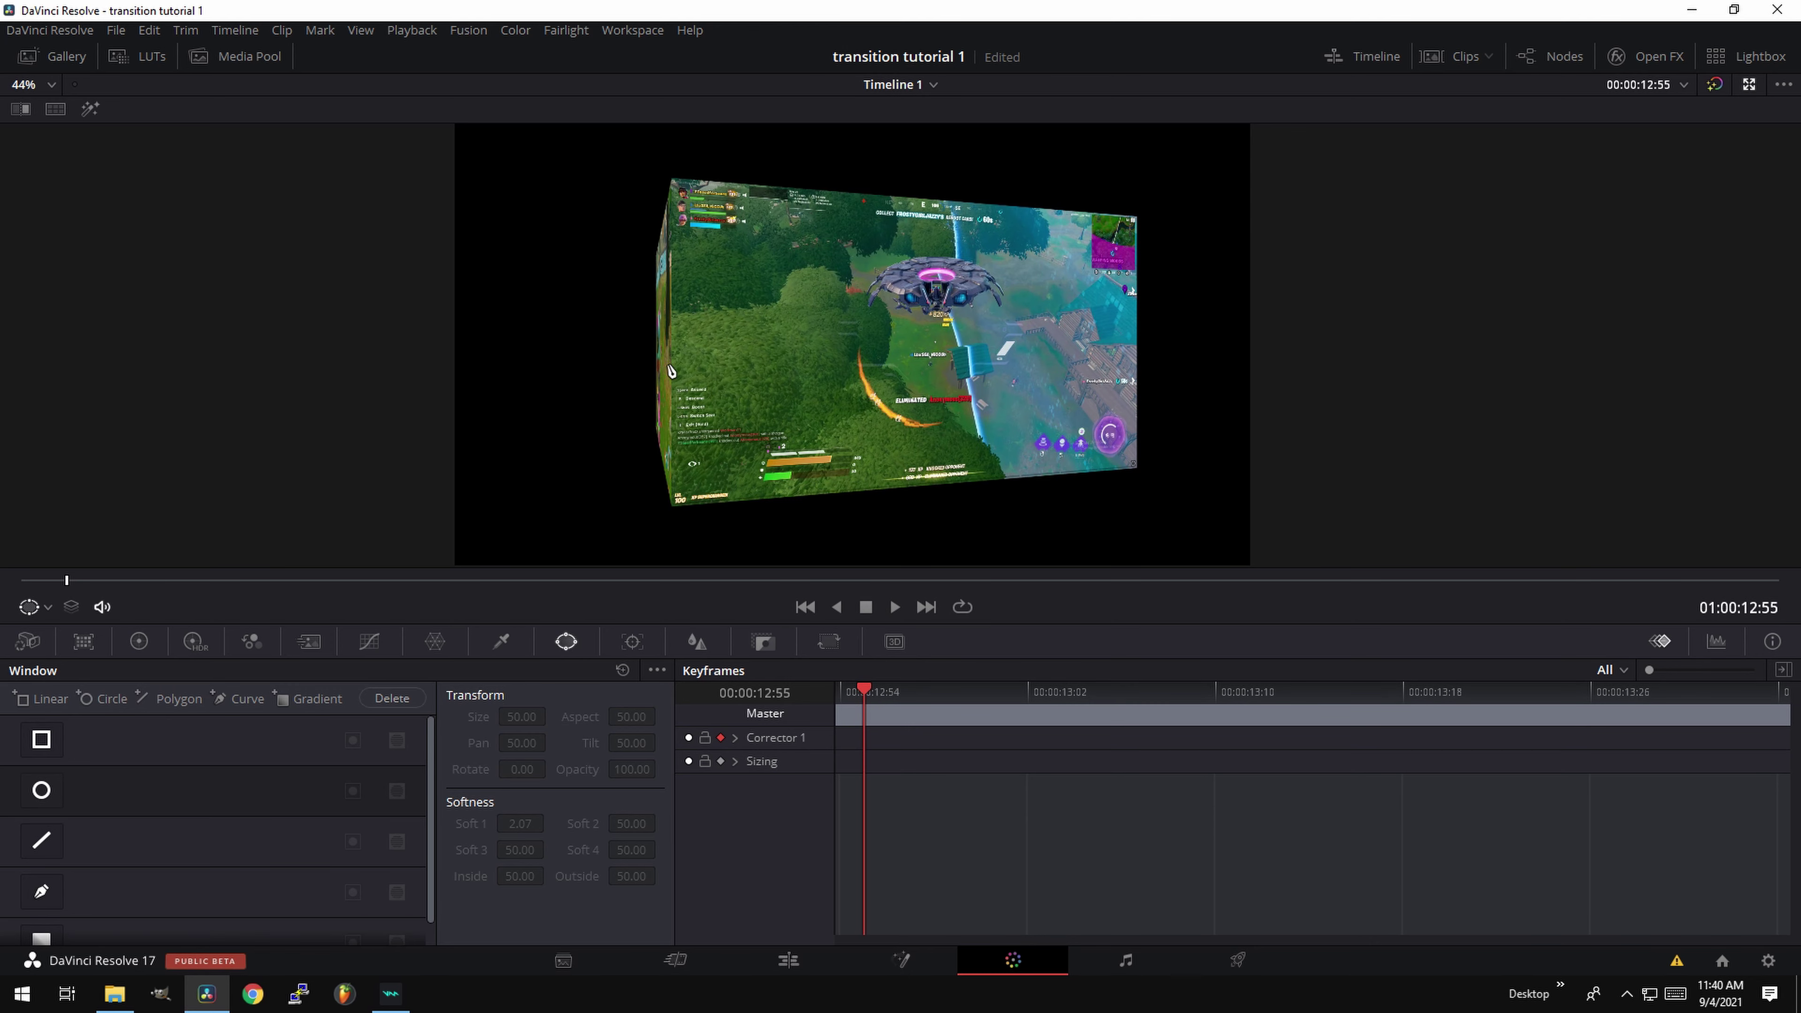
mouse_move(866, 693)
mouse_down()
mouse_move(836, 689)
mouse_move(858, 692)
mouse_up()
click(42, 891)
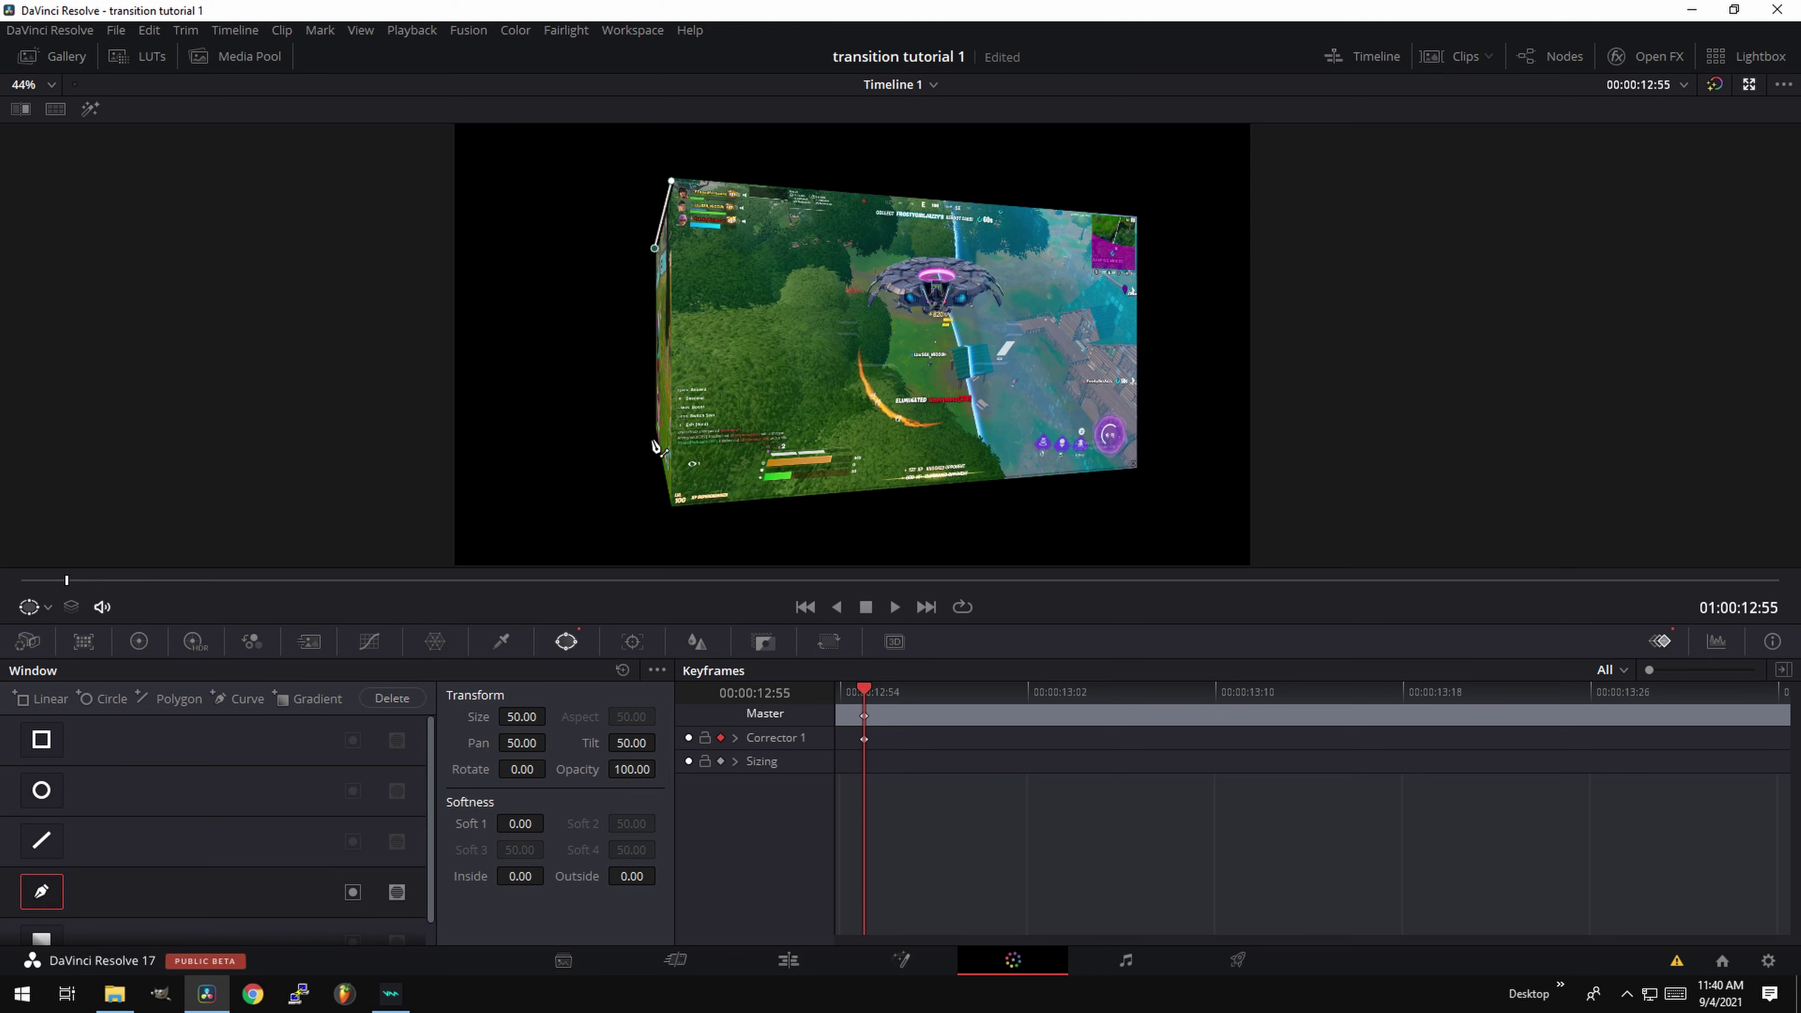
click(653, 428)
click(670, 502)
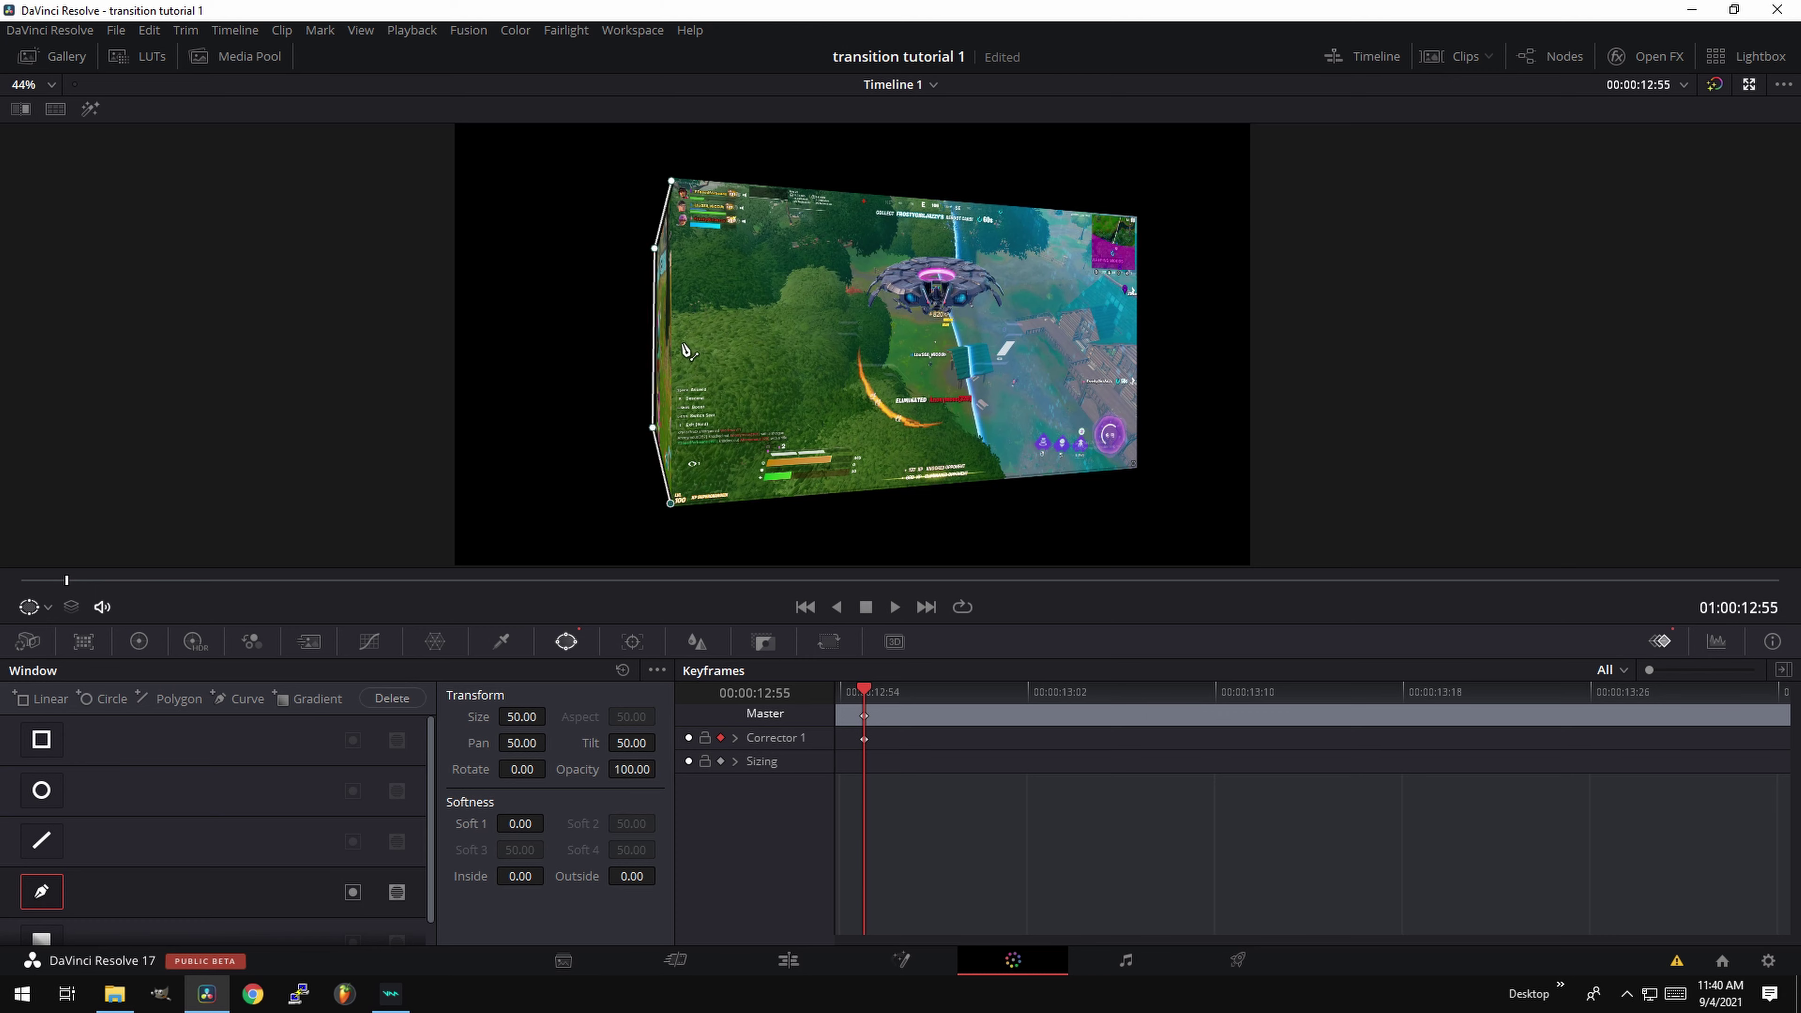
click(671, 181)
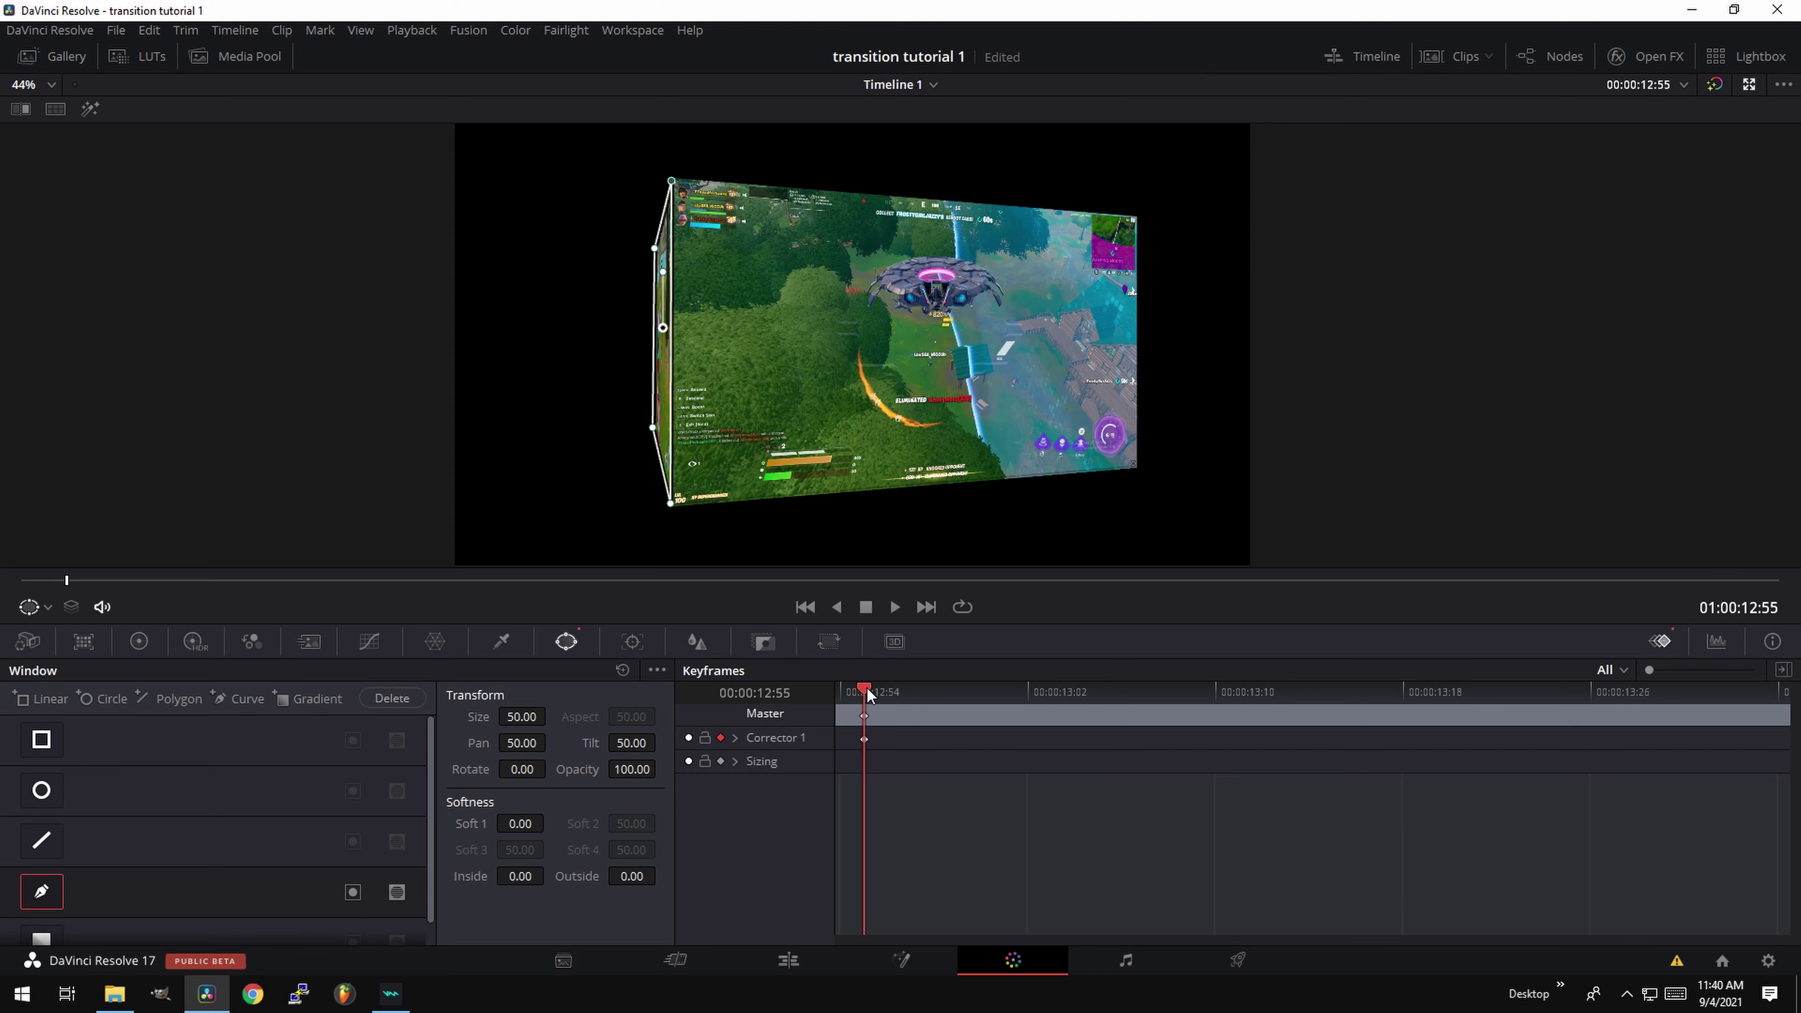
Keyframe the window from 12:56 to 12:59, moving its inner corners along the edge shared by the two faces.
key(Right)
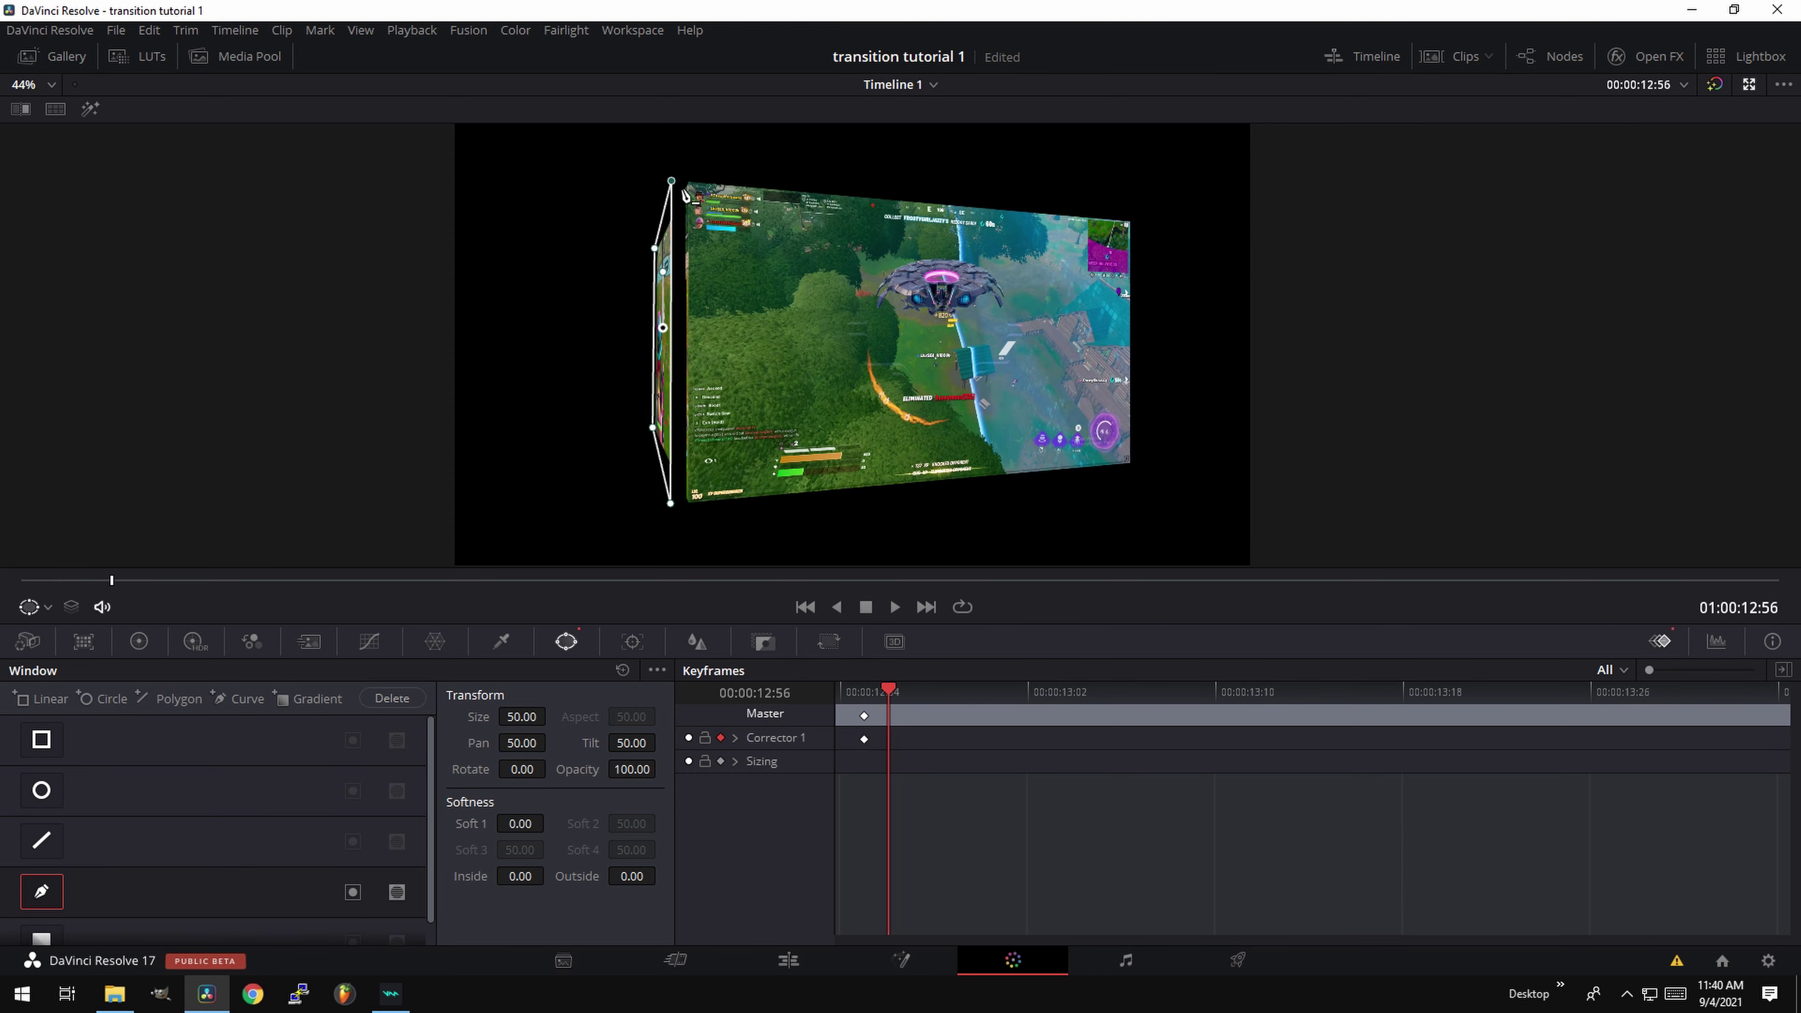
drag(672, 181, 688, 183)
drag(671, 503, 689, 499)
key(Right)
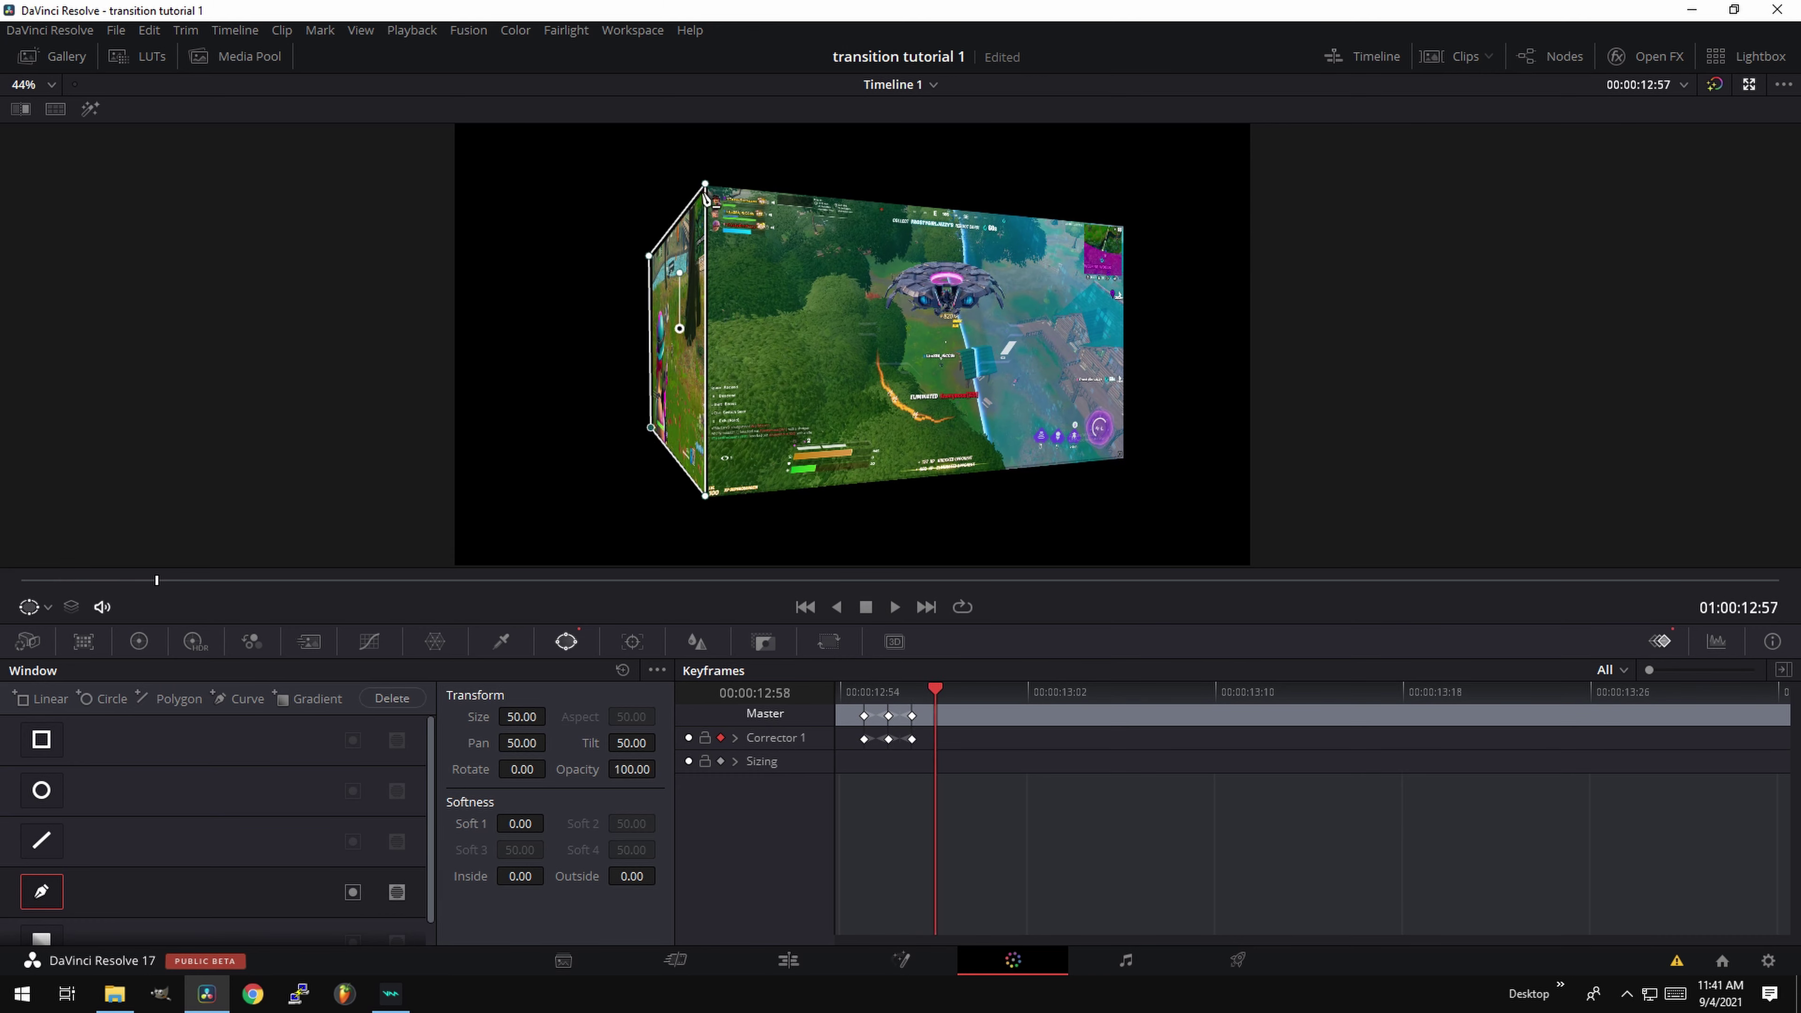
drag(705, 183, 723, 186)
key(Right)
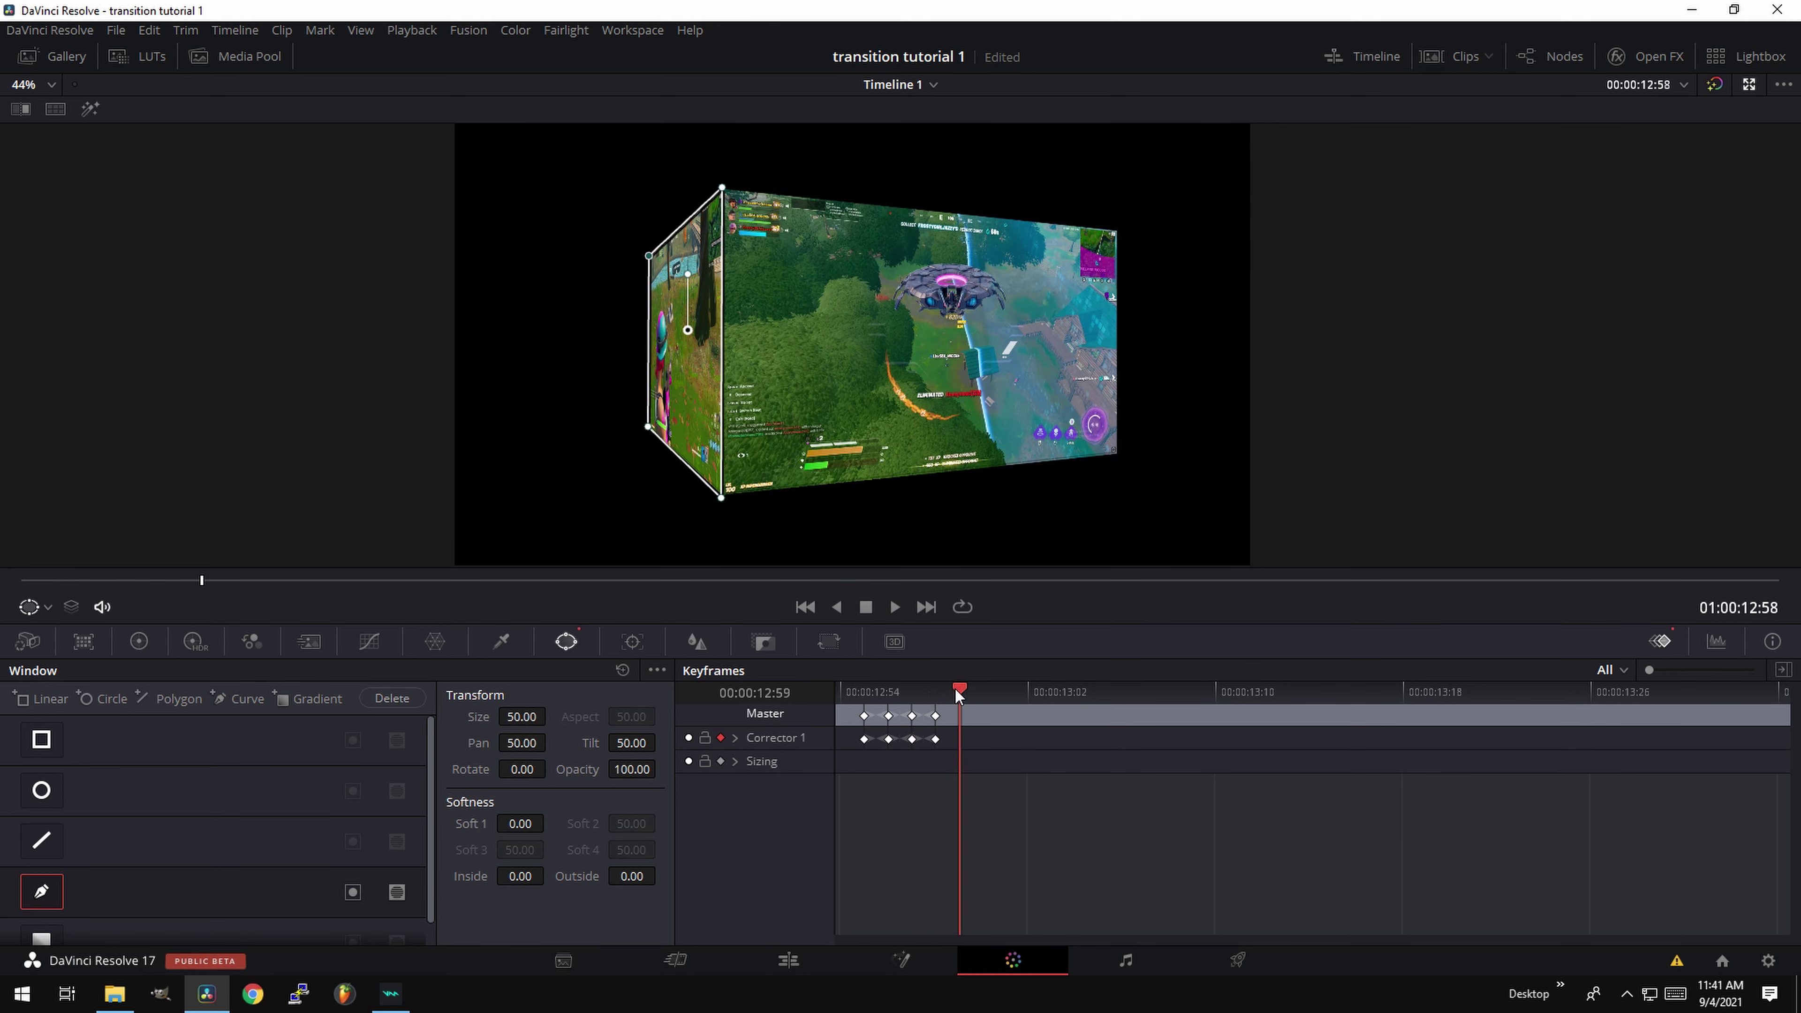
drag(723, 499, 739, 494)
Widen the window frame by frame from 13:00 to 13:03 to match the second clip's growing face.
key(Right)
drag(740, 190, 759, 193)
key(Right)
drag(759, 491, 772, 488)
key(Right)
drag(771, 196, 790, 199)
key(Right)
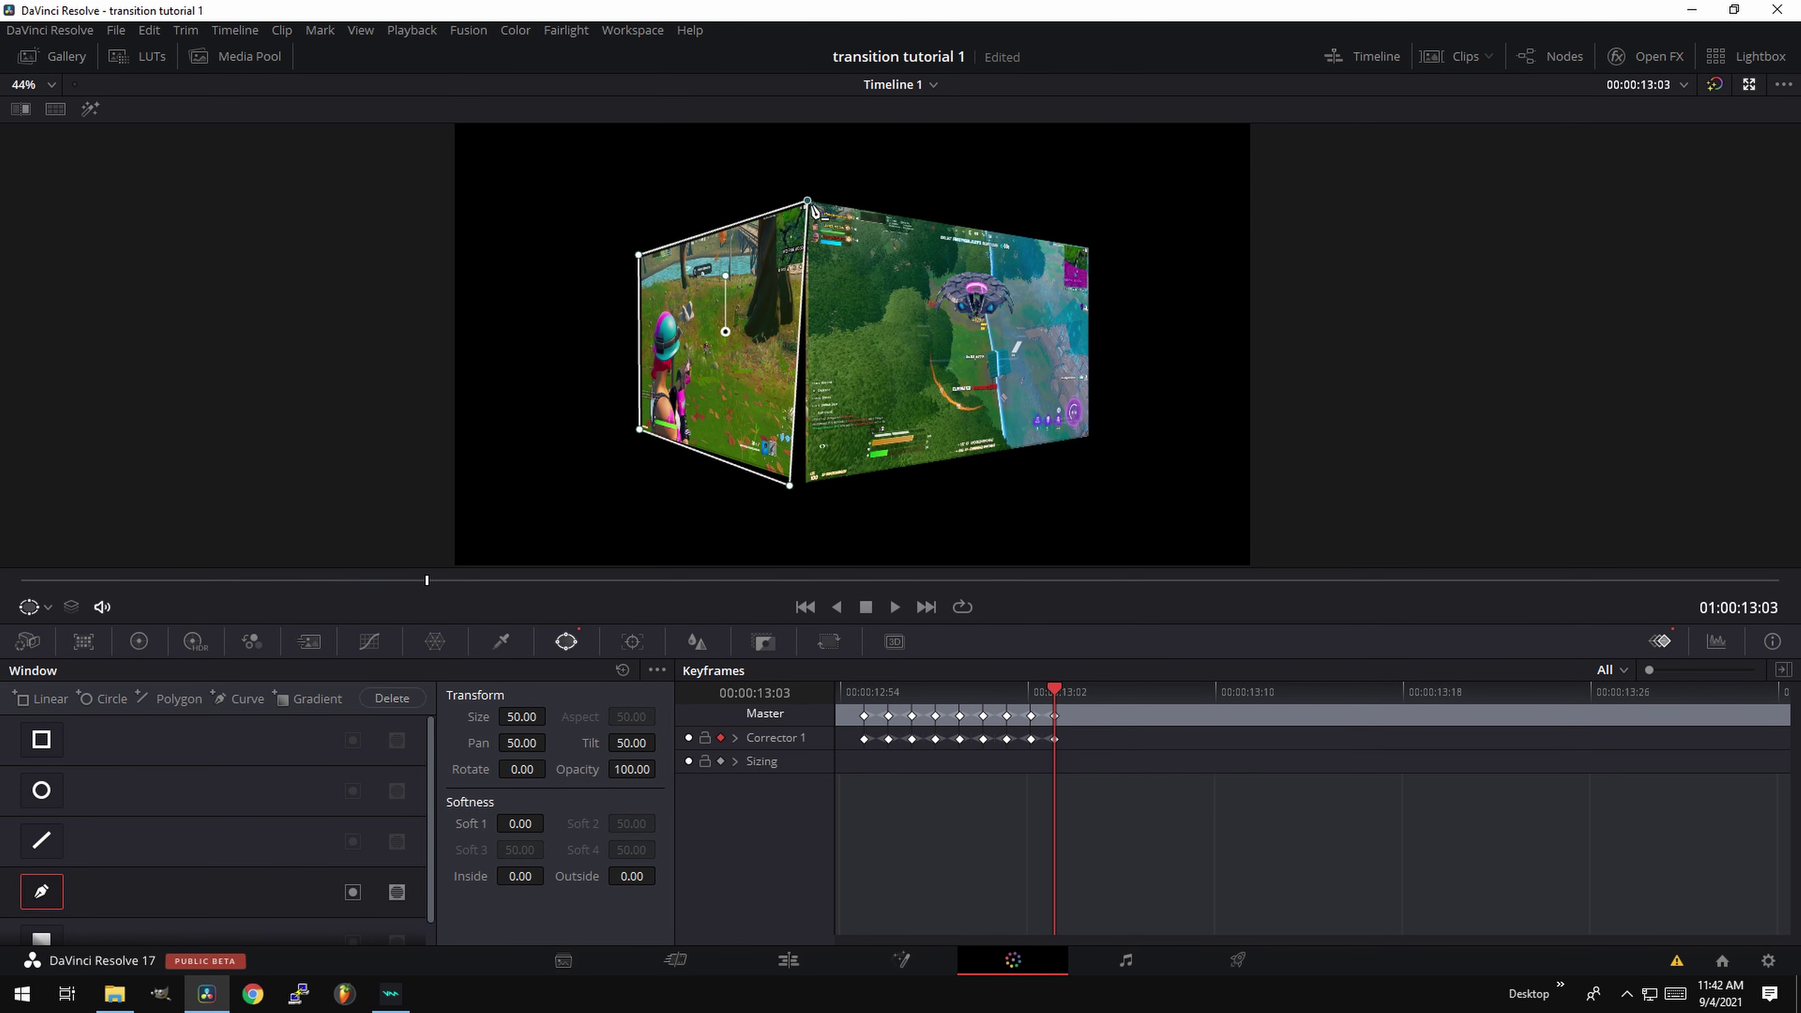
drag(789, 486, 805, 484)
Continue past 13:03, moving the window's outer corners outward with the far edge of the second clip's face.
key(Right)
key(Right)
drag(641, 428, 624, 434)
key(Right)
drag(640, 256, 630, 250)
key(Right)
drag(624, 435, 604, 447)
Keep keyframing the window on each following frame, extending both its inner and outer corners with the turning second face.
key(Right)
key(Right)
key(Right)
drag(893, 486, 932, 490)
key(Right)
drag(611, 241, 599, 237)
key(Right)
key(Right)
drag(945, 490, 981, 497)
Fit the window corners to the second clip's enlarging face on each frame up to 01:00:13:18.
key(Right)
key(Right)
drag(581, 459, 574, 465)
key(Right)
key(Right)
drag(1032, 506, 1084, 523)
key(Right)
key(Right)
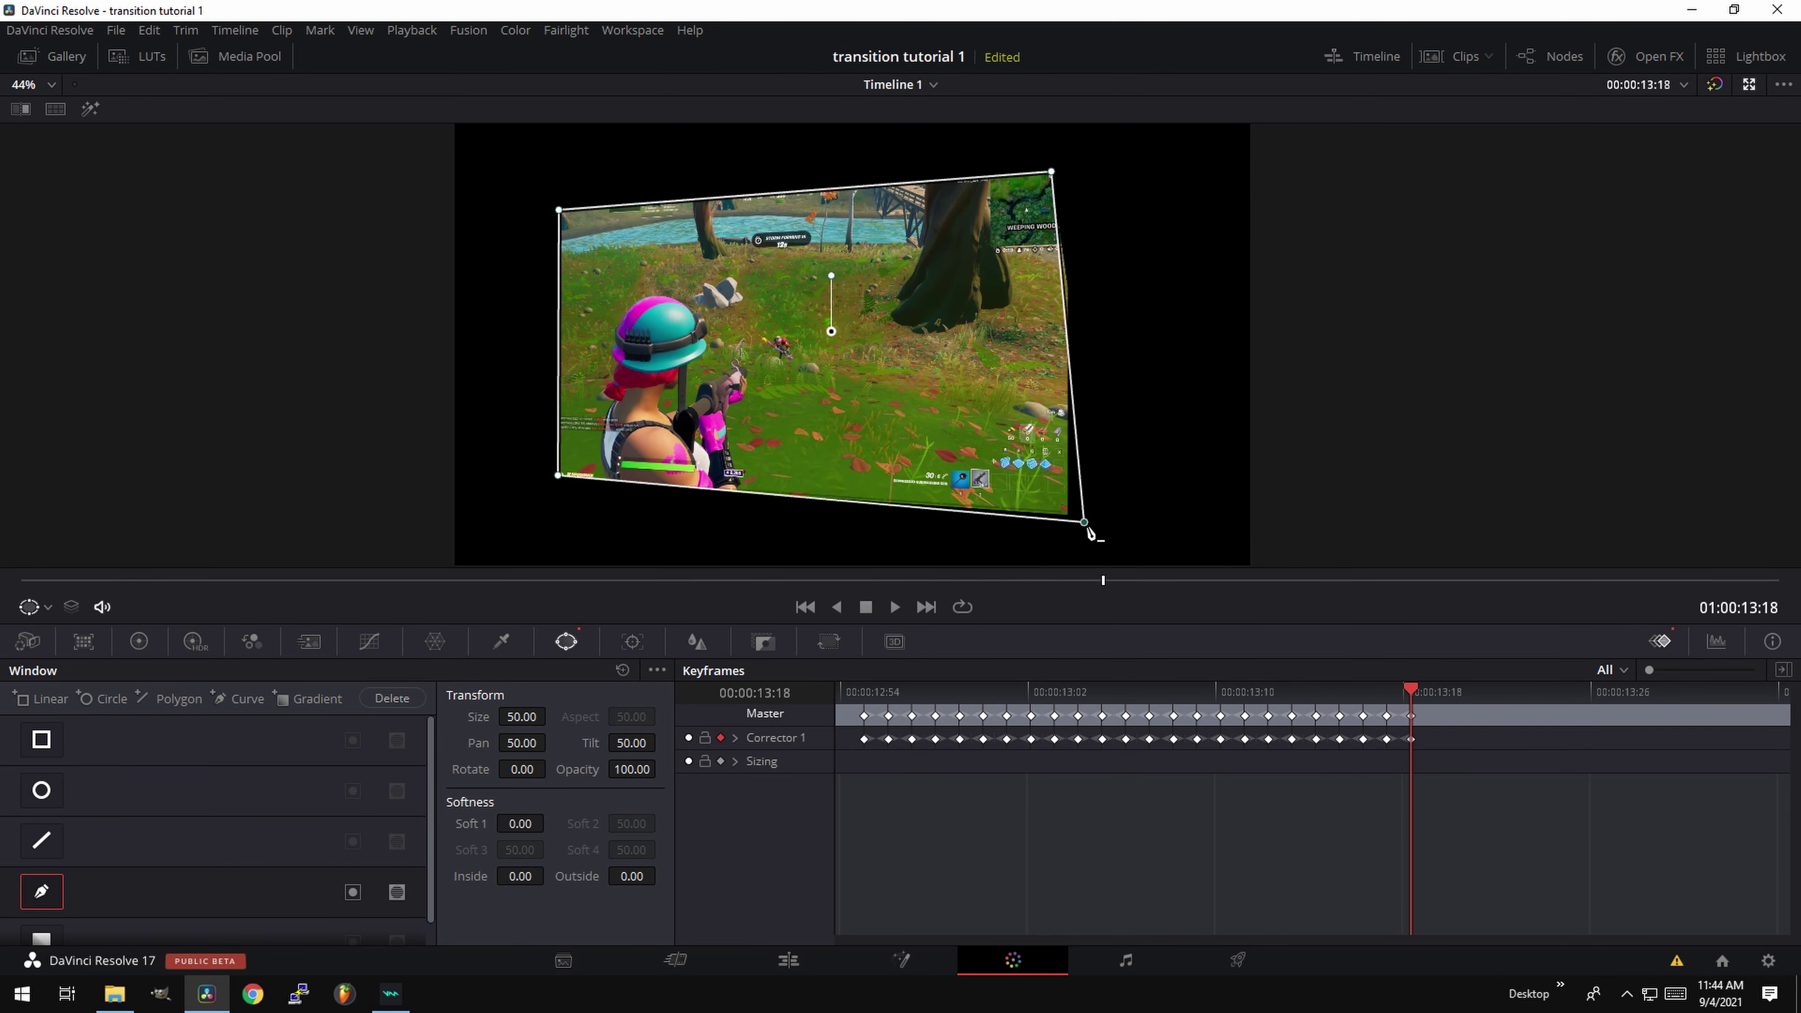
scroll(1071, 192, down, 1)
drag(1046, 179, 1076, 174)
Track the second clip's face on the frames from 13:19, spreading the window's lower corners toward the frame edges.
key(Right)
drag(567, 475, 547, 505)
key(Right)
key(Right)
drag(1093, 515, 1162, 538)
key(Right)
key(Right)
key(Right)
Expand the window's upper corners frame by frame as the second clip's face nears full size.
scroll(1166, 539, down, 2)
key(Right)
drag(1137, 160, 1163, 158)
key(Right)
drag(553, 181, 539, 173)
key(Right)
key(Right)
Fit the window to the full second clip through 01:00:13:33 and return to the Edit page with the Video 2 segment deselected.
scroll(1169, 532, down, 1)
mouse_move(1144, 513)
mouse_down()
mouse_move(1202, 547)
mouse_move(1174, 520)
mouse_up()
key(Right)
drag(1158, 164, 1179, 168)
key(Right)
key(Right)
key(Right)
scroll(1242, 570, down, 1)
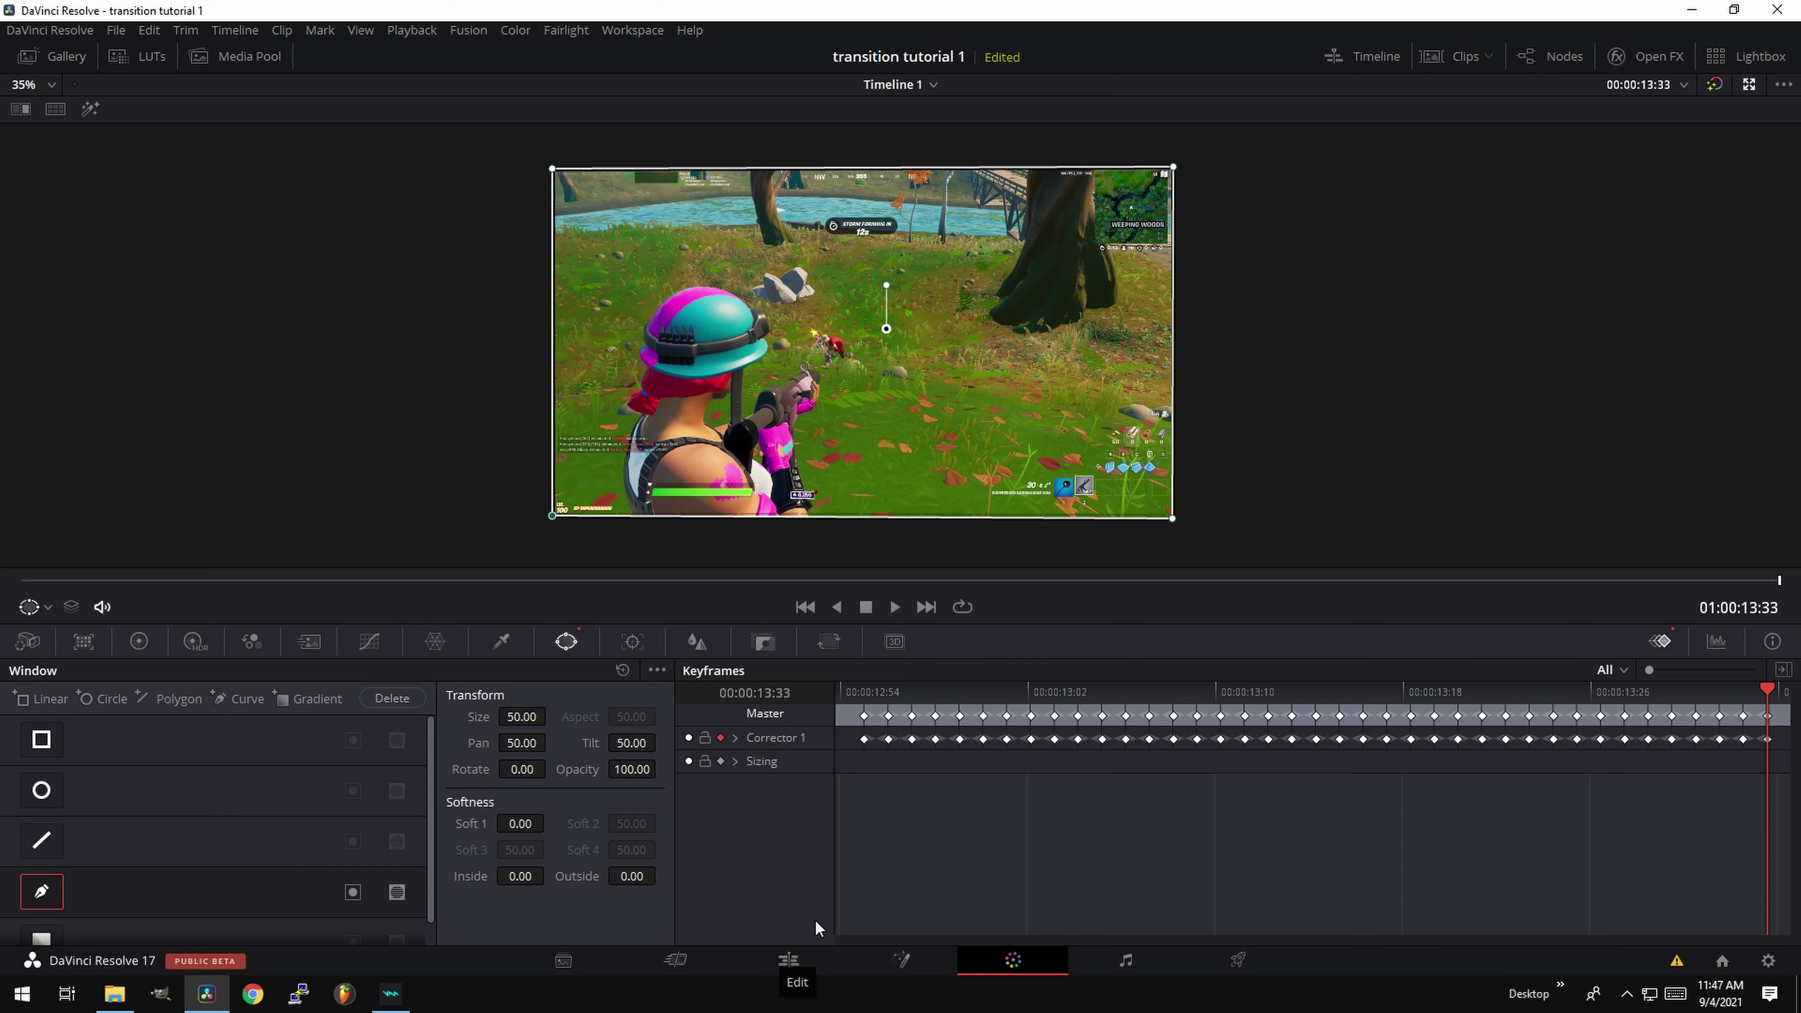
click(783, 961)
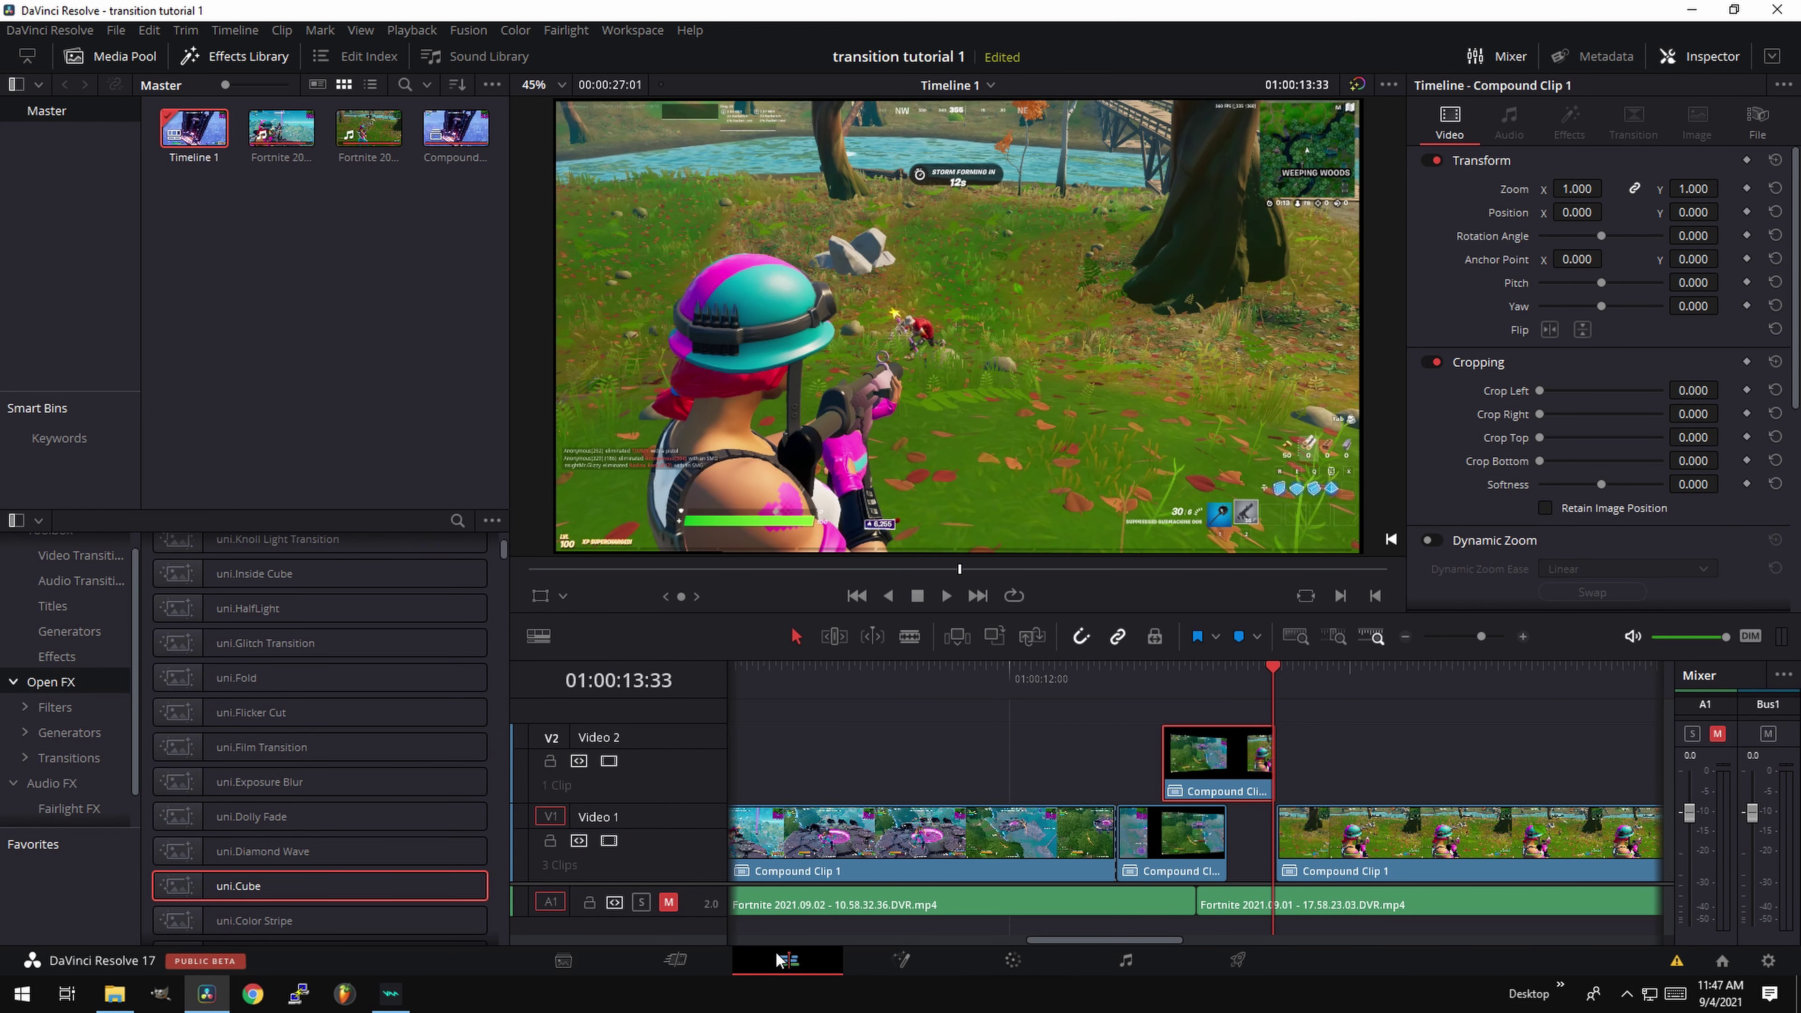
click(1107, 749)
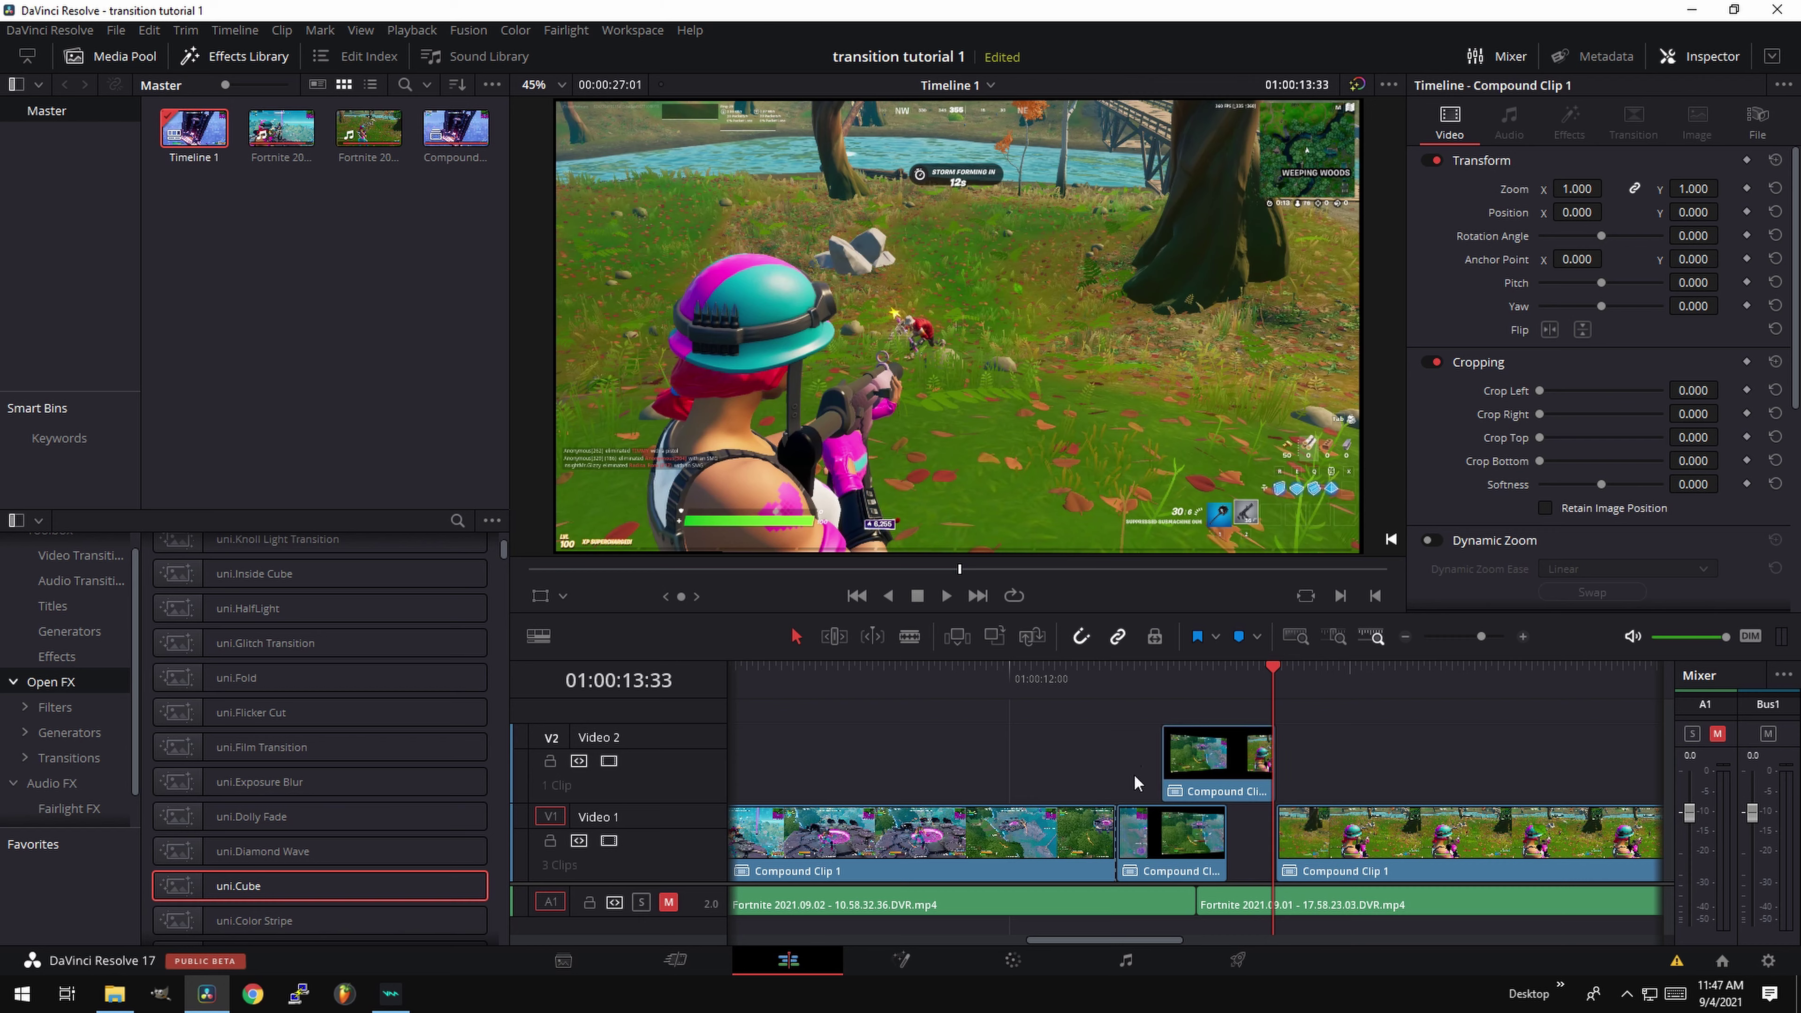
Create a new compound clip from the first clip's masked cube segment on Video 1.
click(1134, 700)
click(1157, 847)
right_click(1163, 852)
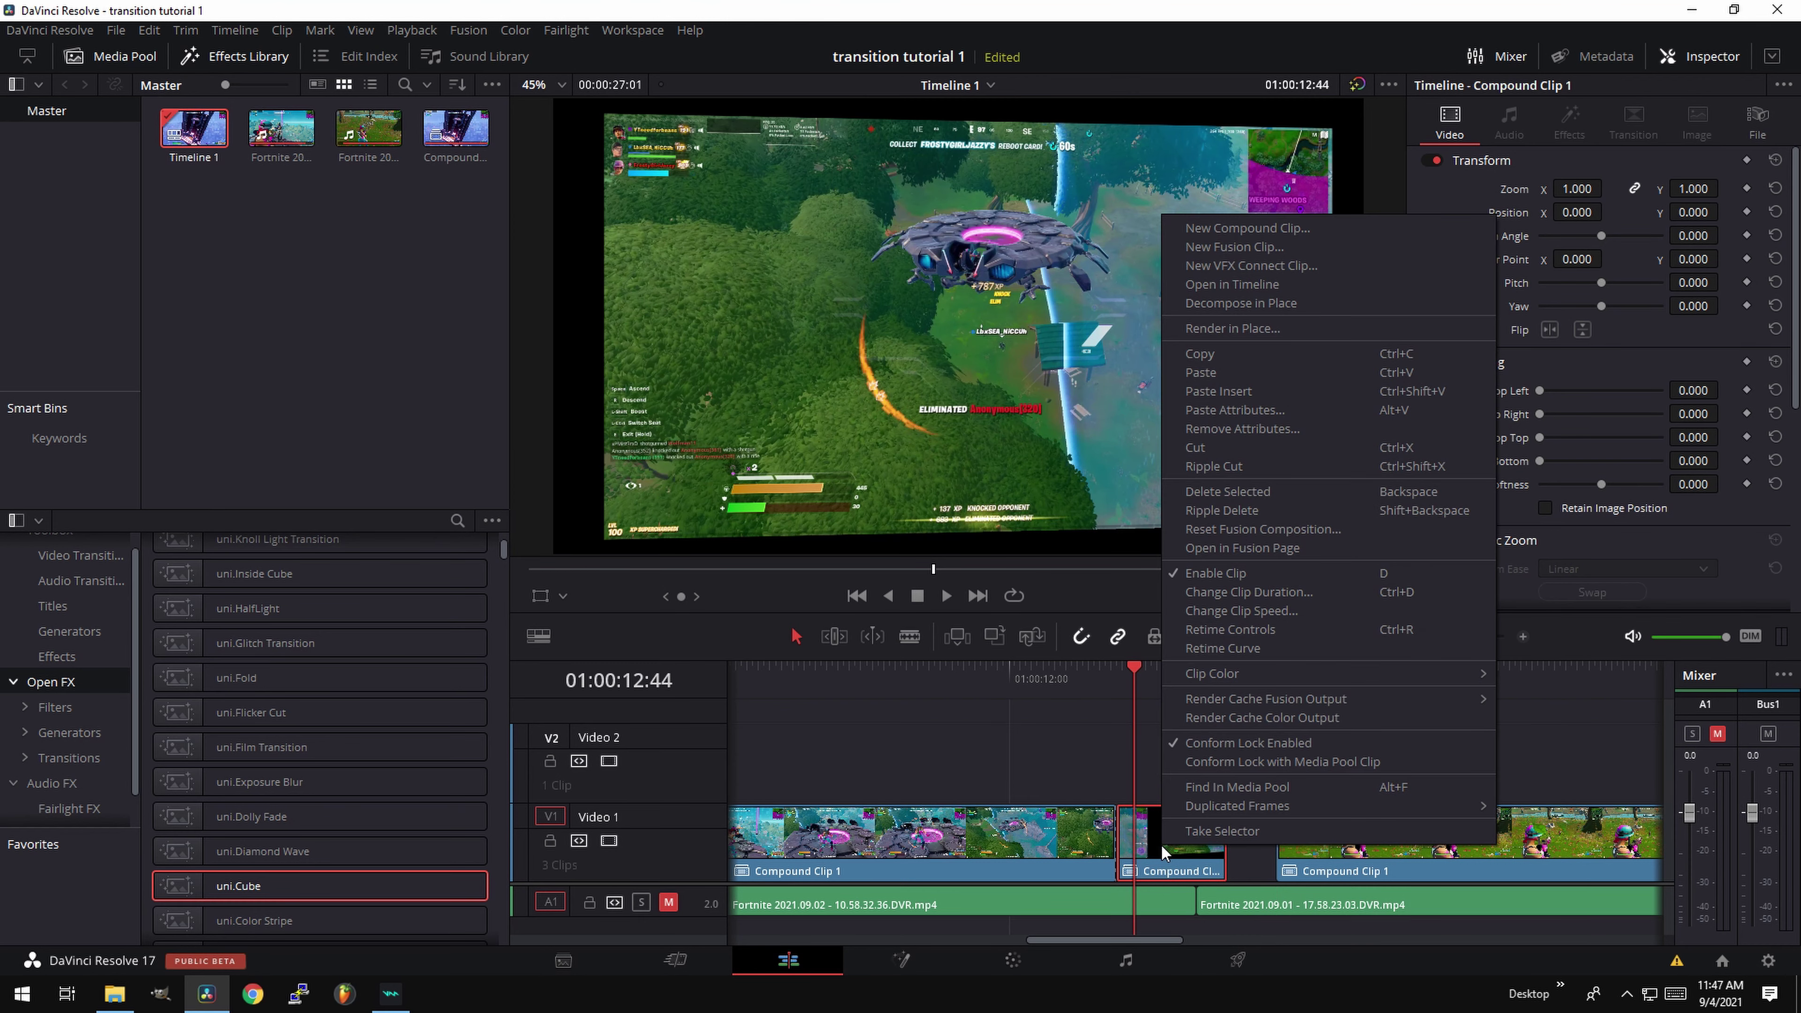
click(1272, 239)
click(1014, 547)
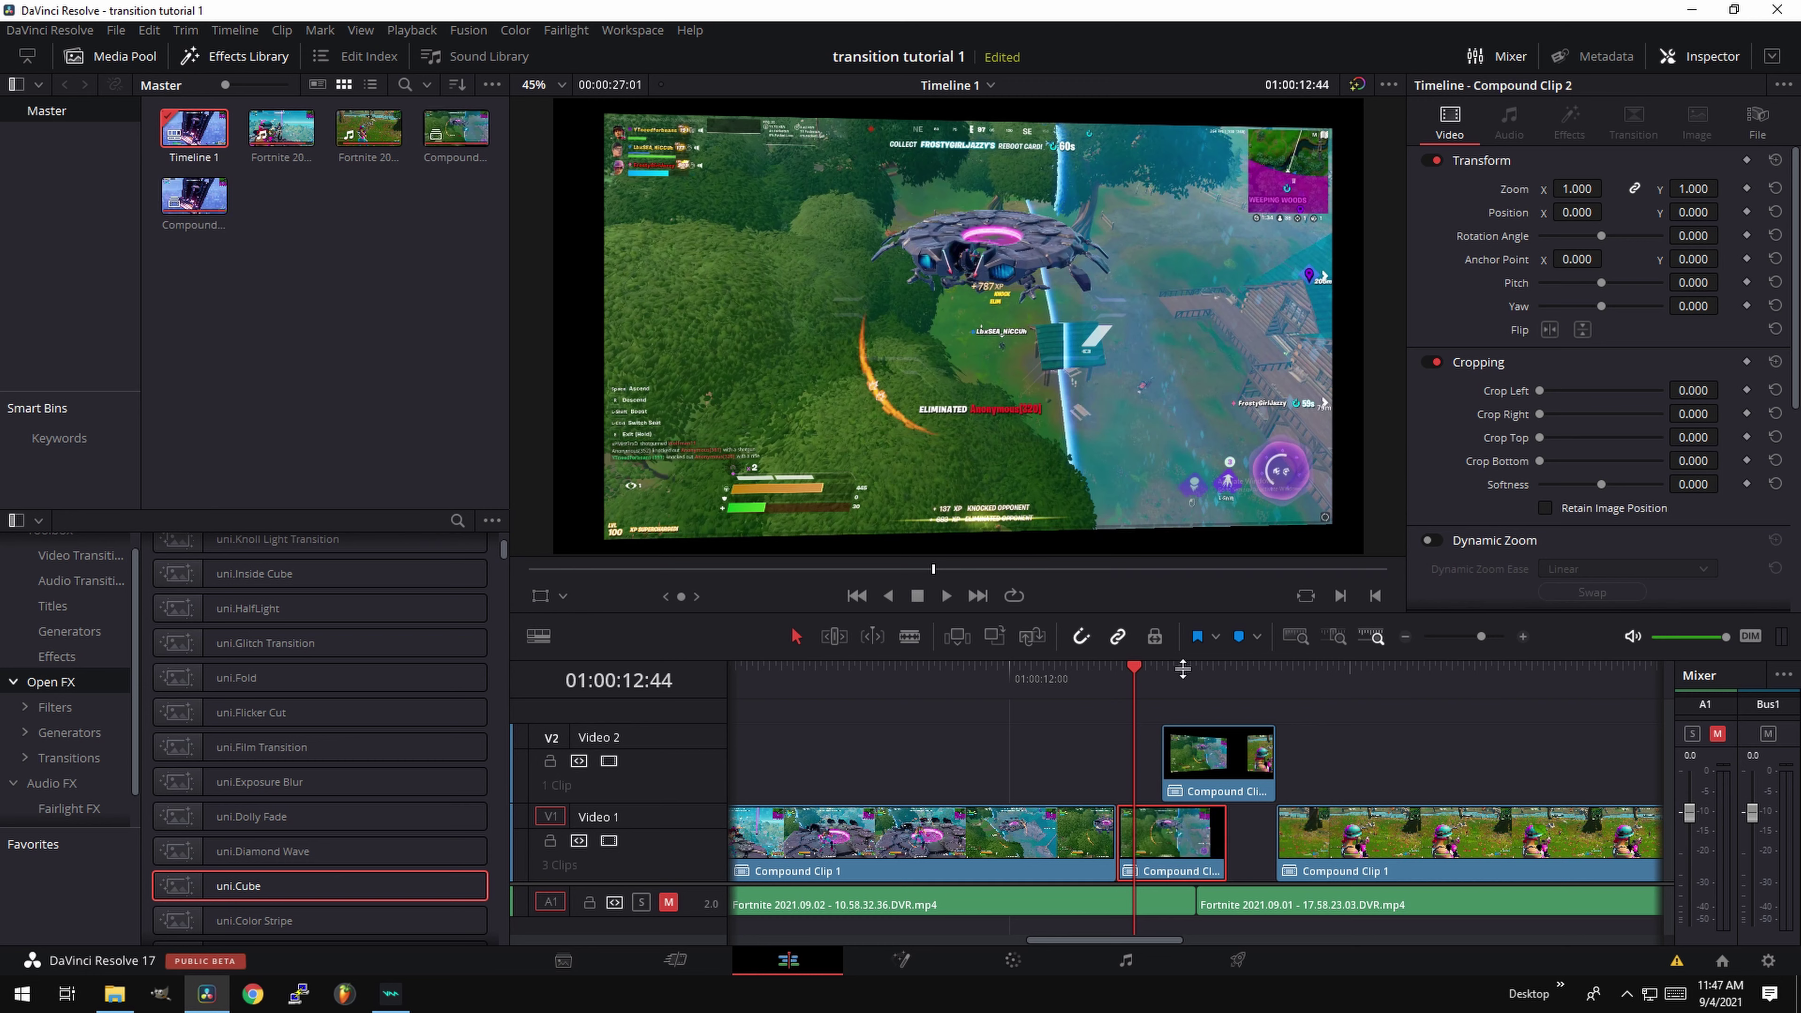
Create a separate compound clip from the second clip's masked cube segment on Video 2.
right_click(1224, 757)
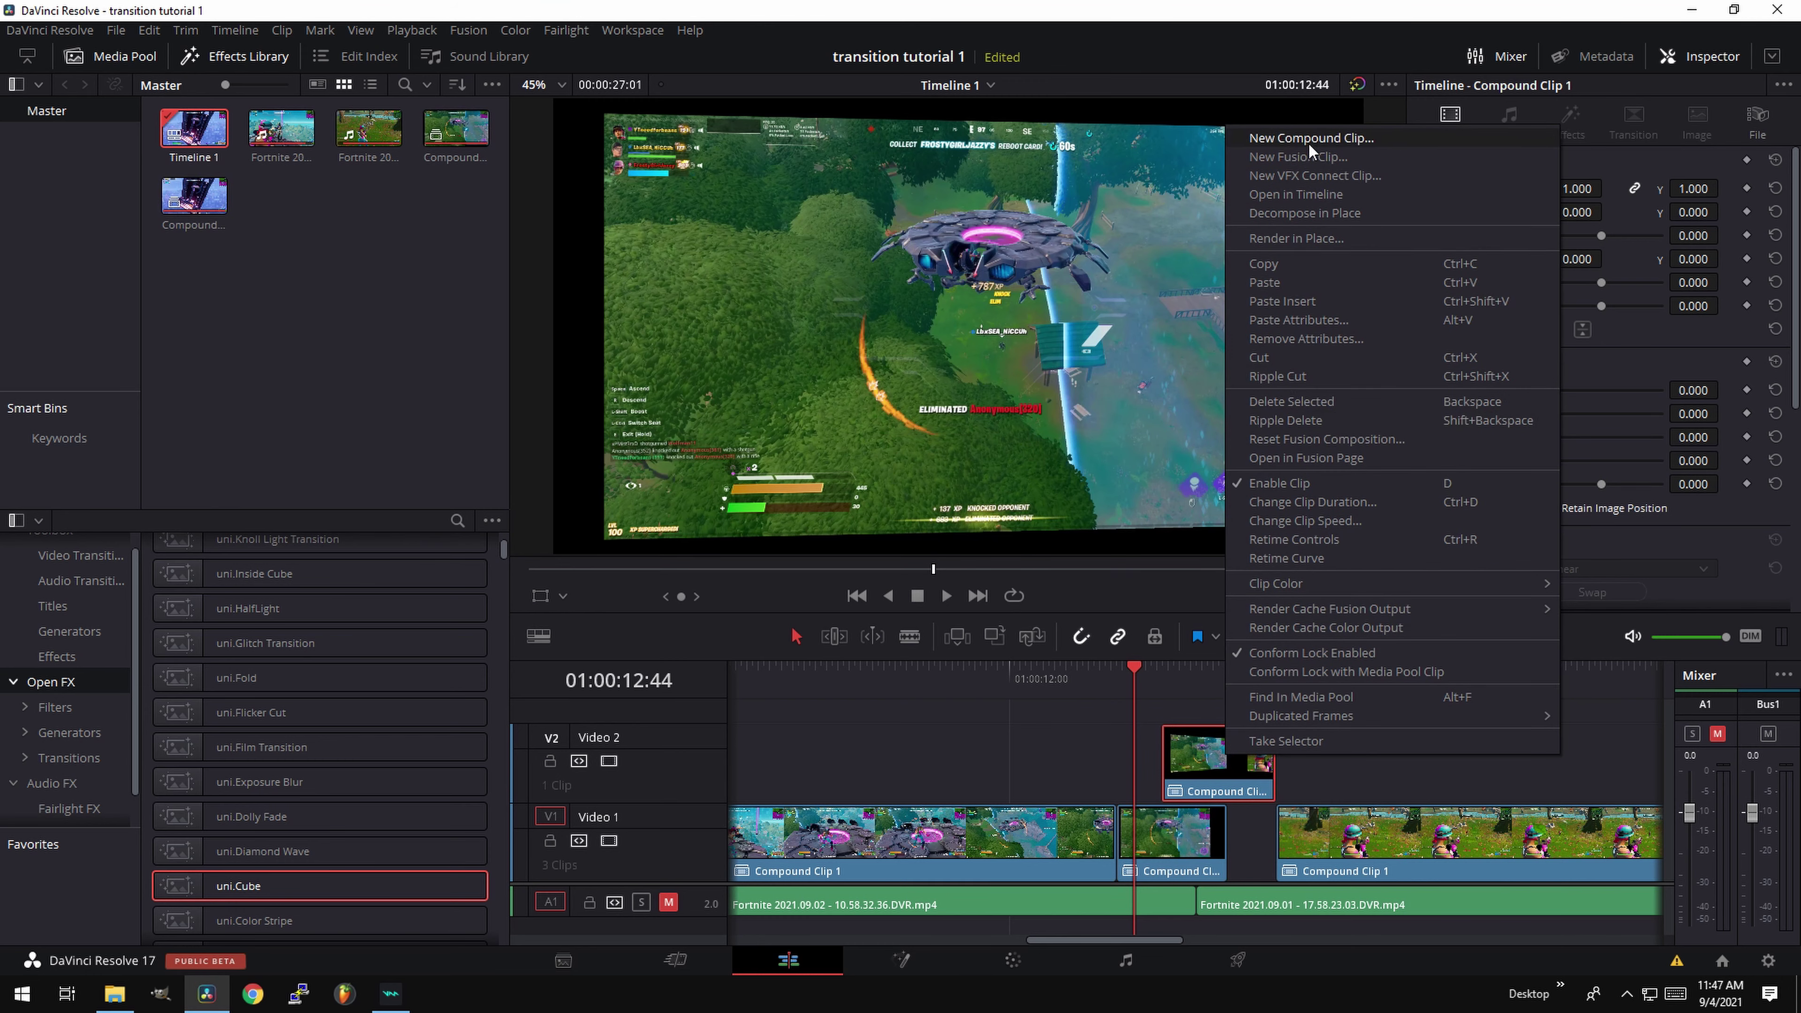
click(1310, 138)
click(1035, 546)
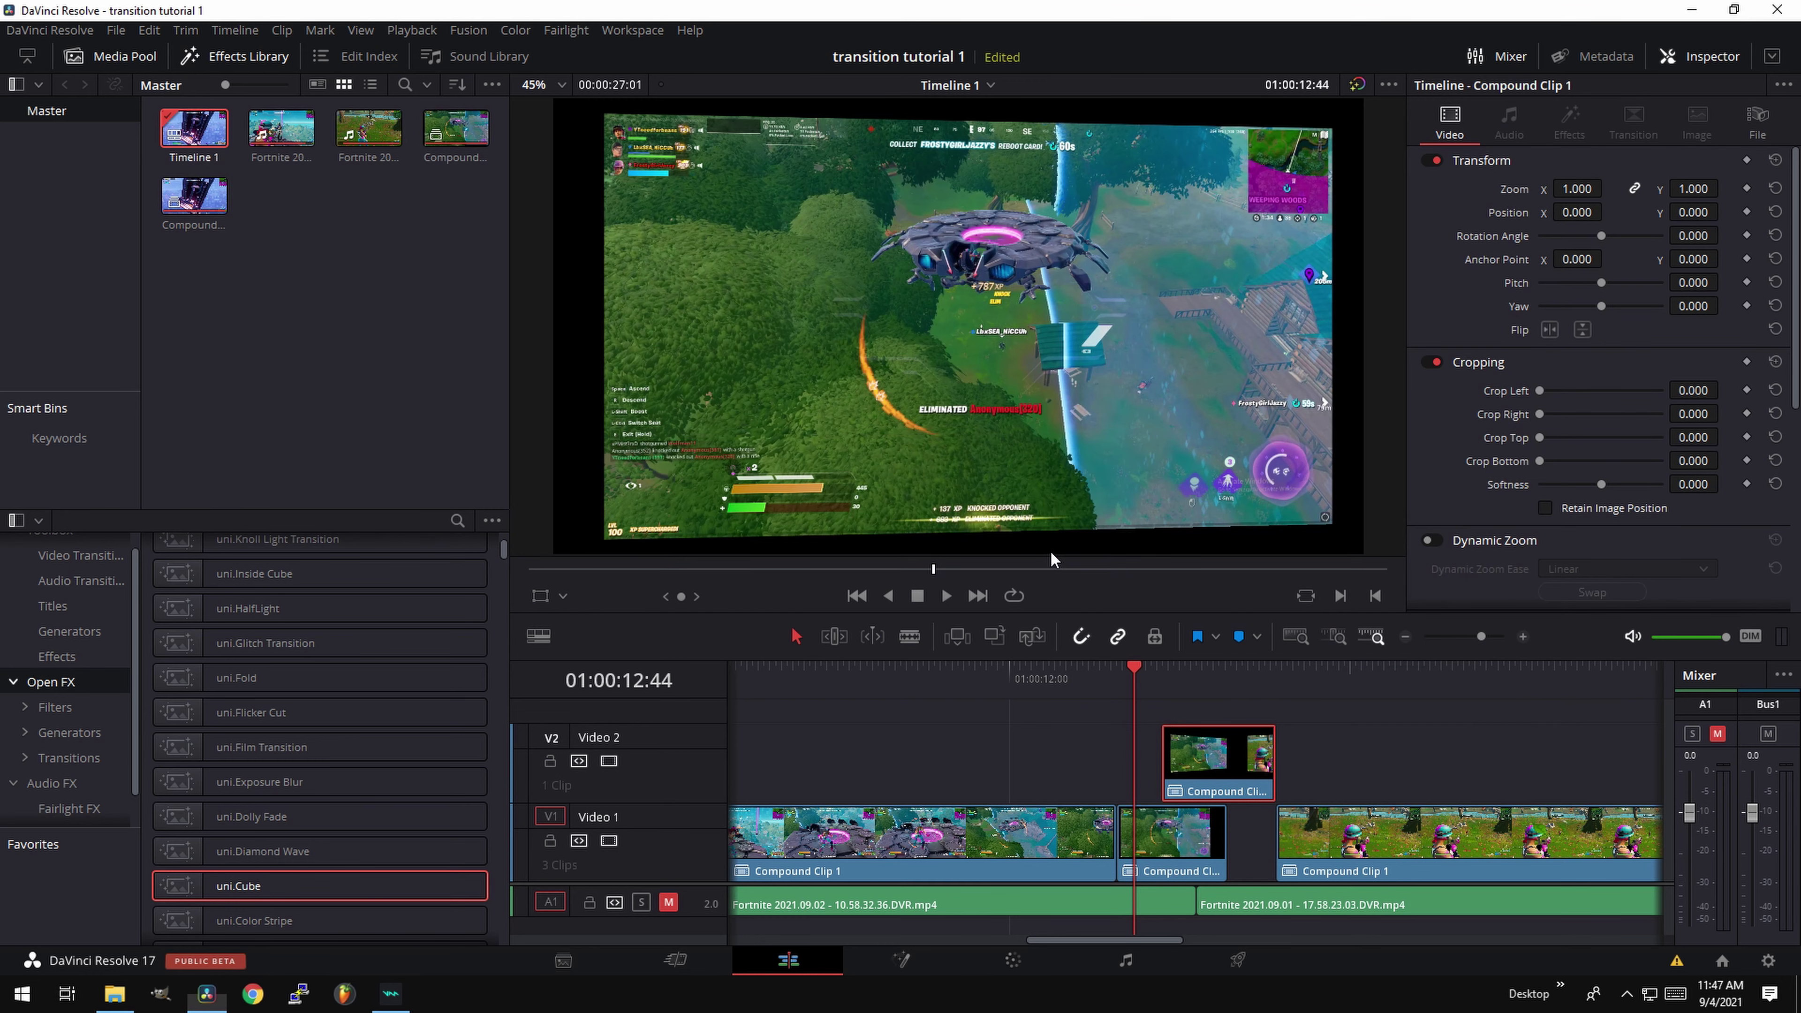
Open the Video 1 compound clip's cube segment in the Fusion page with the playhead at its start, 01:00:12:38.
click(1116, 669)
click(1138, 848)
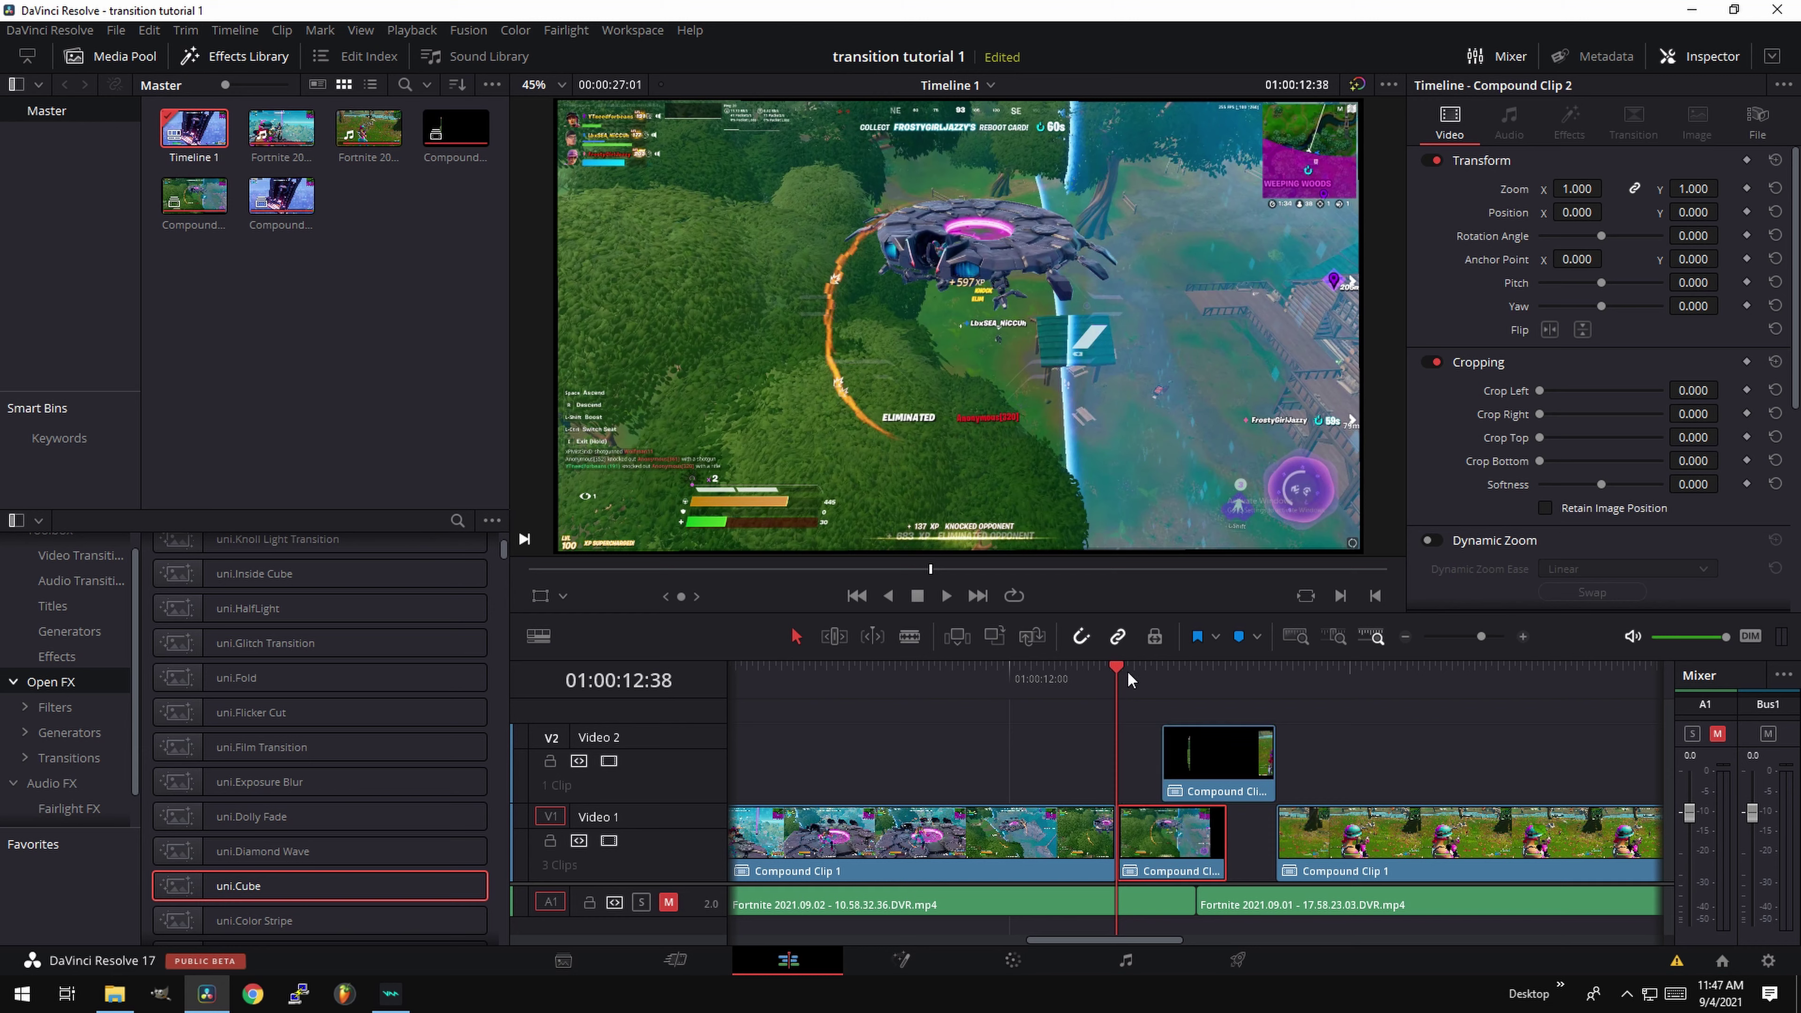
right_click(1160, 843)
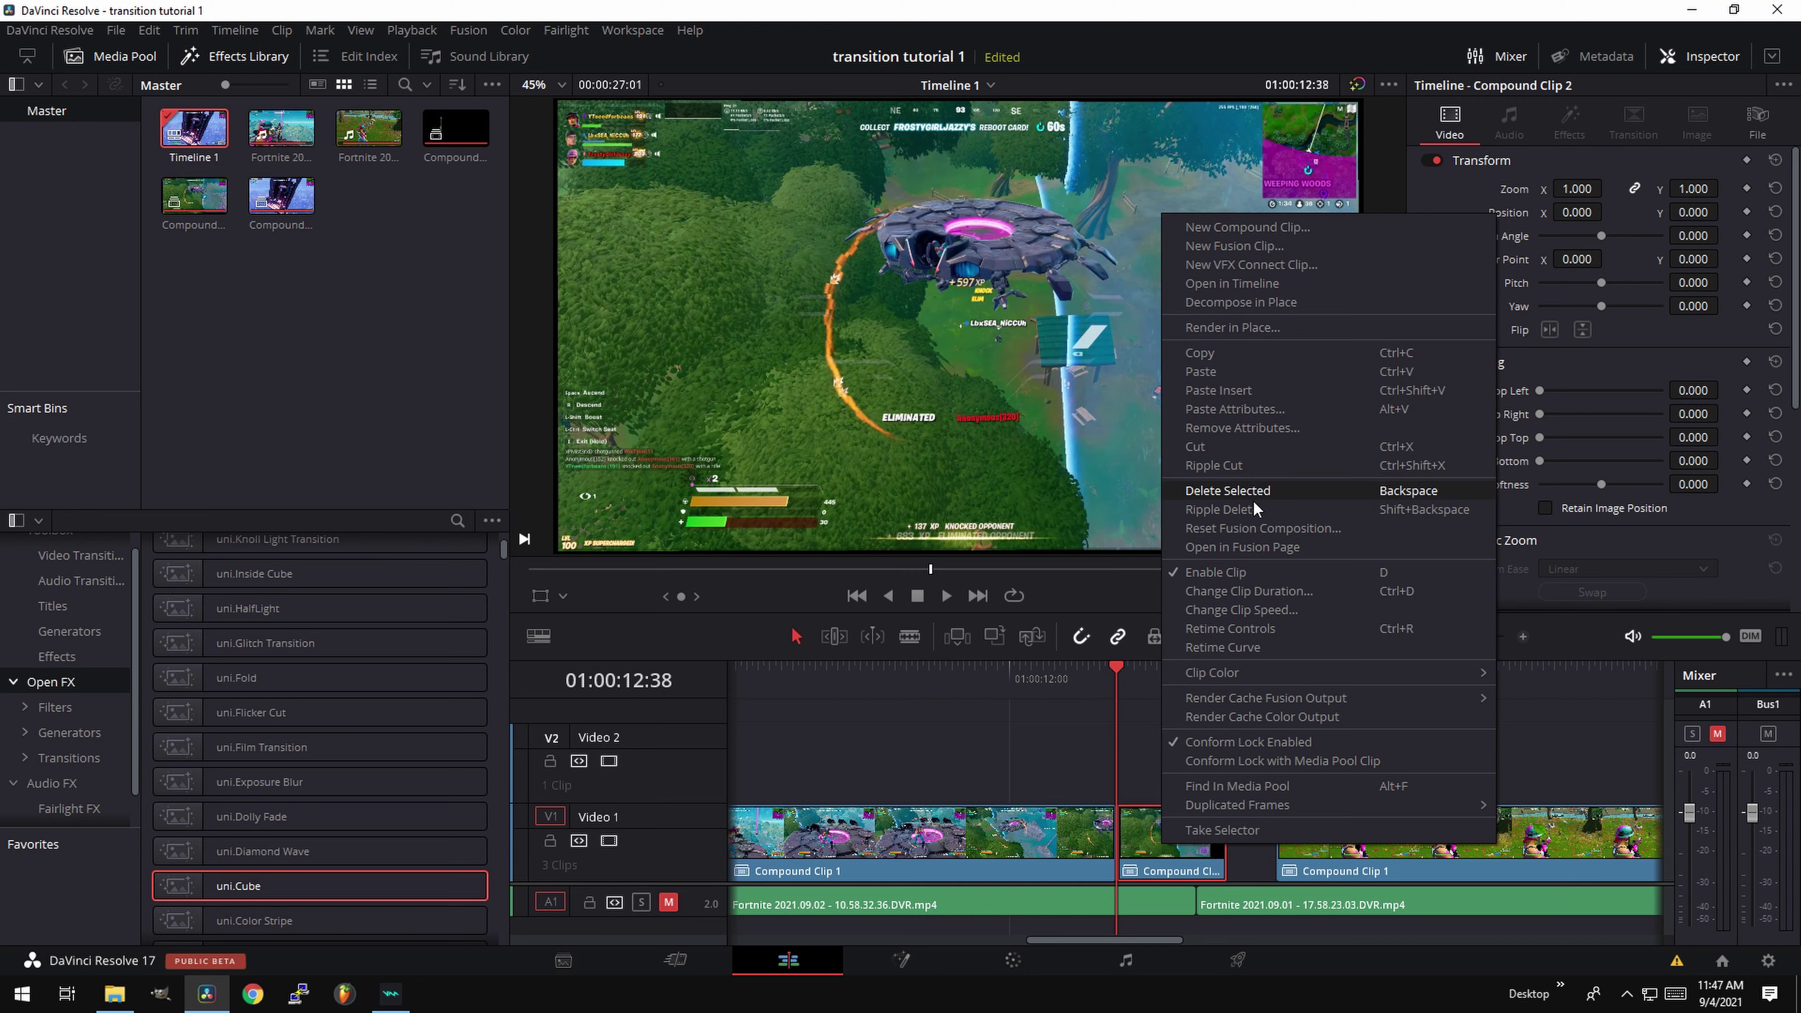
click(1258, 547)
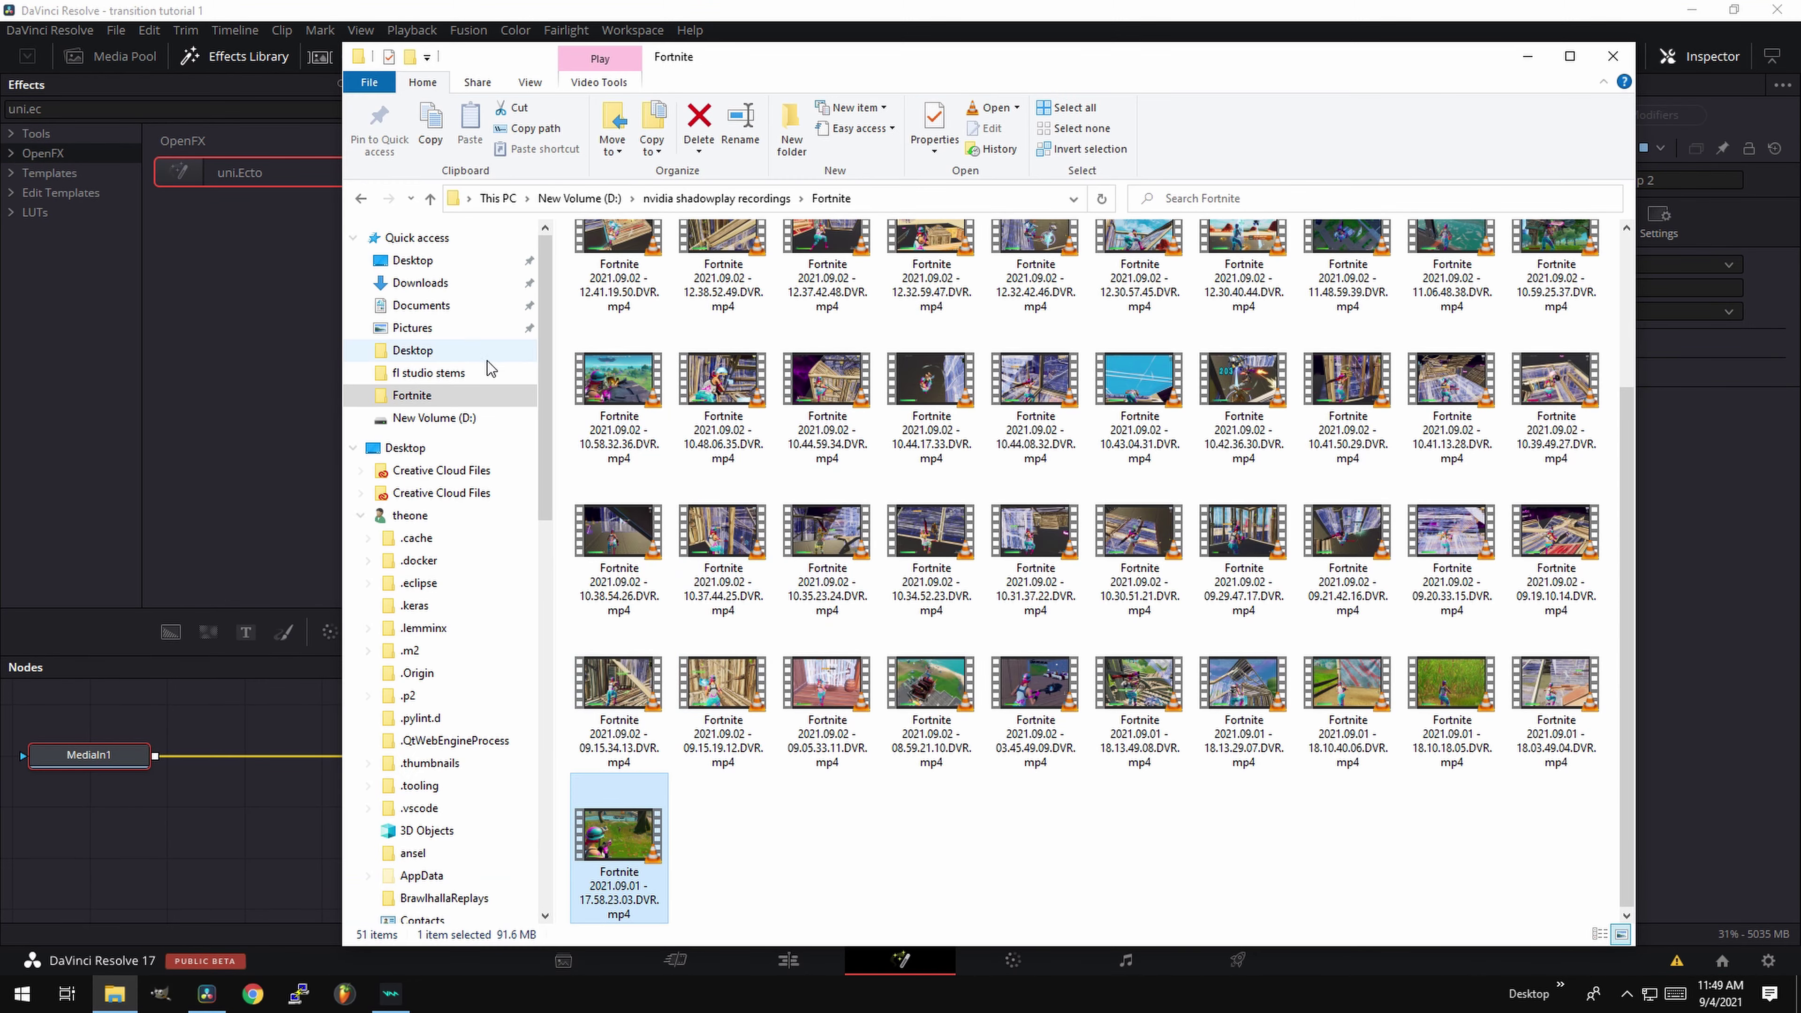
Add the nfb-transition-electric.setting preset from the Desktop folder in File Explorer to the Fusion node graph.
click(472, 259)
drag(622, 70, 1174, 108)
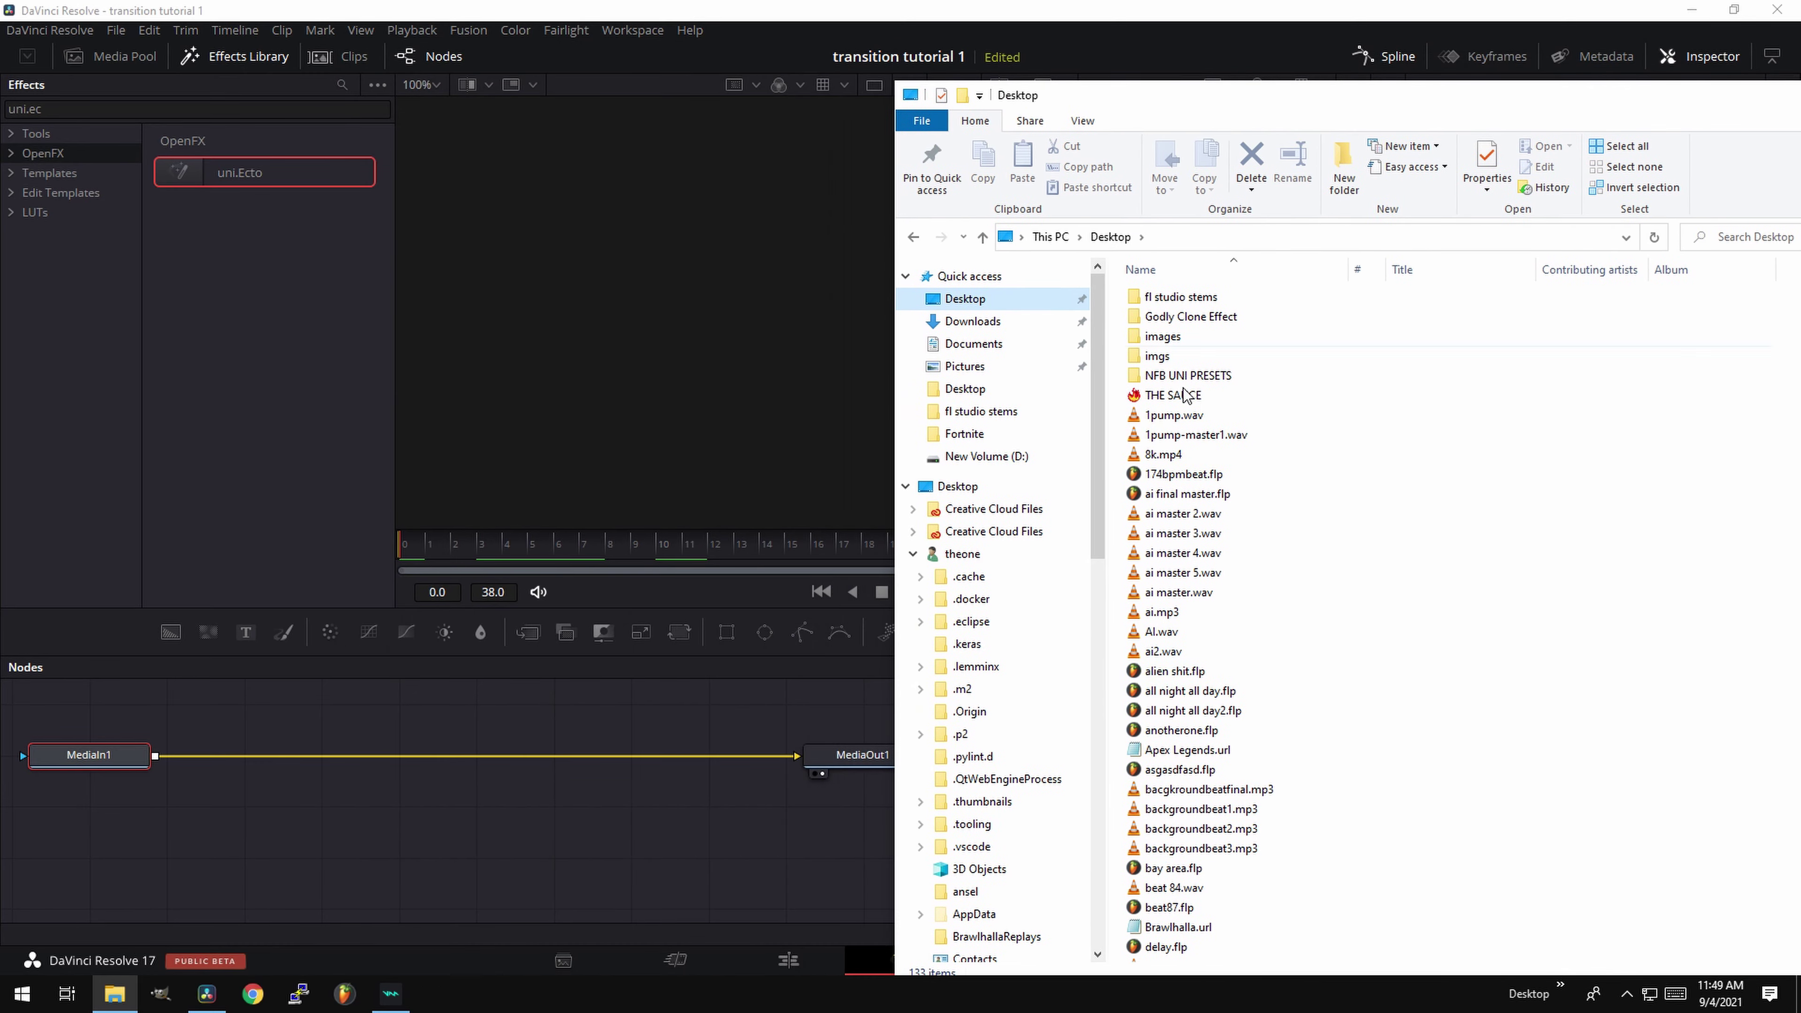
scroll(1205, 638, down, 20)
scroll(1246, 679, up, 15)
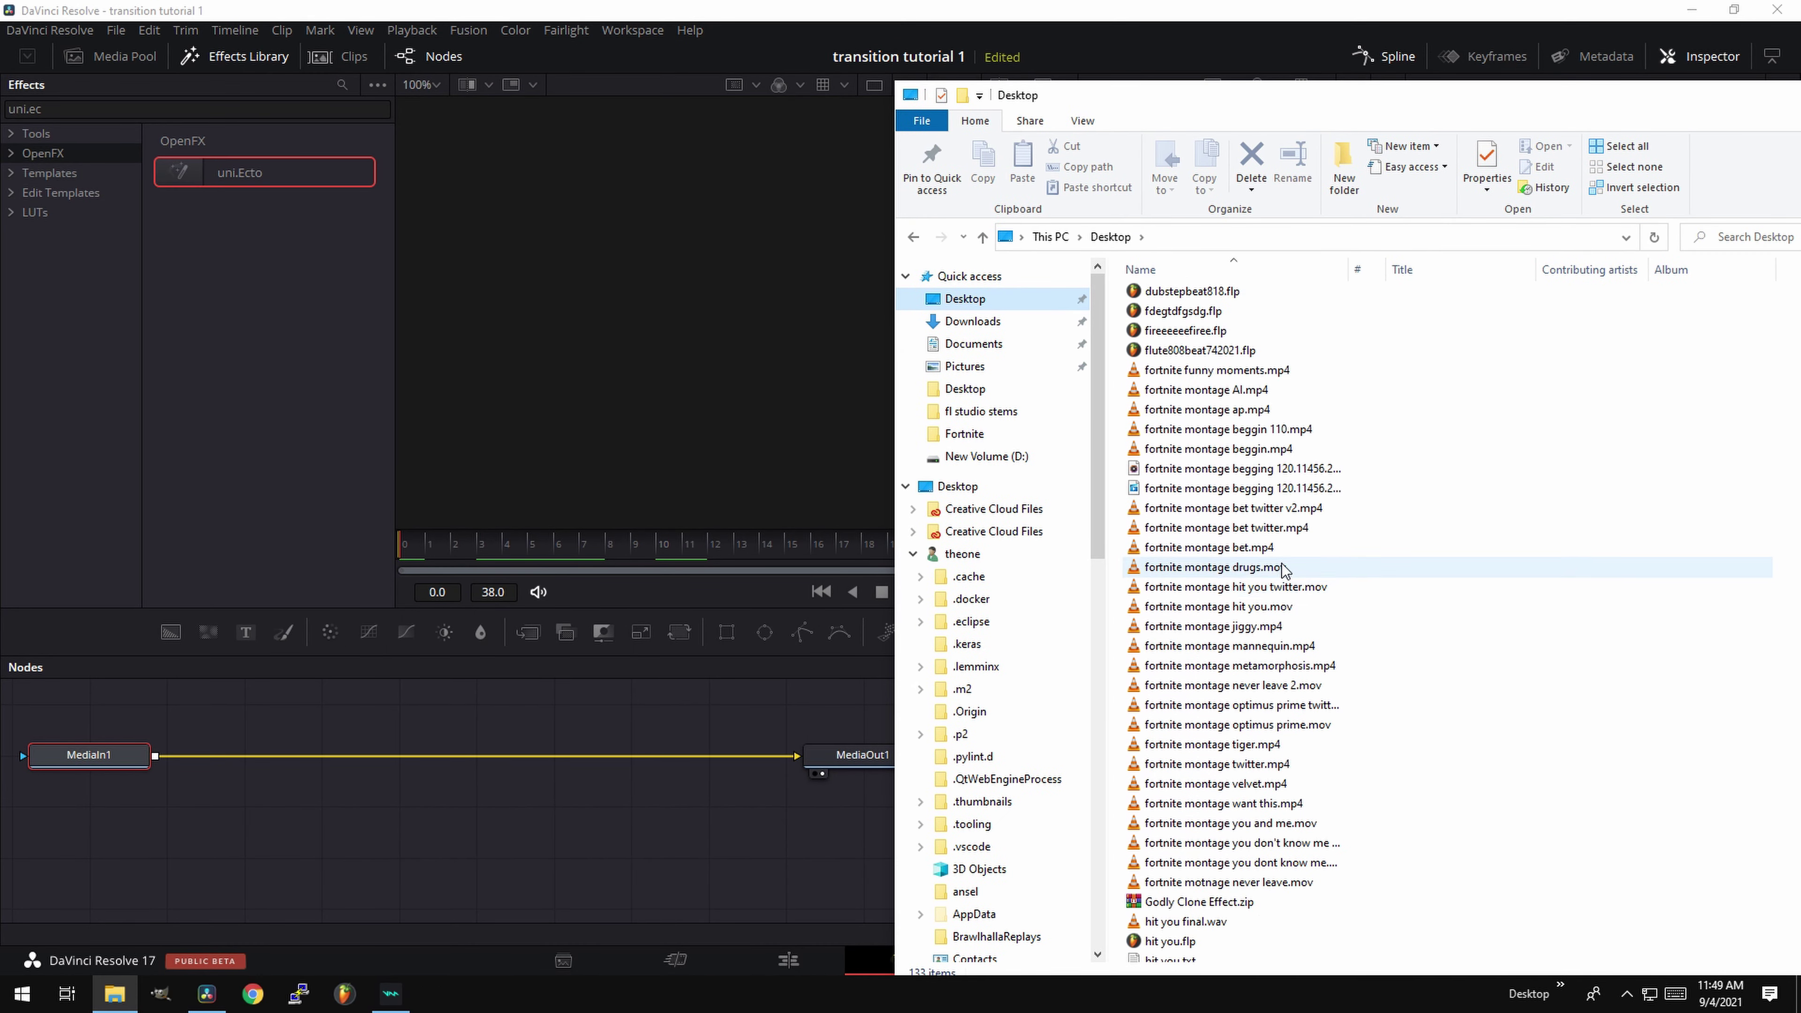
scroll(1292, 520, down, 9)
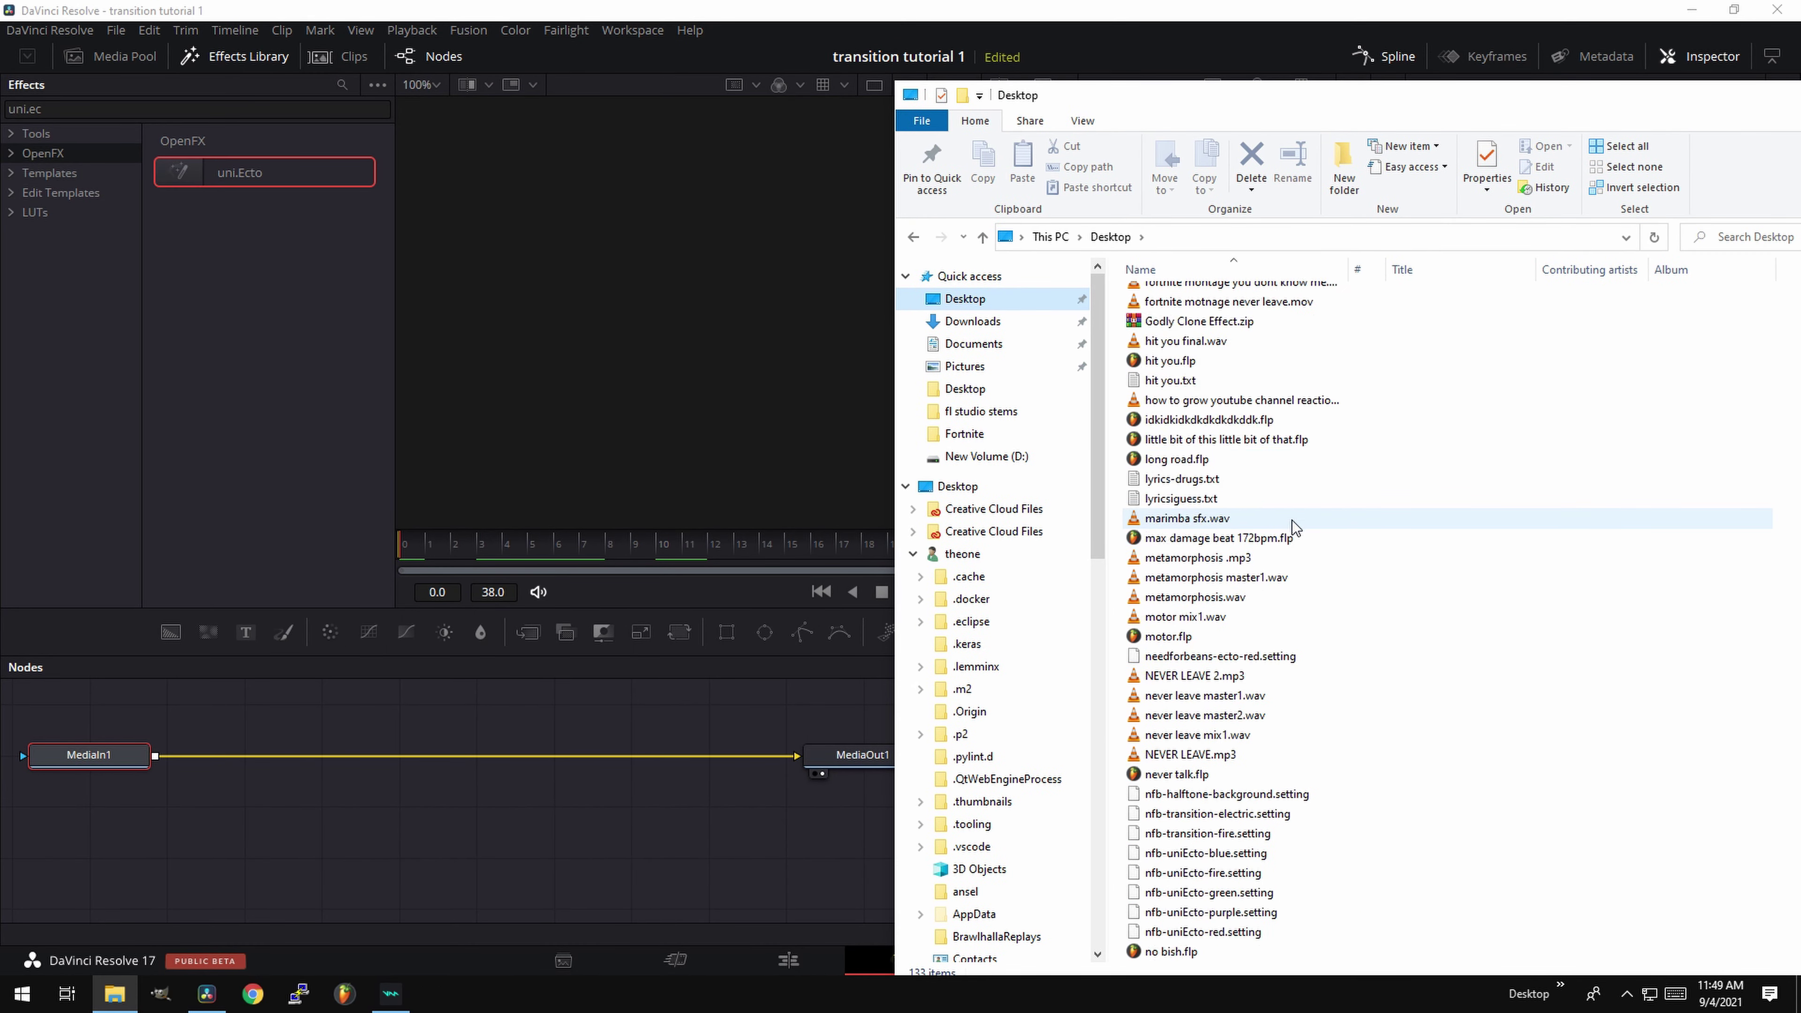
click(1220, 697)
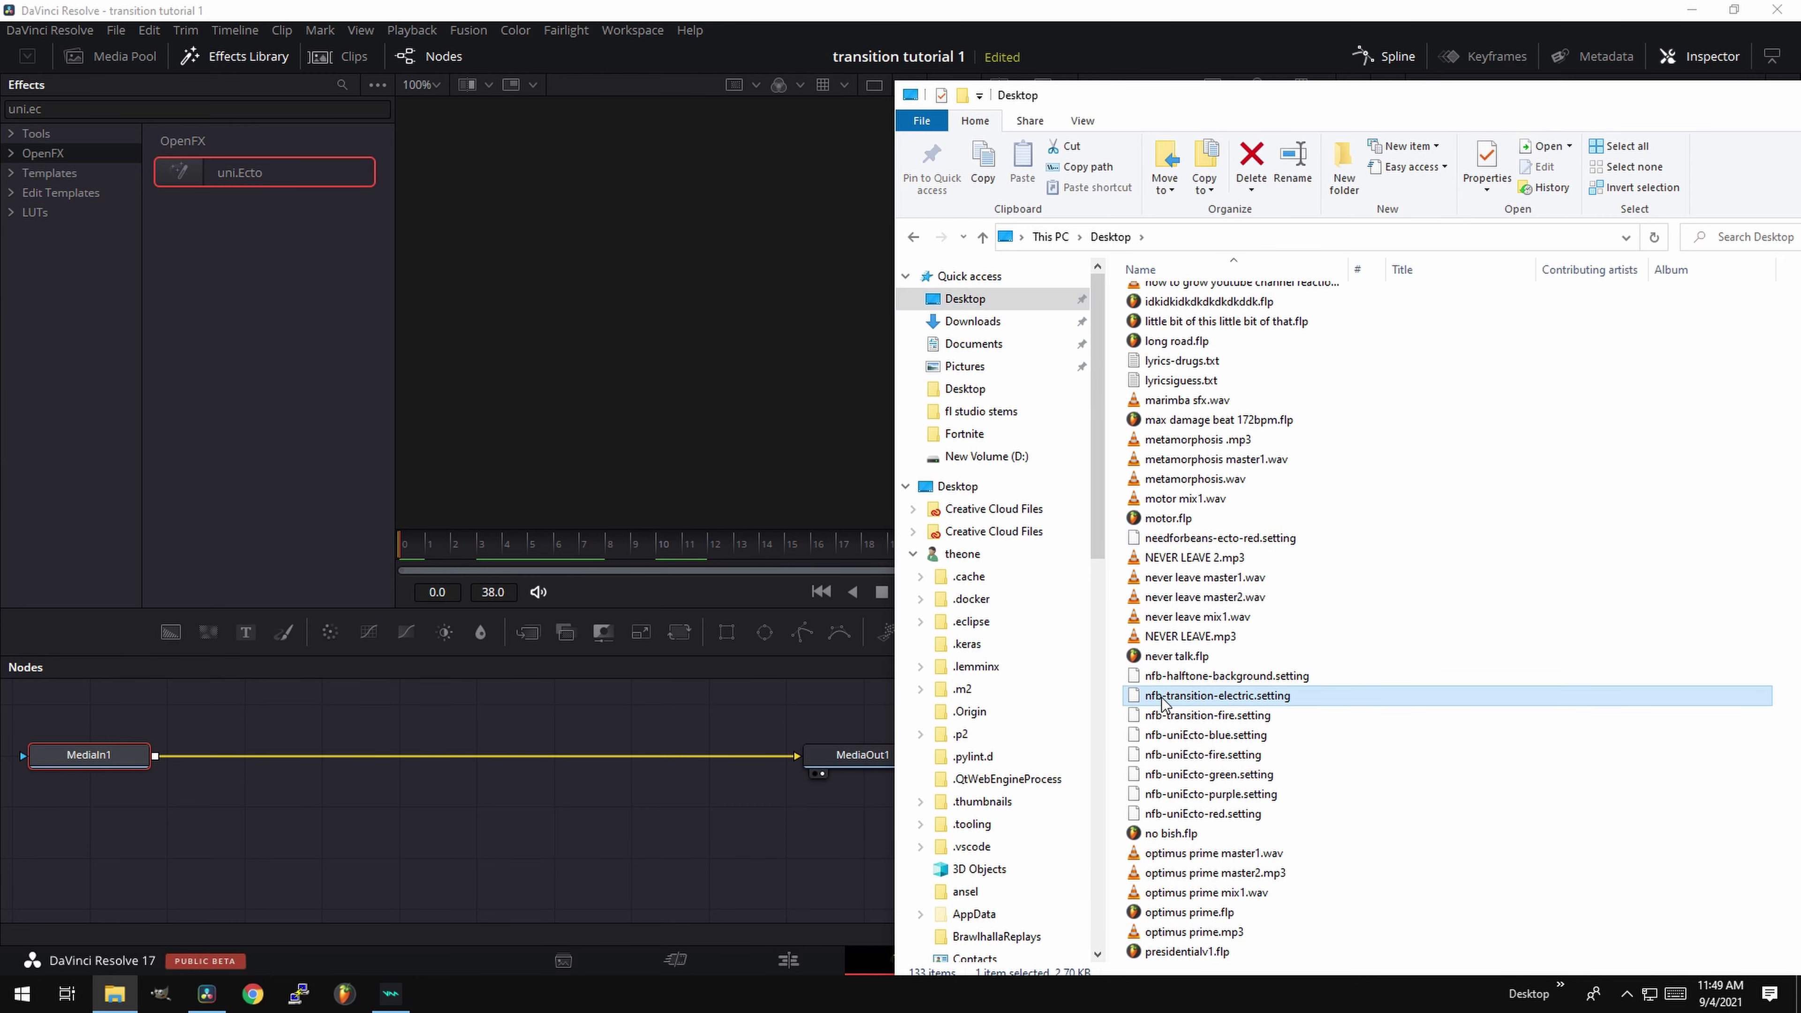
drag(1234, 702, 365, 756)
click(383, 807)
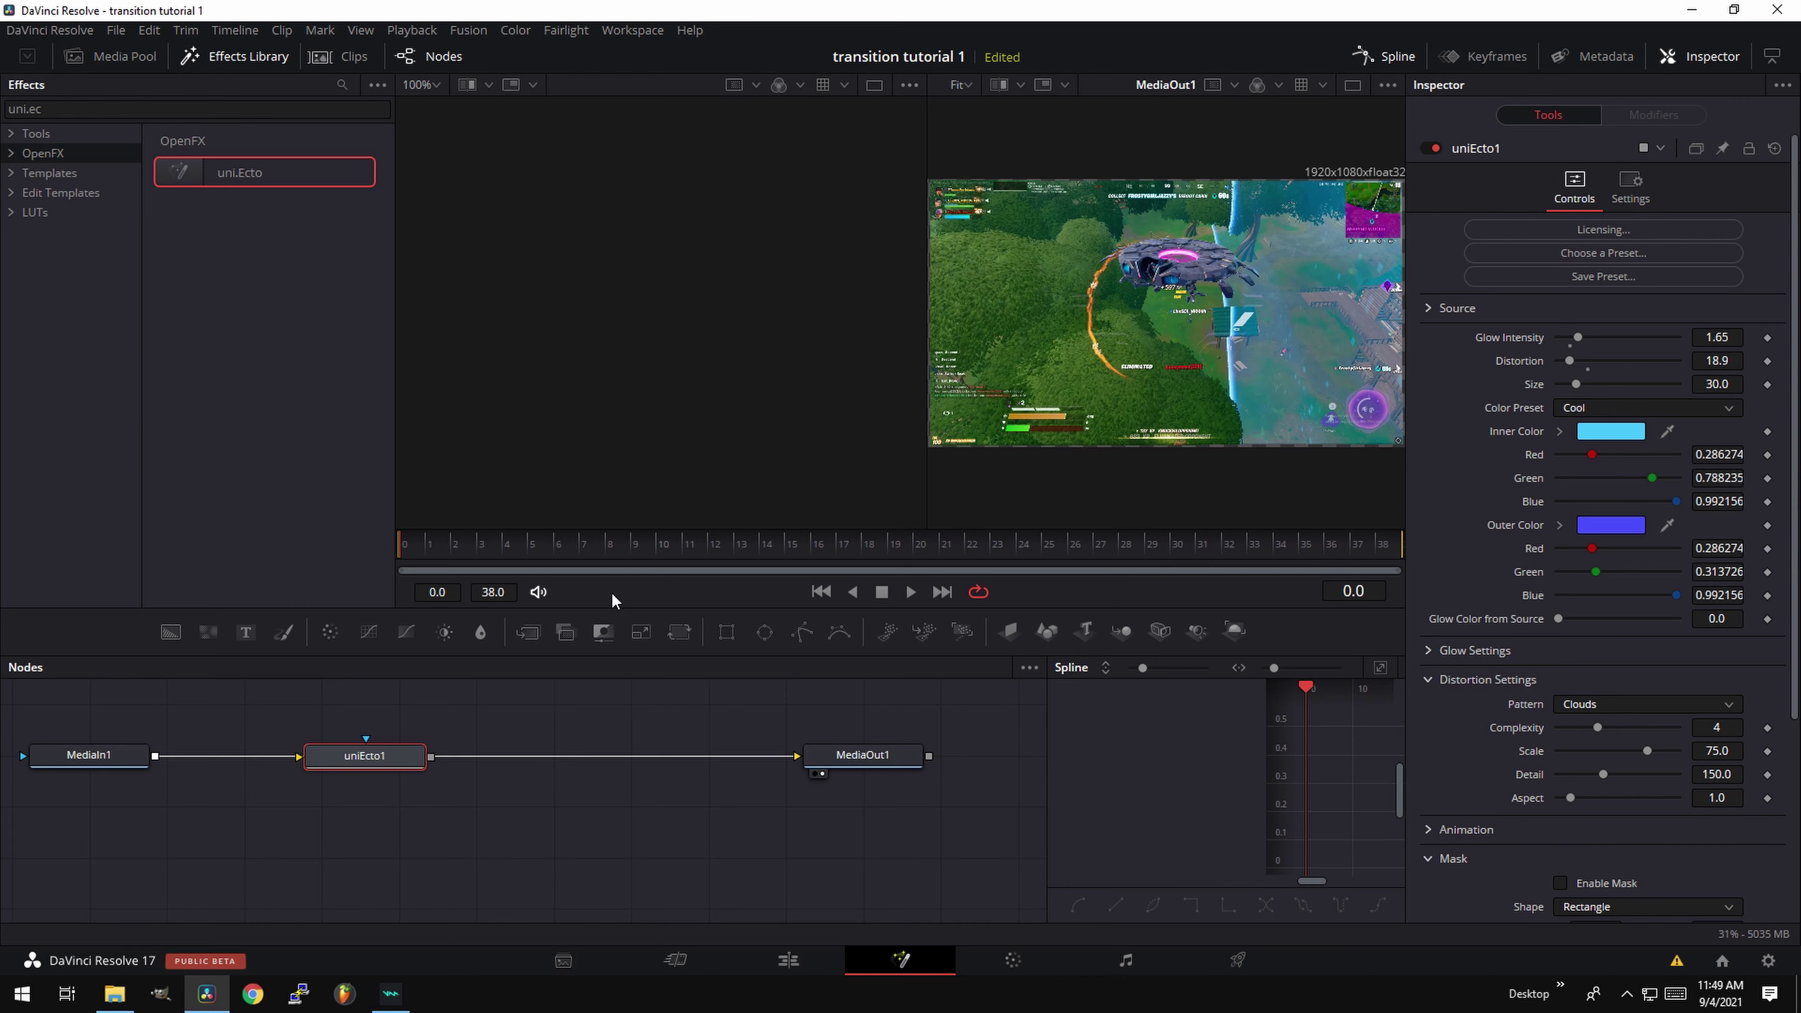
Place the electric uniEcto node below the chain, wire it between MediaIn1 and MediaOut1, and return to the Edit page.
drag(428, 543, 481, 544)
drag(380, 764, 442, 807)
drag(788, 756, 472, 798)
drag(154, 756, 361, 802)
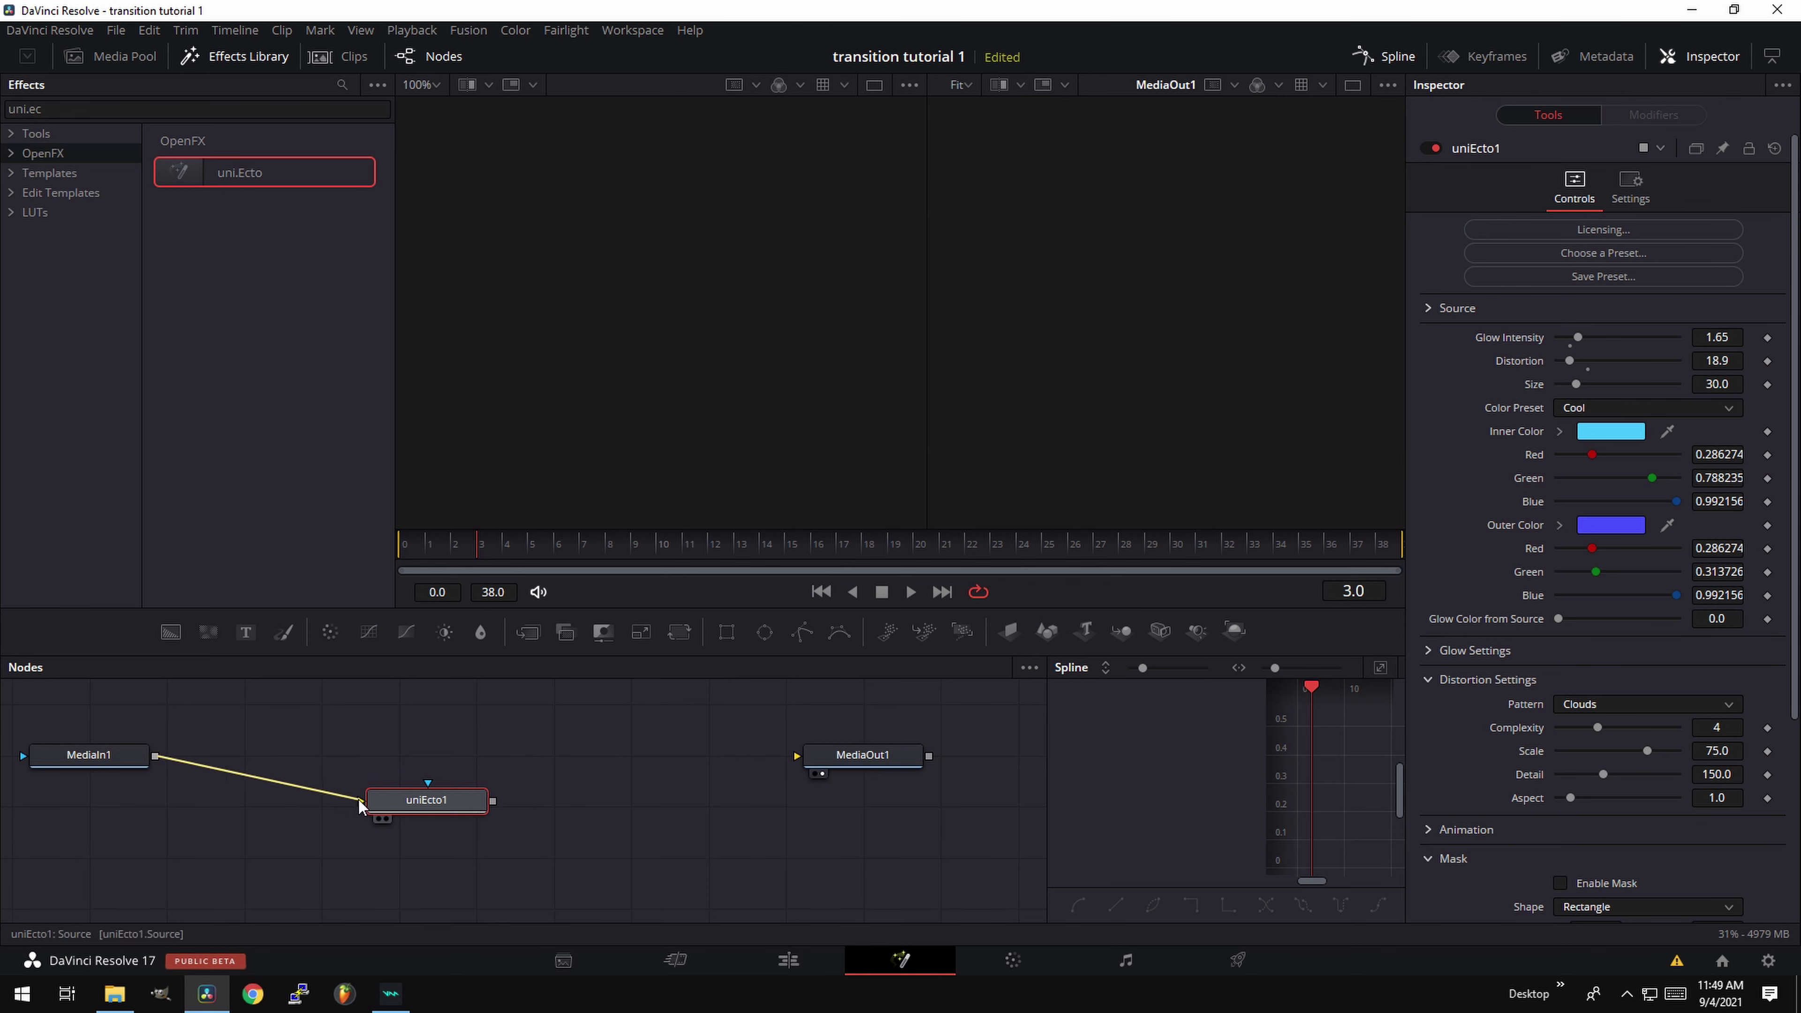
drag(493, 801, 796, 756)
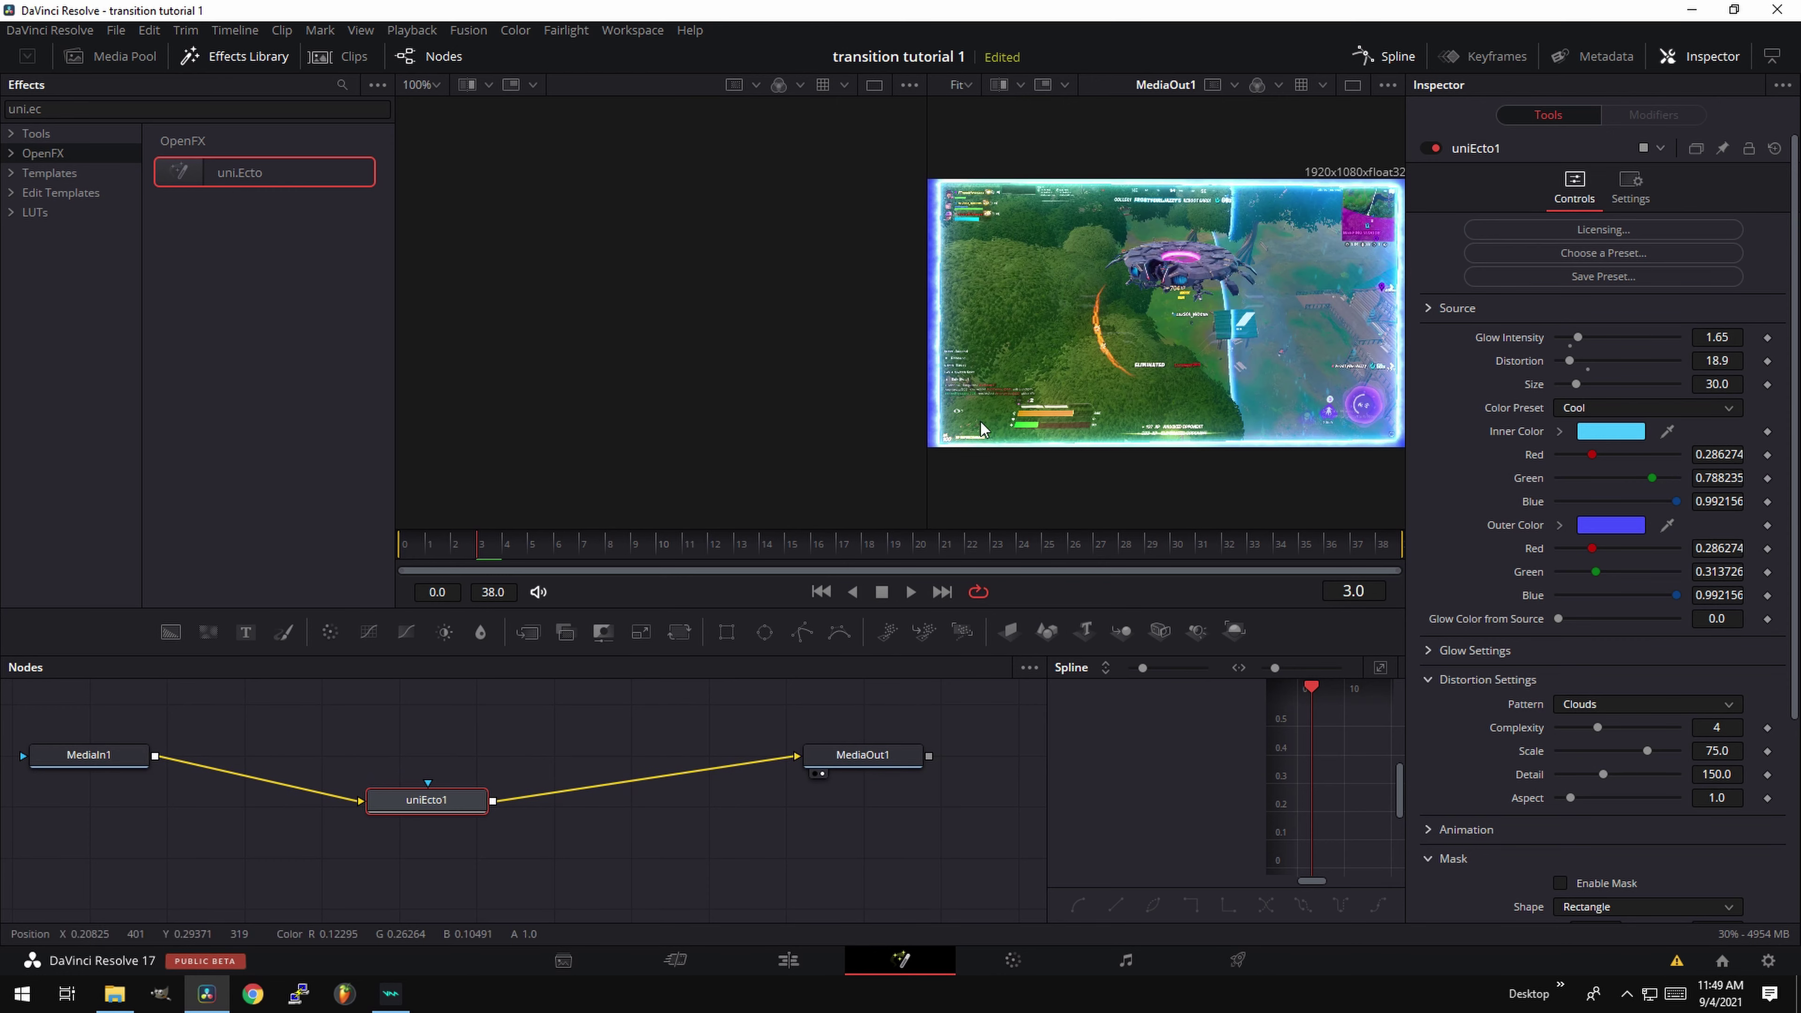
drag(478, 547, 708, 560)
click(788, 960)
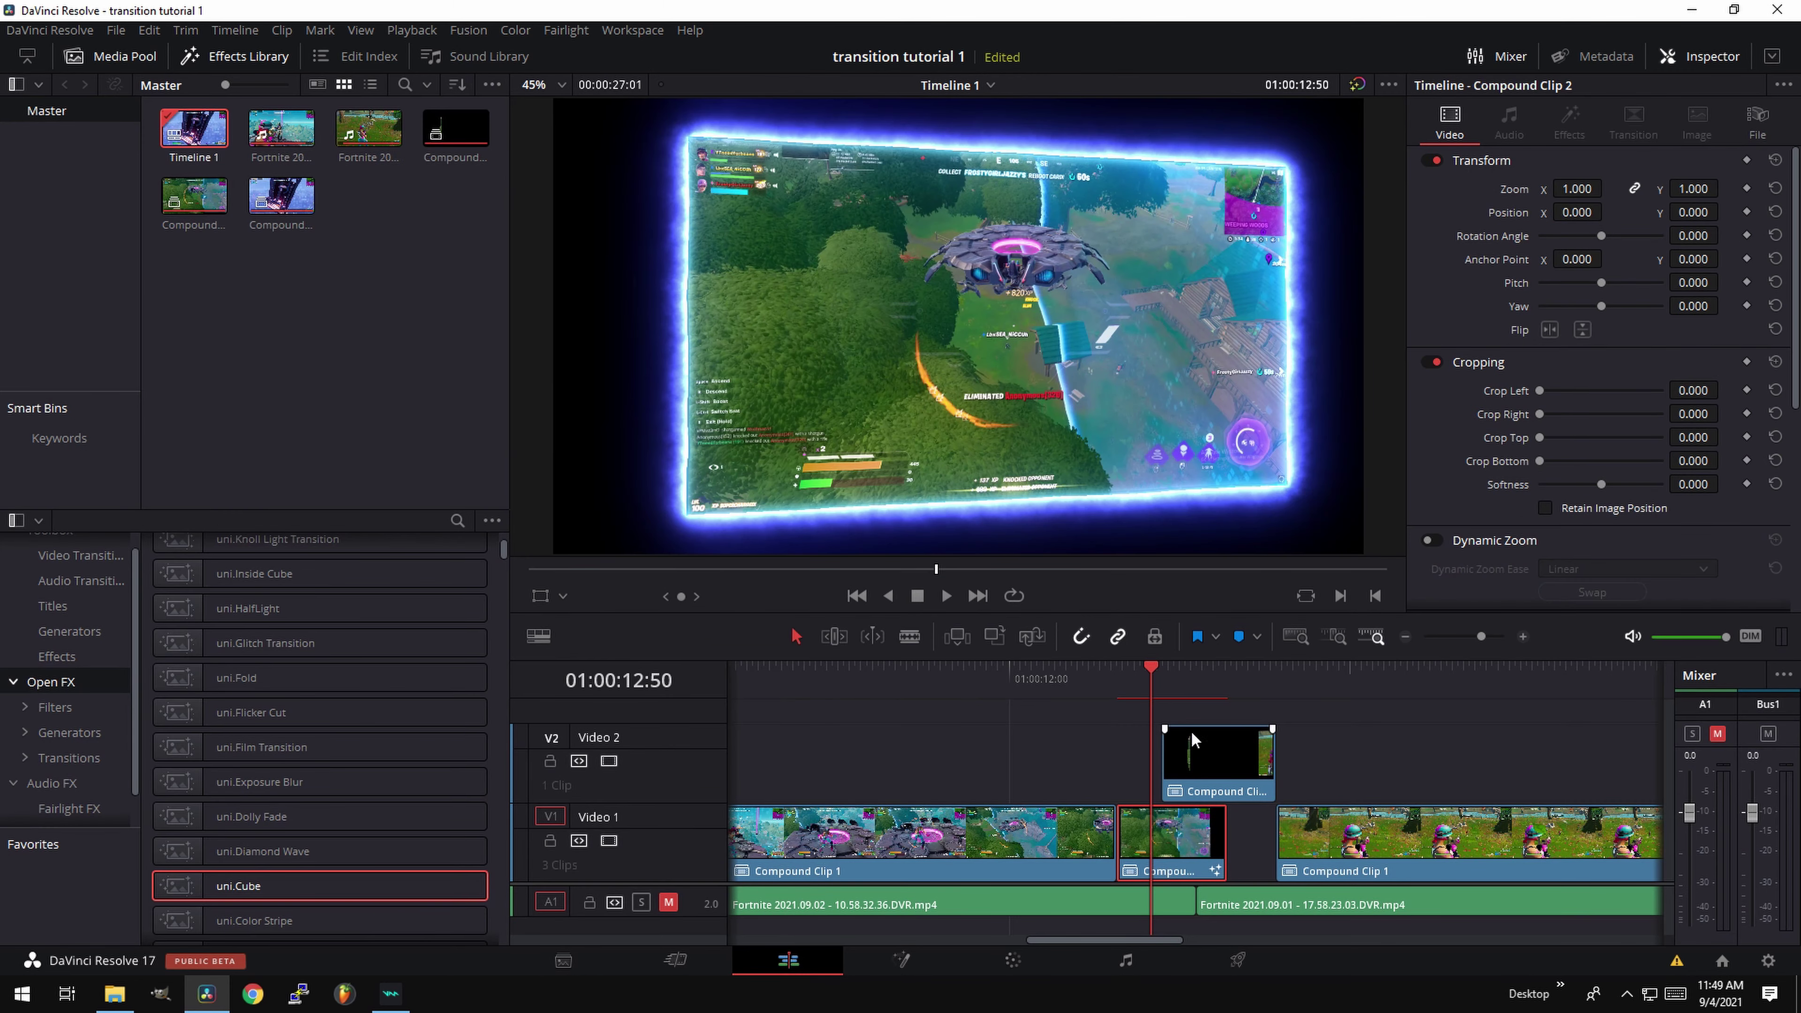
Open the Video 2 cube compound clip in the Fusion page with the playhead at 01:00:13:06.
click(1209, 771)
click(1196, 667)
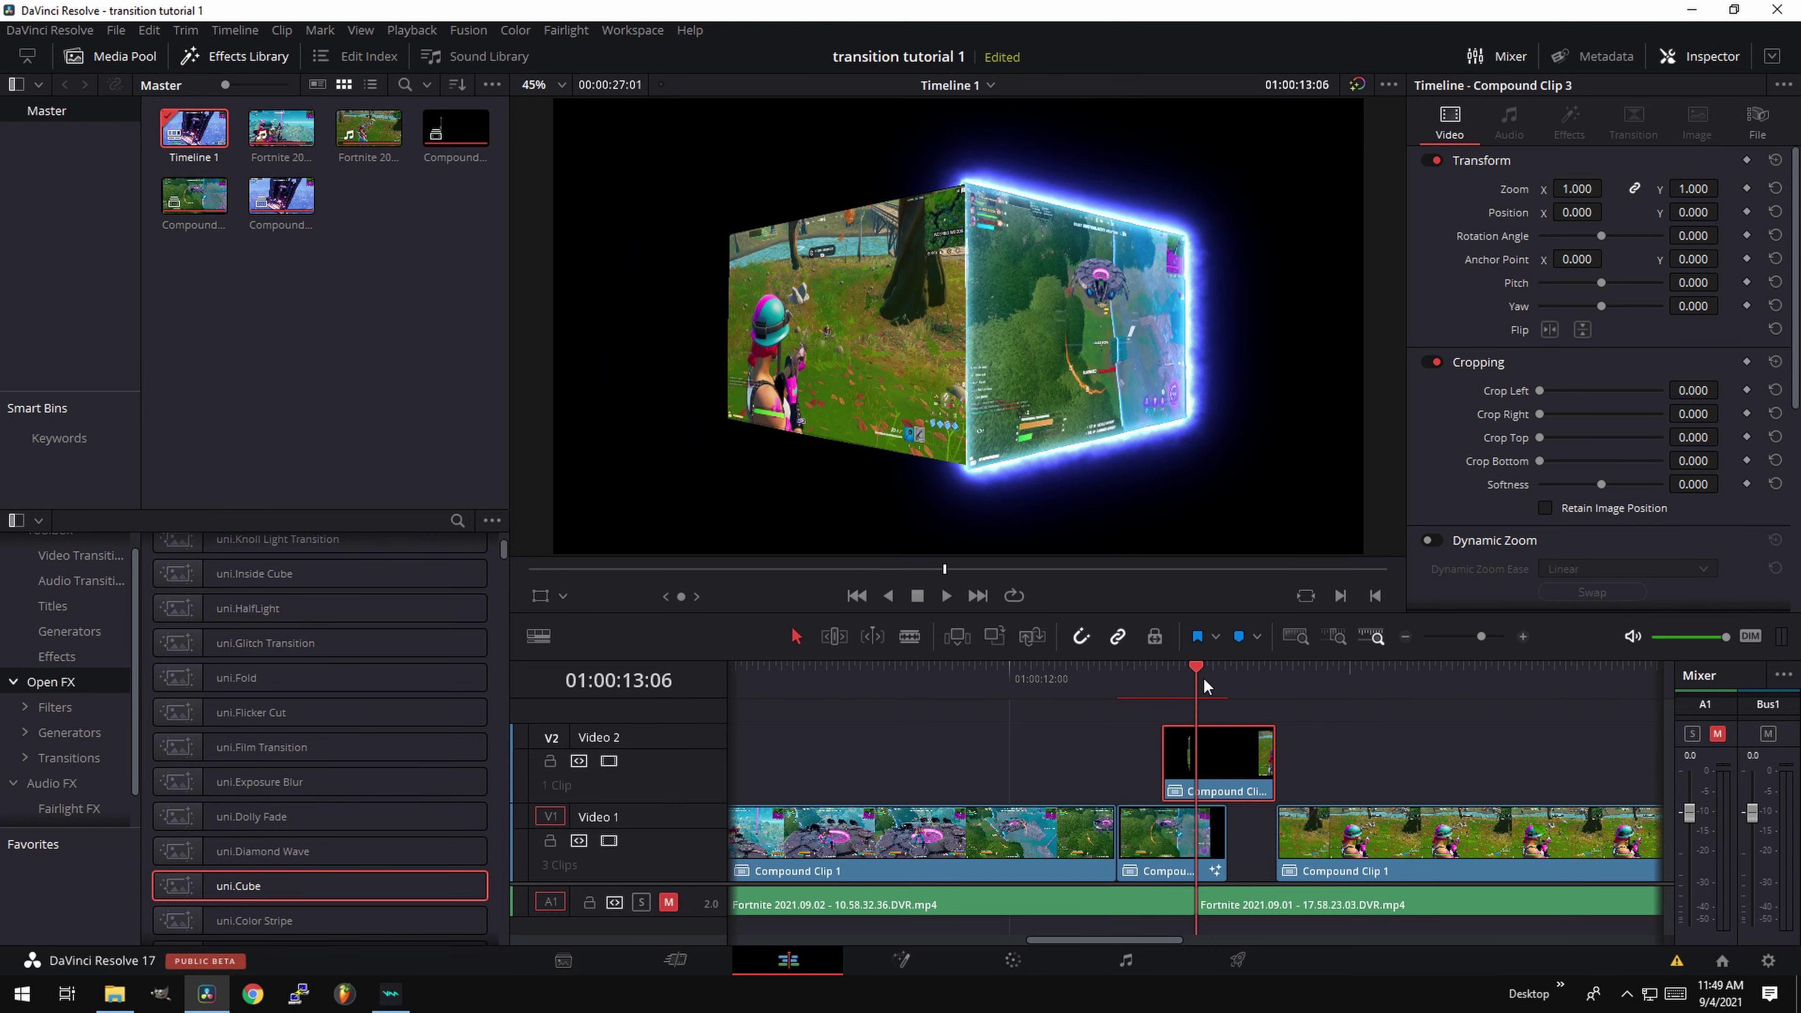
mouse_move(1205, 677)
mouse_down()
mouse_move(1167, 670)
mouse_move(1196, 670)
mouse_up()
right_click(1219, 748)
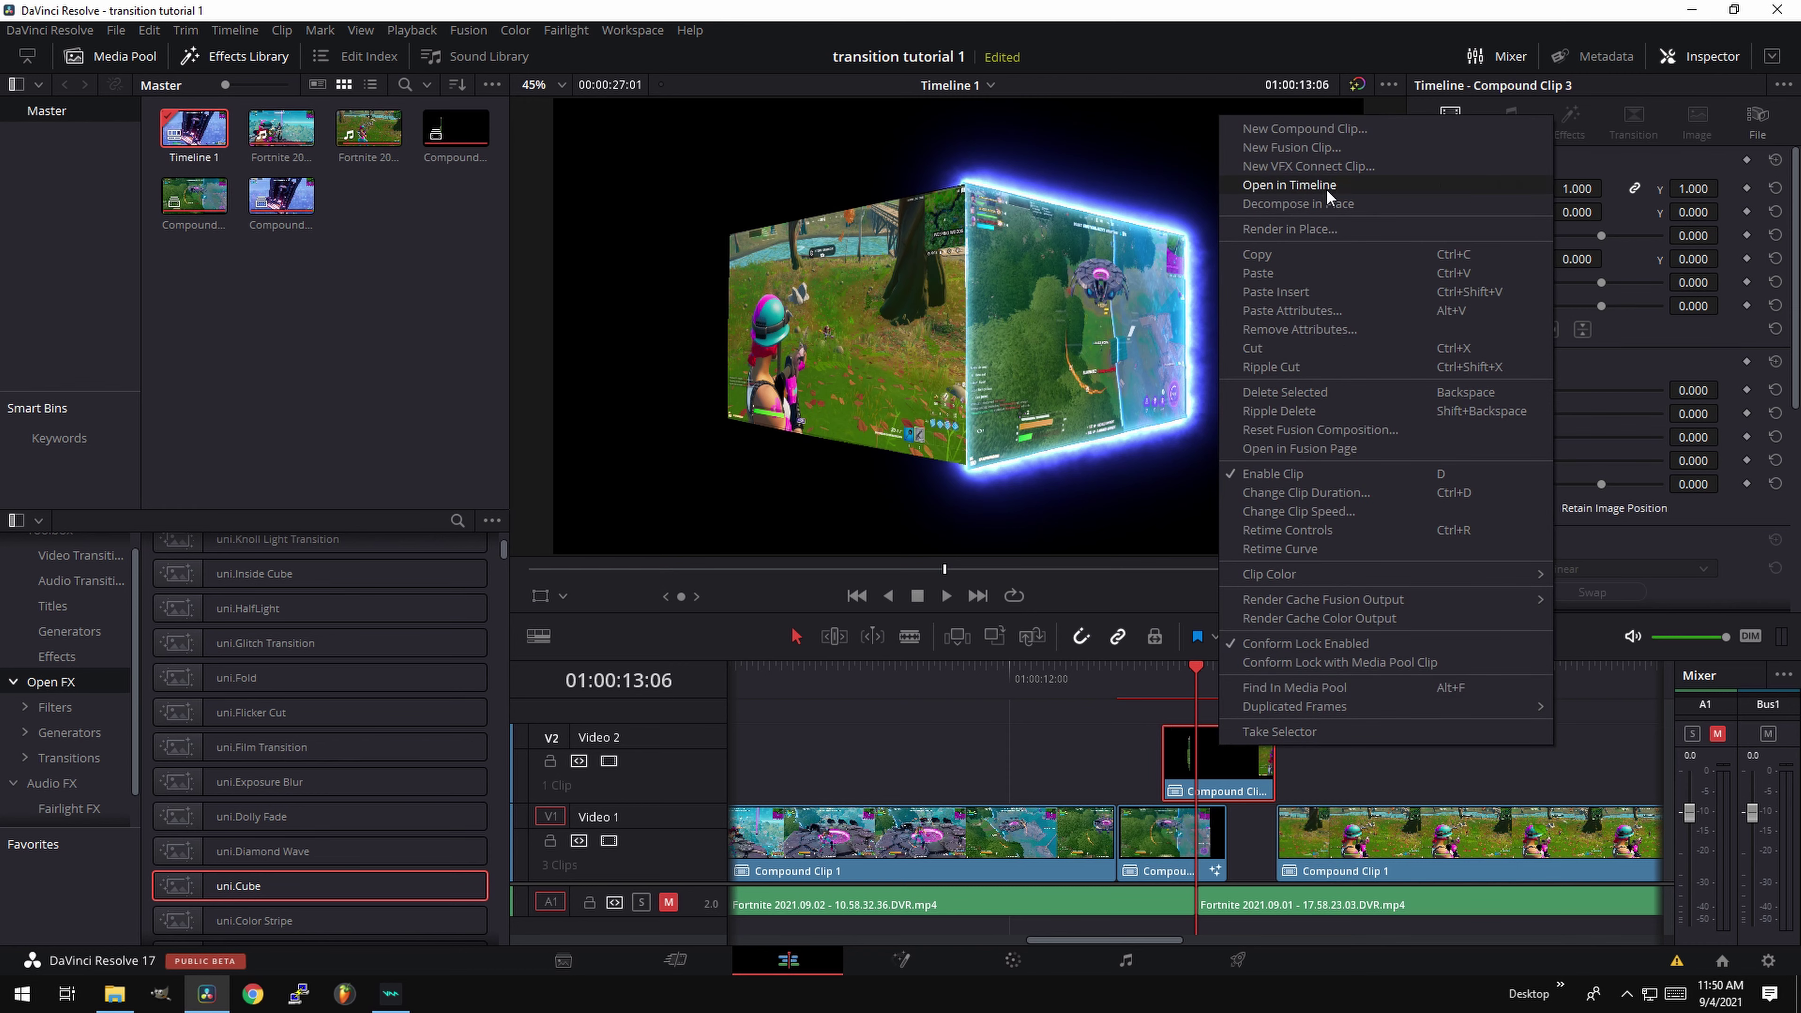
click(1333, 449)
Add the nfb-transition-fire.setting preset from the Desktop folder in File Explorer to this clip's node graph.
click(114, 993)
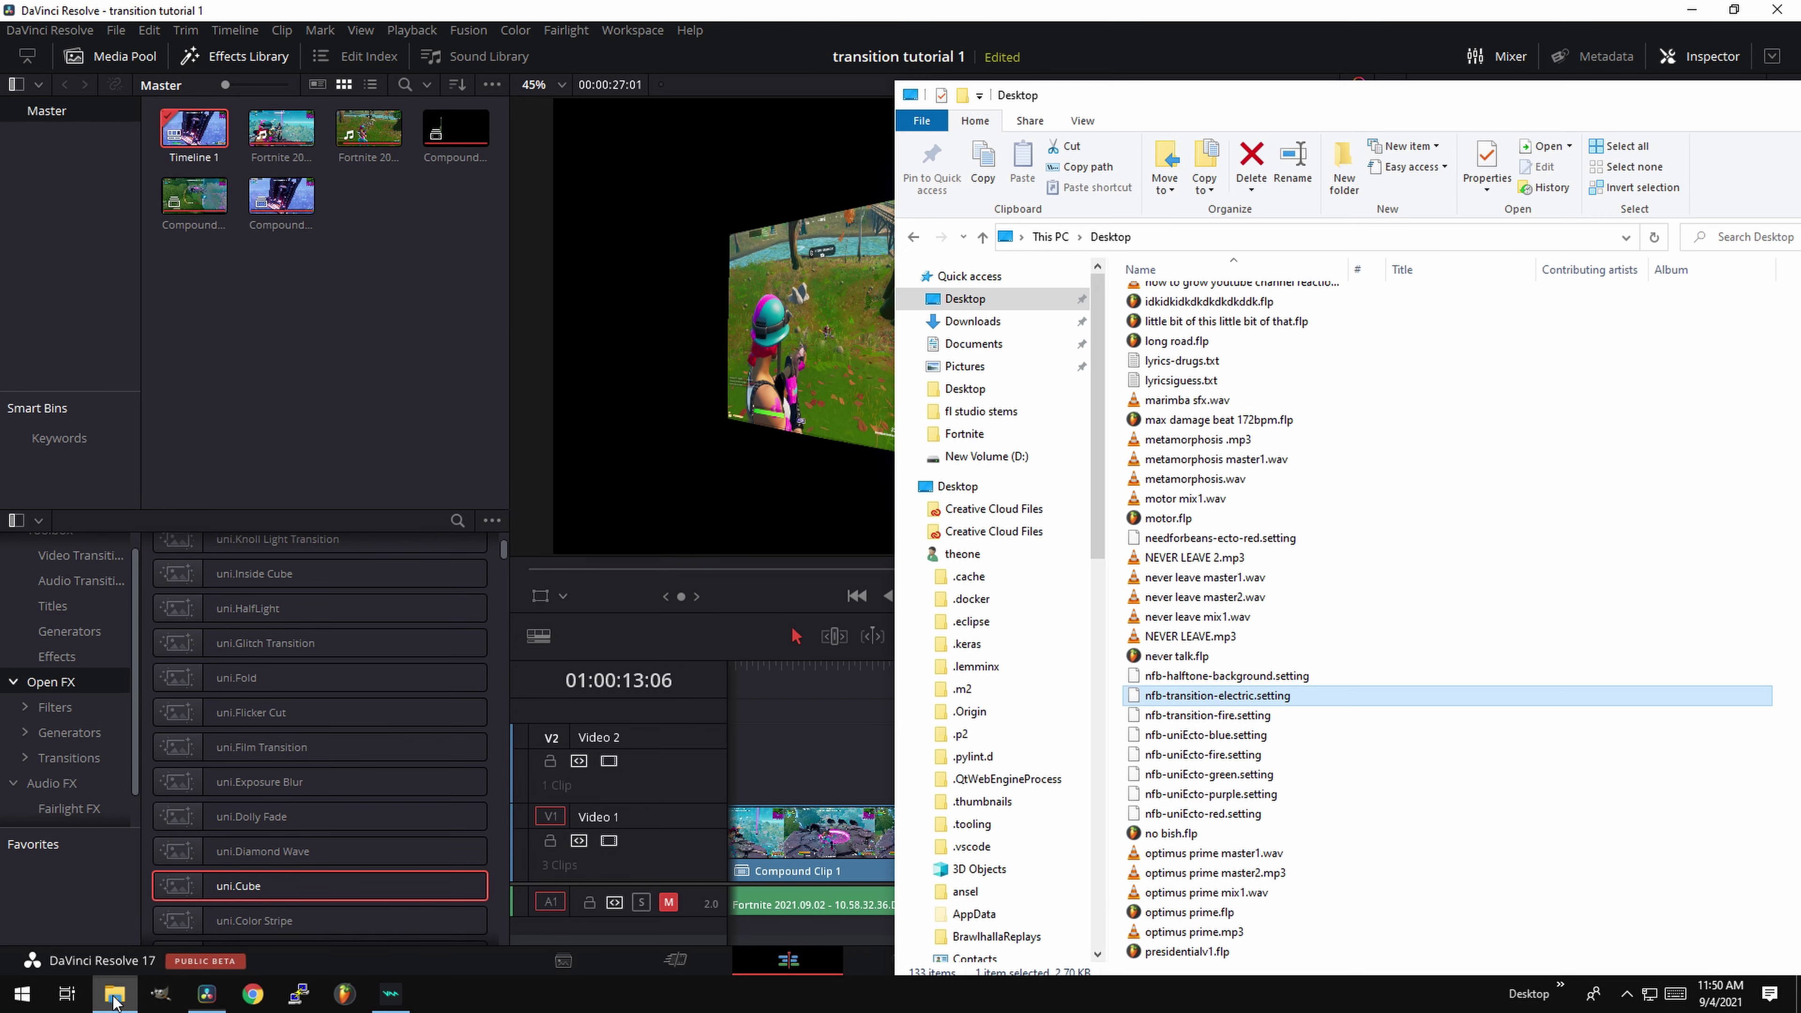
drag(1204, 720, 563, 829)
click(385, 786)
Wire the fire uniEcto node between MediaIn1 and MediaOut1 and return to the Edit page.
drag(793, 756, 500, 827)
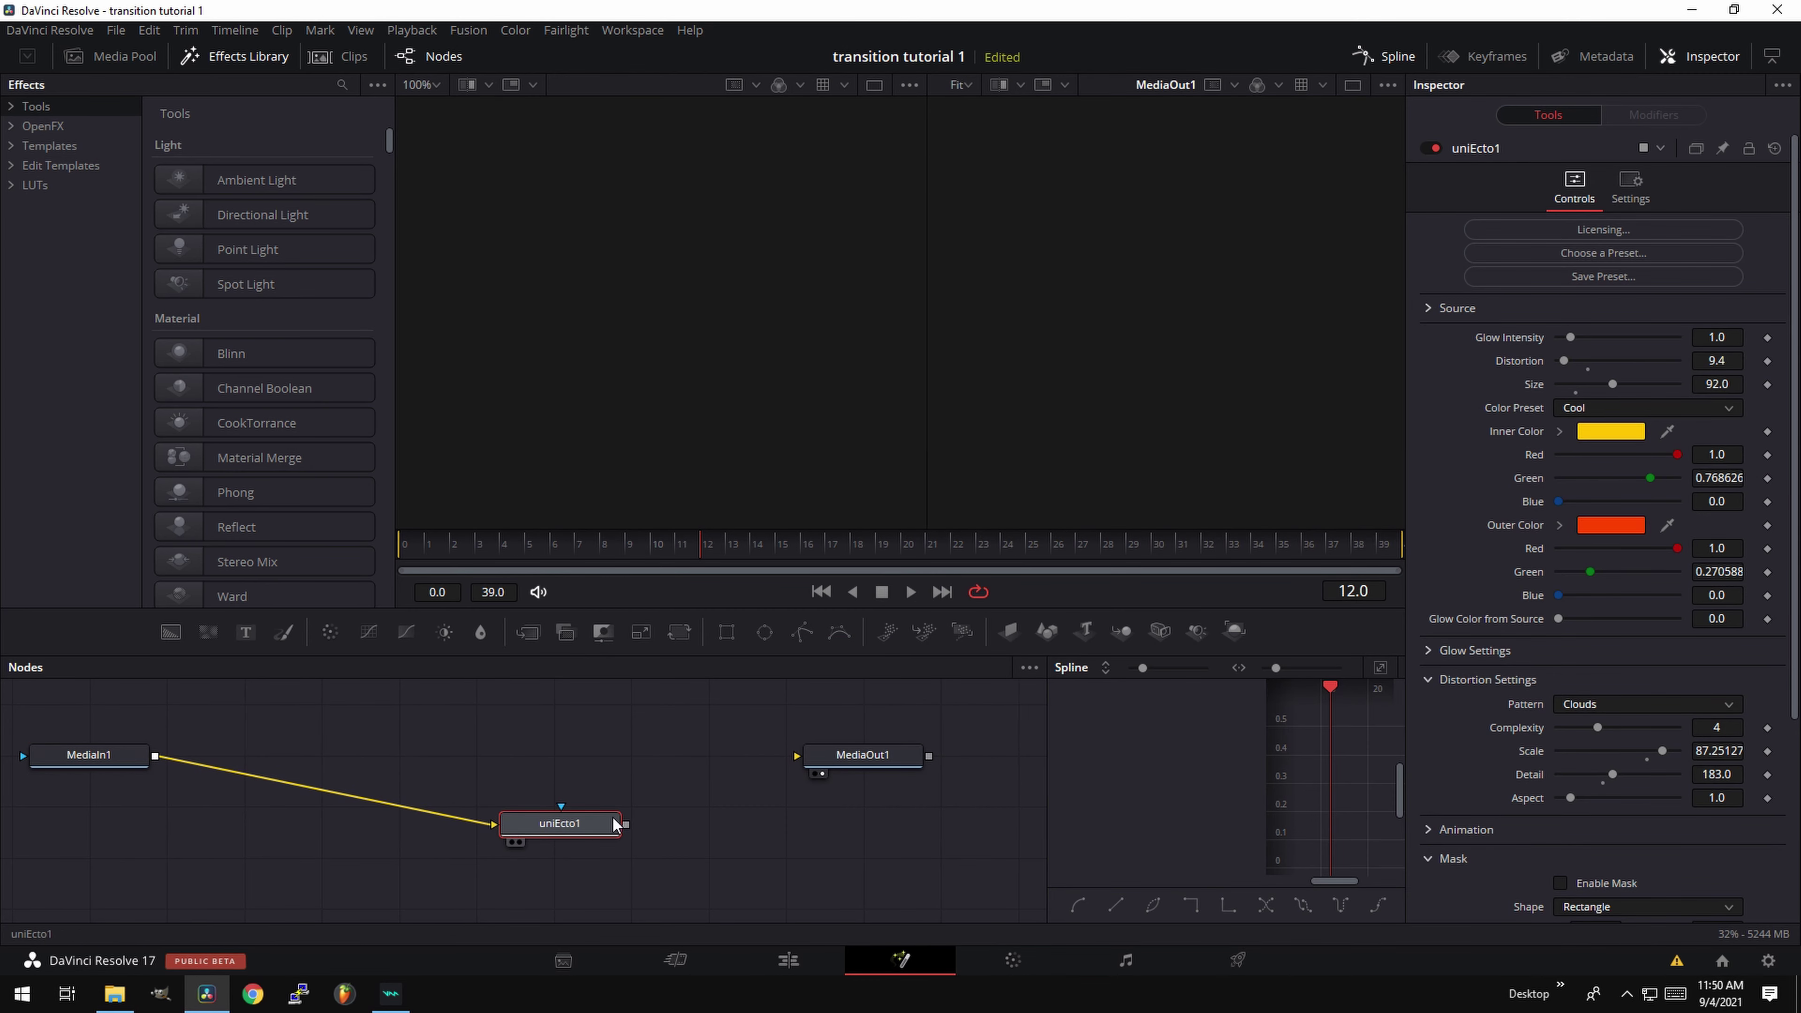
drag(625, 824, 793, 757)
drag(626, 825, 796, 756)
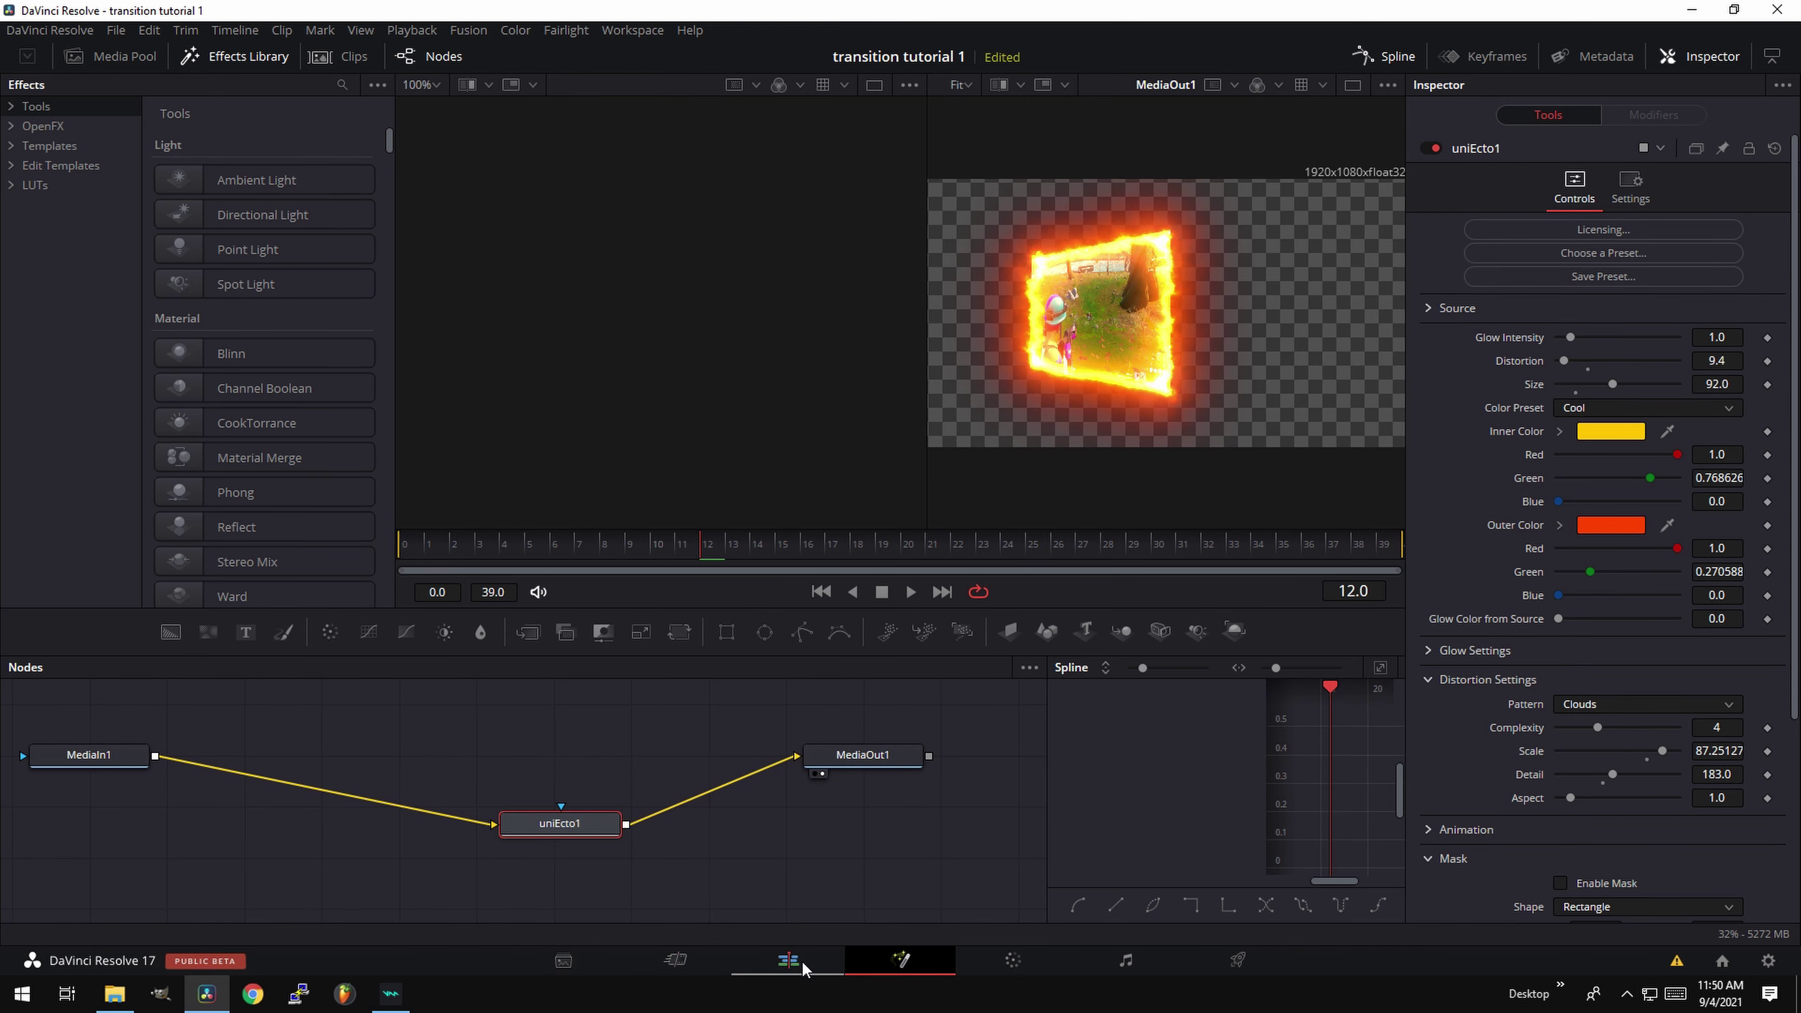
click(788, 960)
Trim a few frames off the start of the Video 2 fire clip and check the frames around the new cut.
click(1135, 691)
mouse_move(1135, 692)
mouse_down()
mouse_move(1235, 679)
mouse_move(1152, 672)
mouse_up()
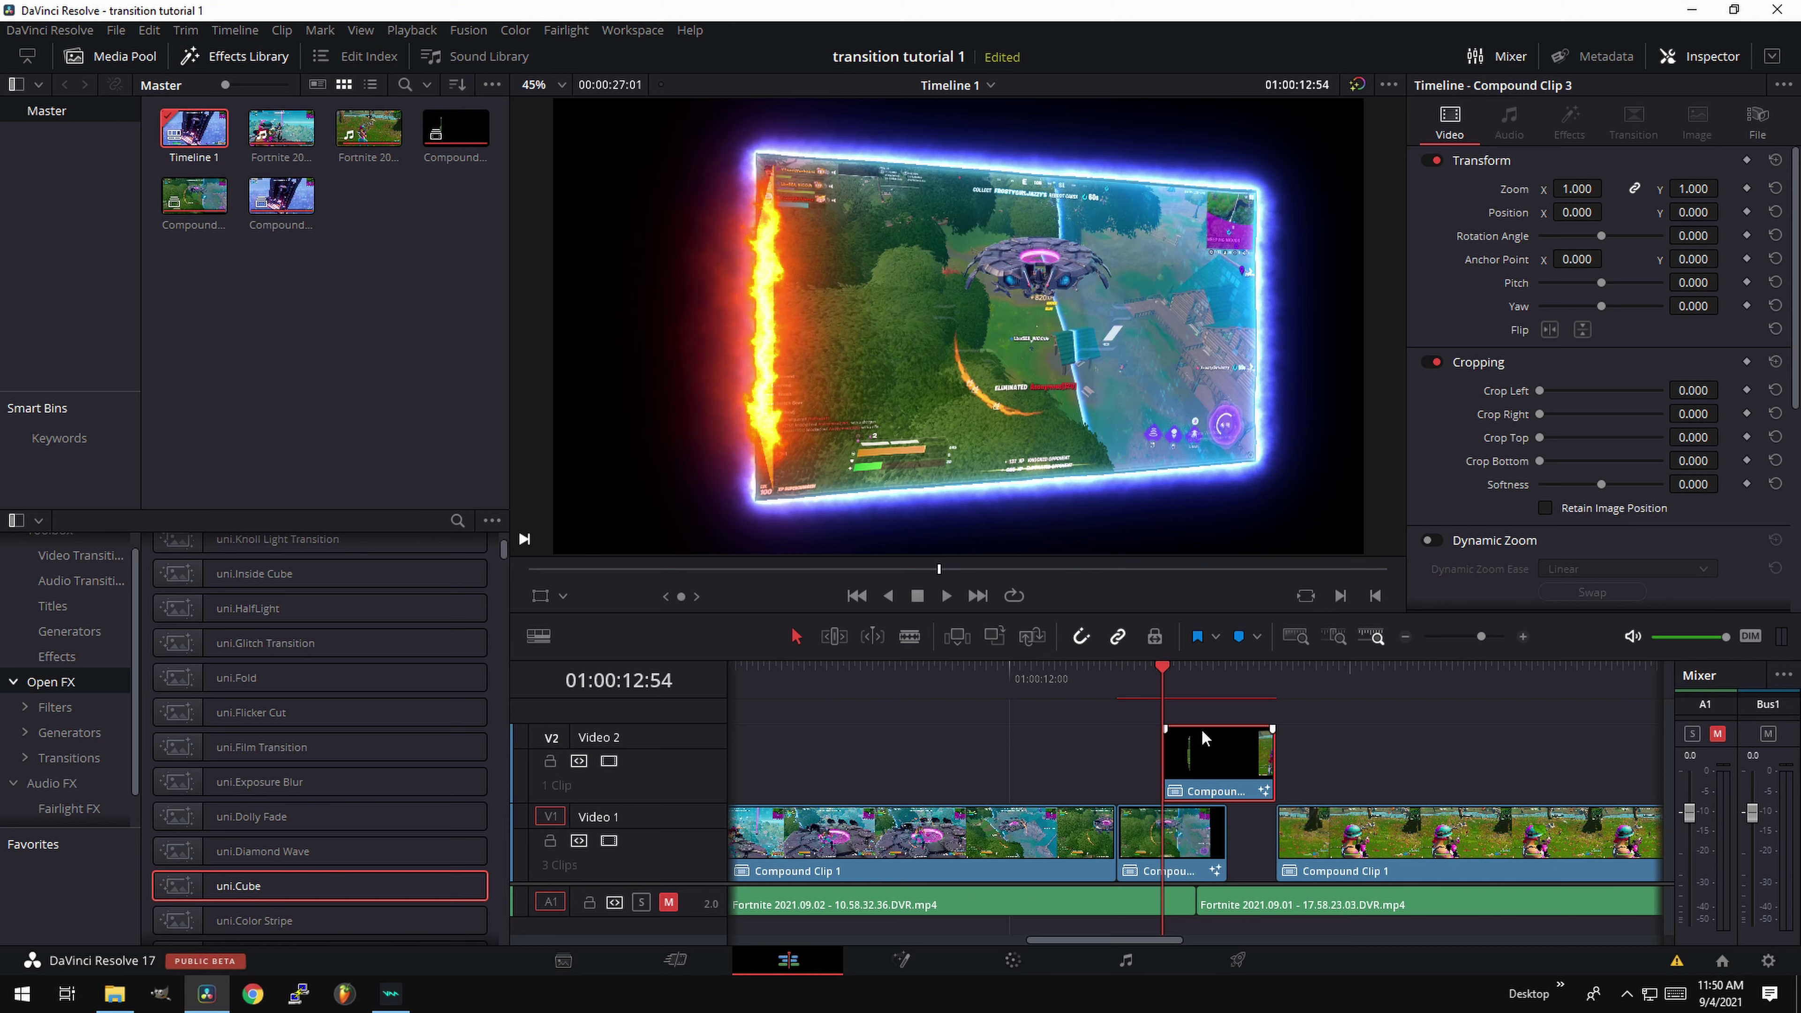
drag(1480, 642, 1487, 642)
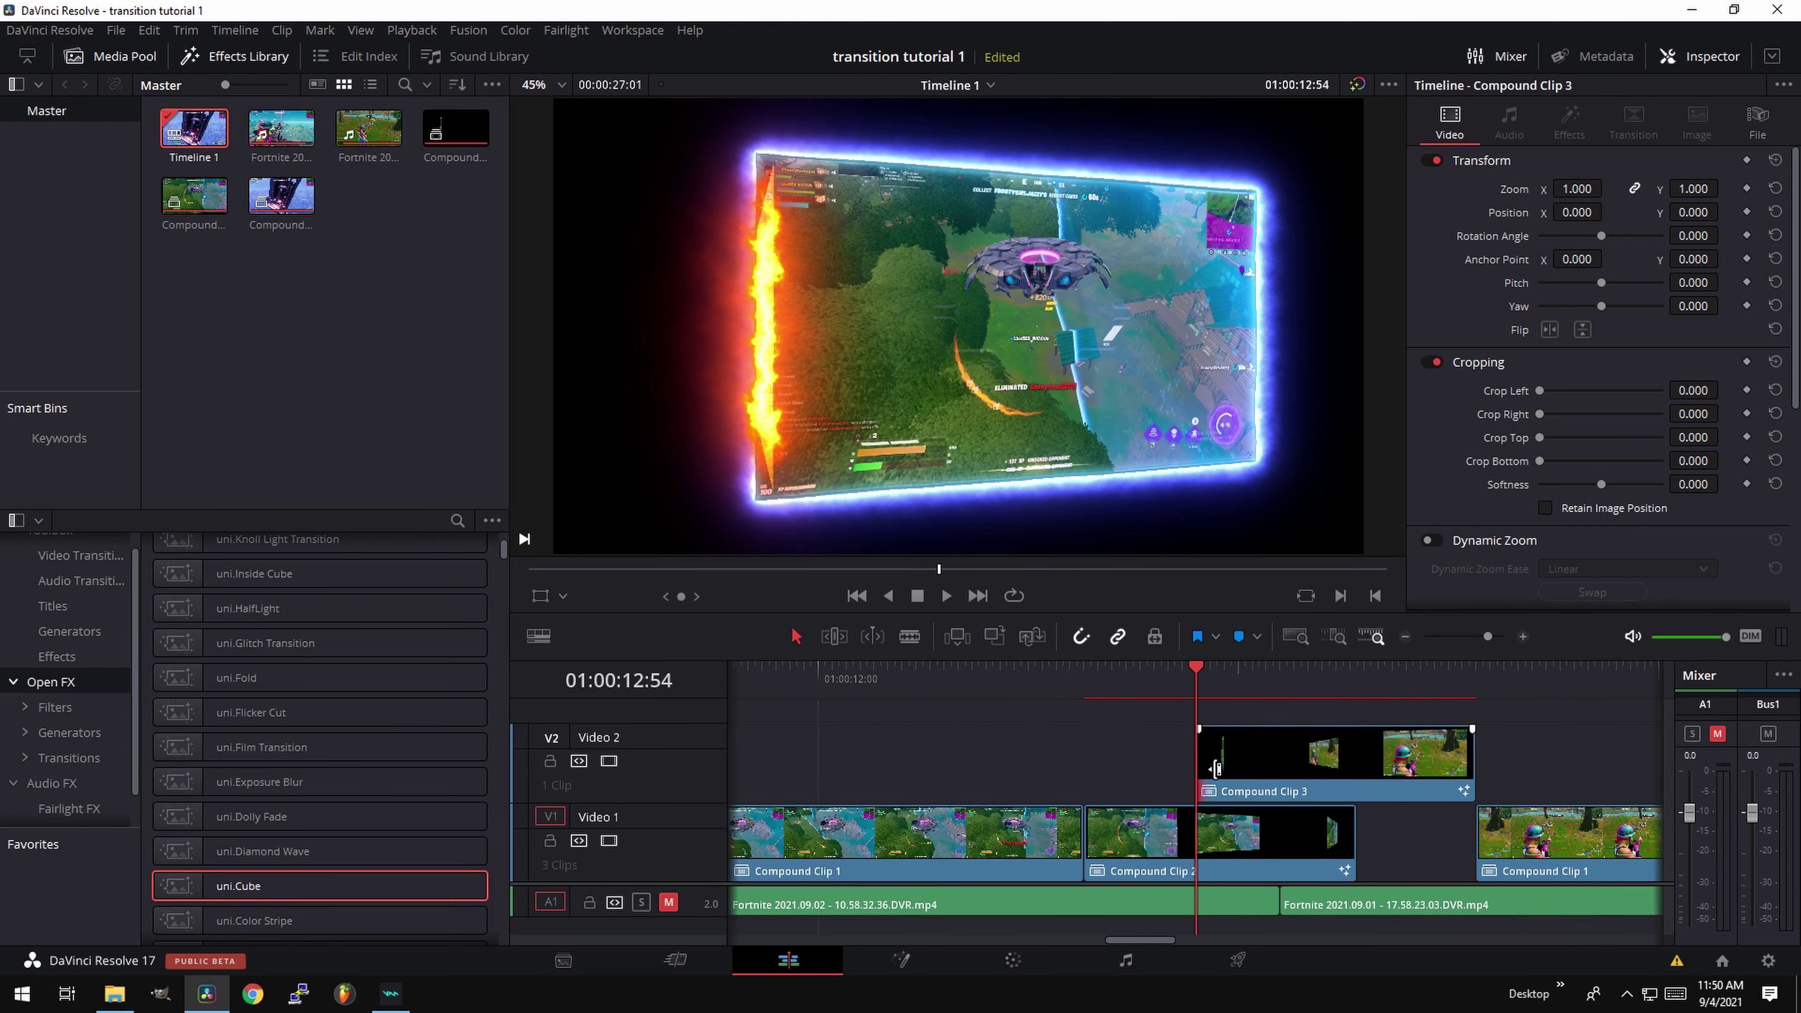
drag(1221, 767, 1237, 768)
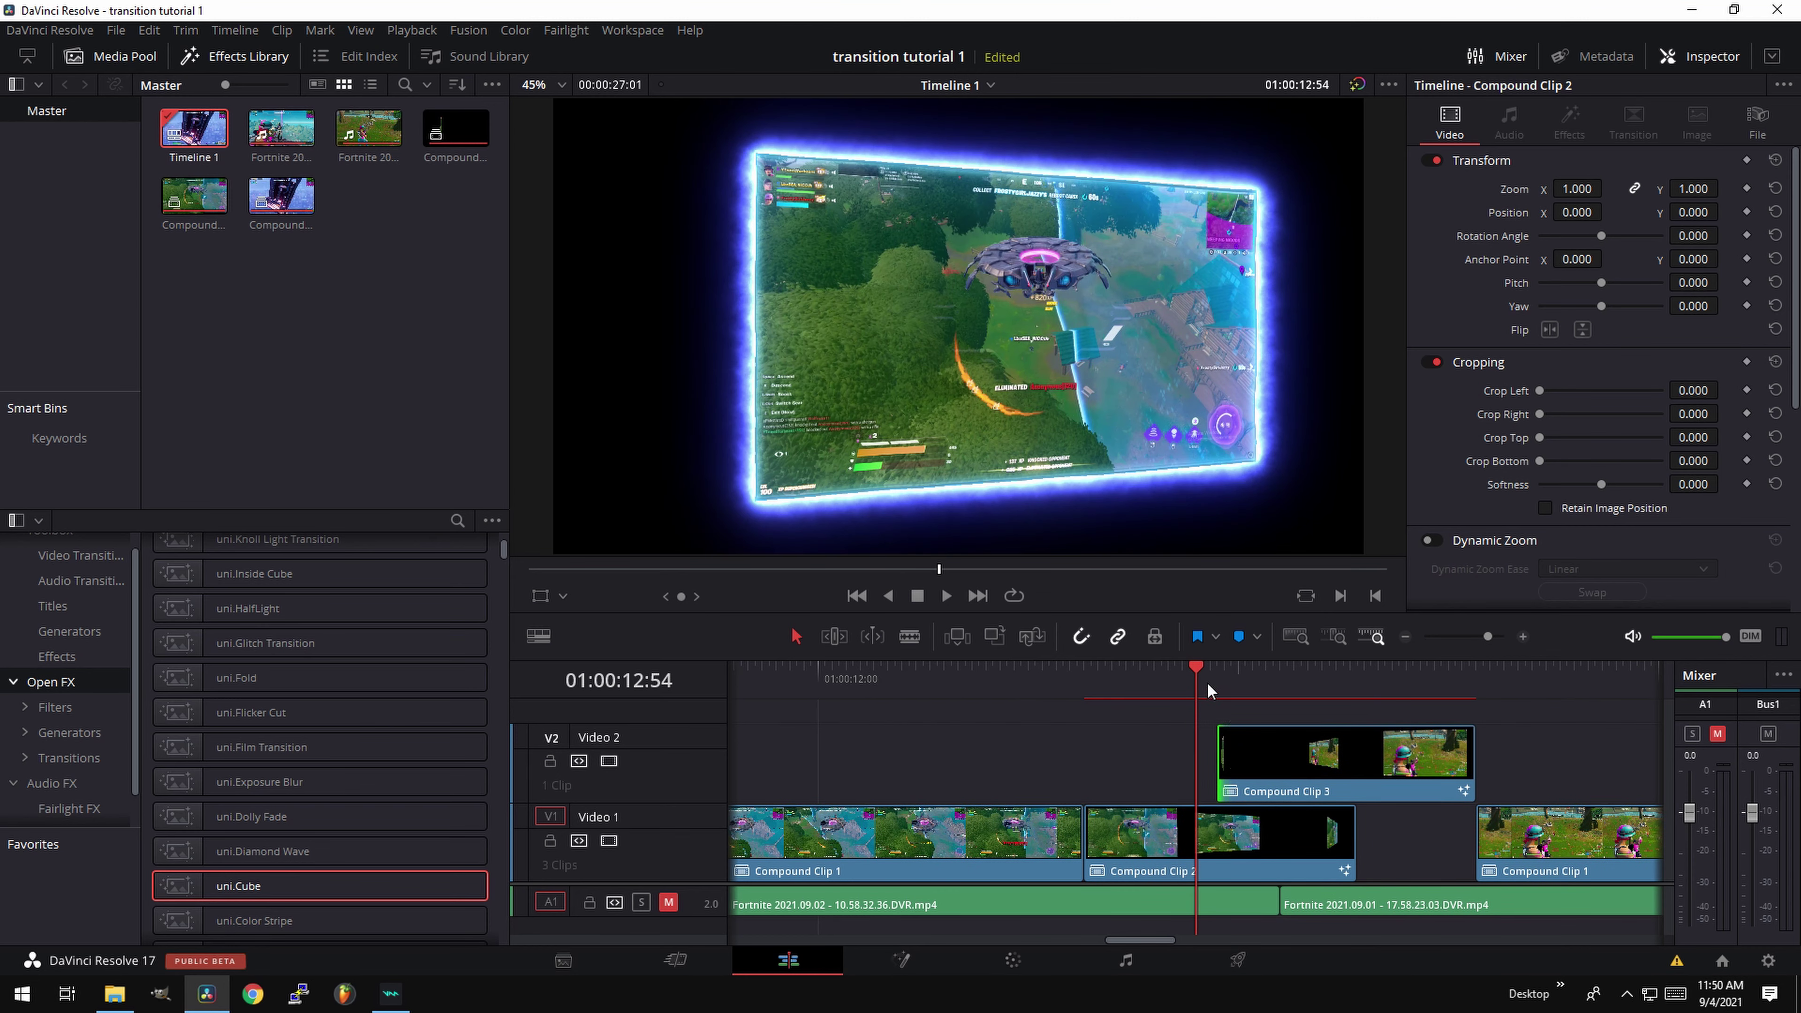
click(1208, 682)
drag(1223, 678, 1147, 685)
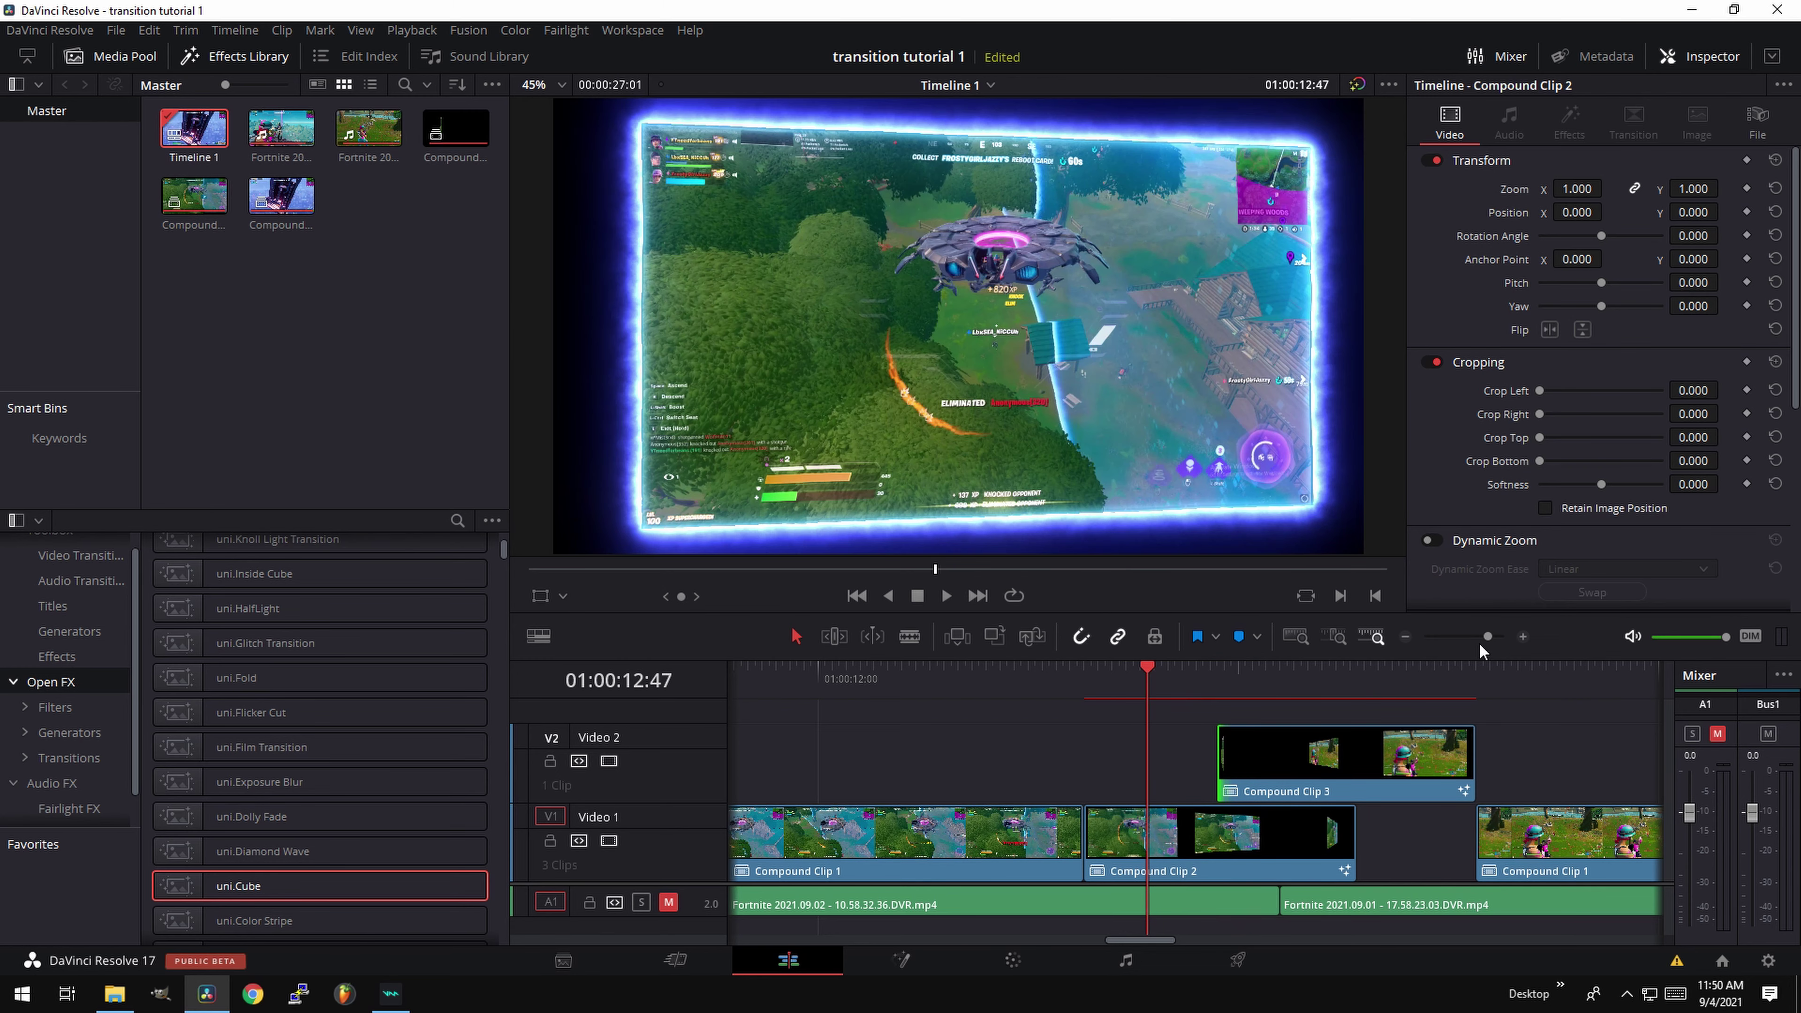
Combine the overlapping Video 1 and Video 2 cube clips into one new compound clip.
drag(1486, 636, 1481, 637)
drag(1200, 679, 1170, 683)
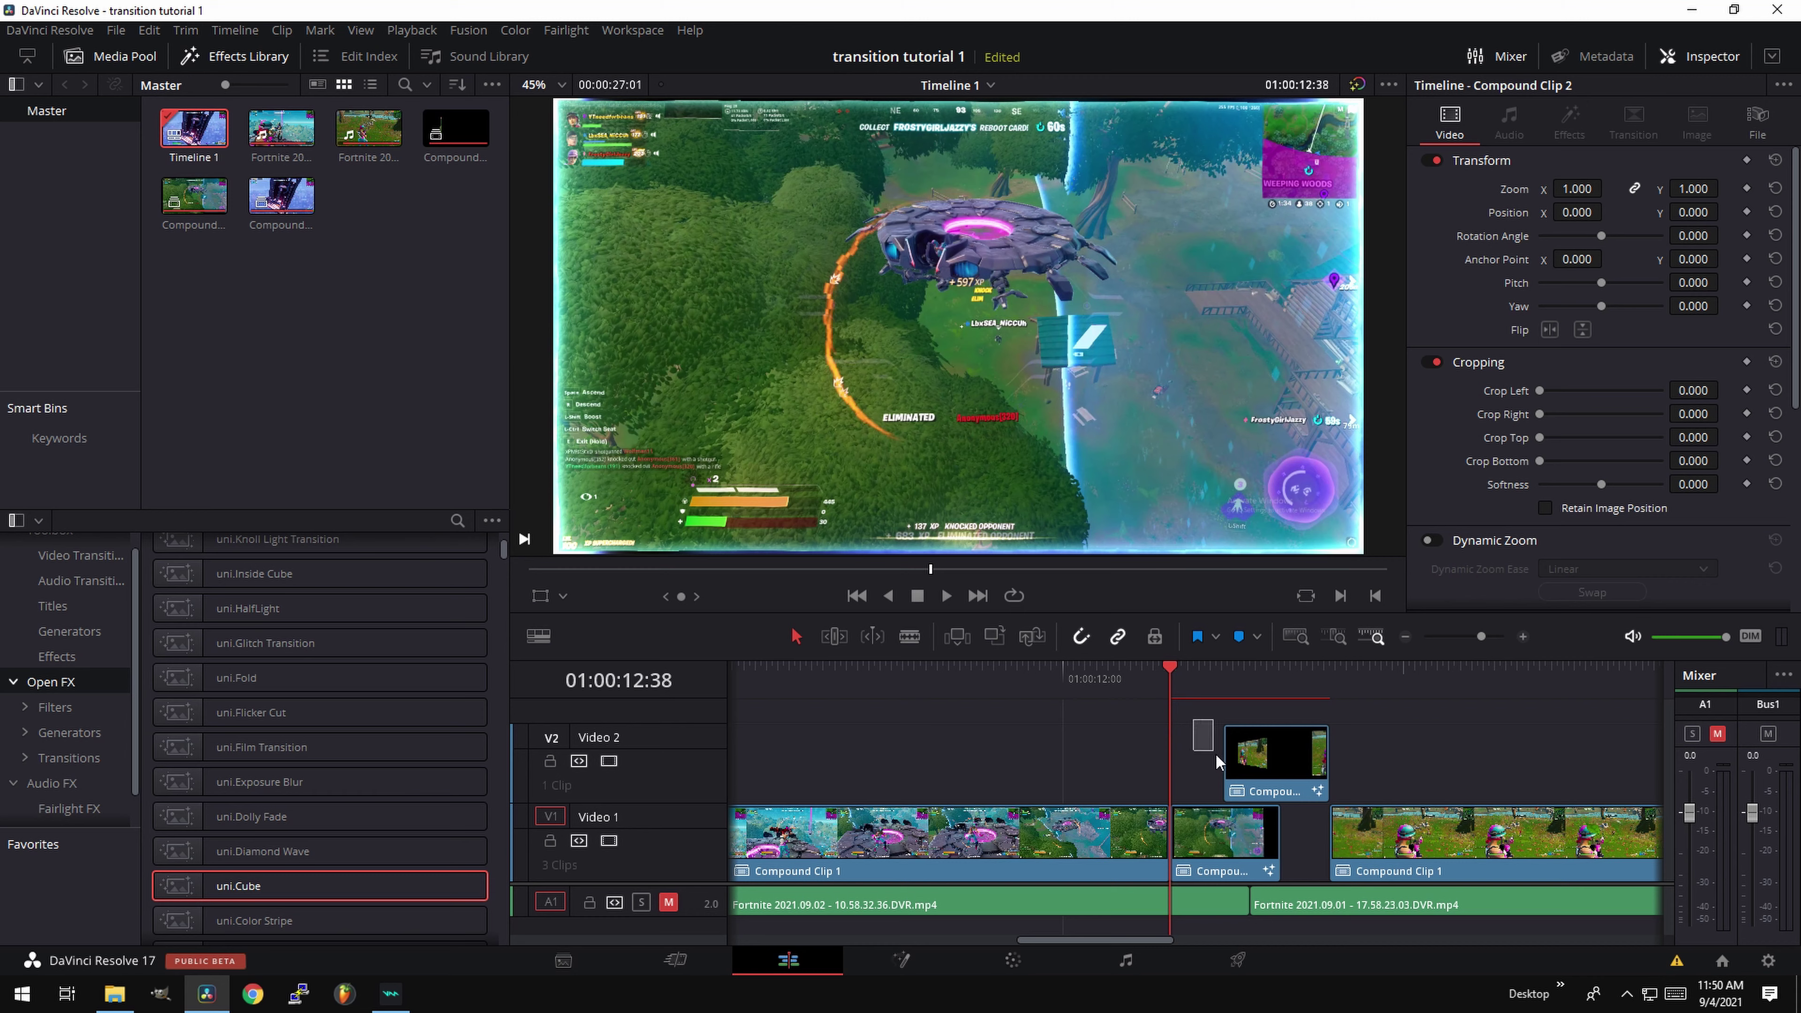
drag(1215, 753, 1278, 865)
right_click(1286, 747)
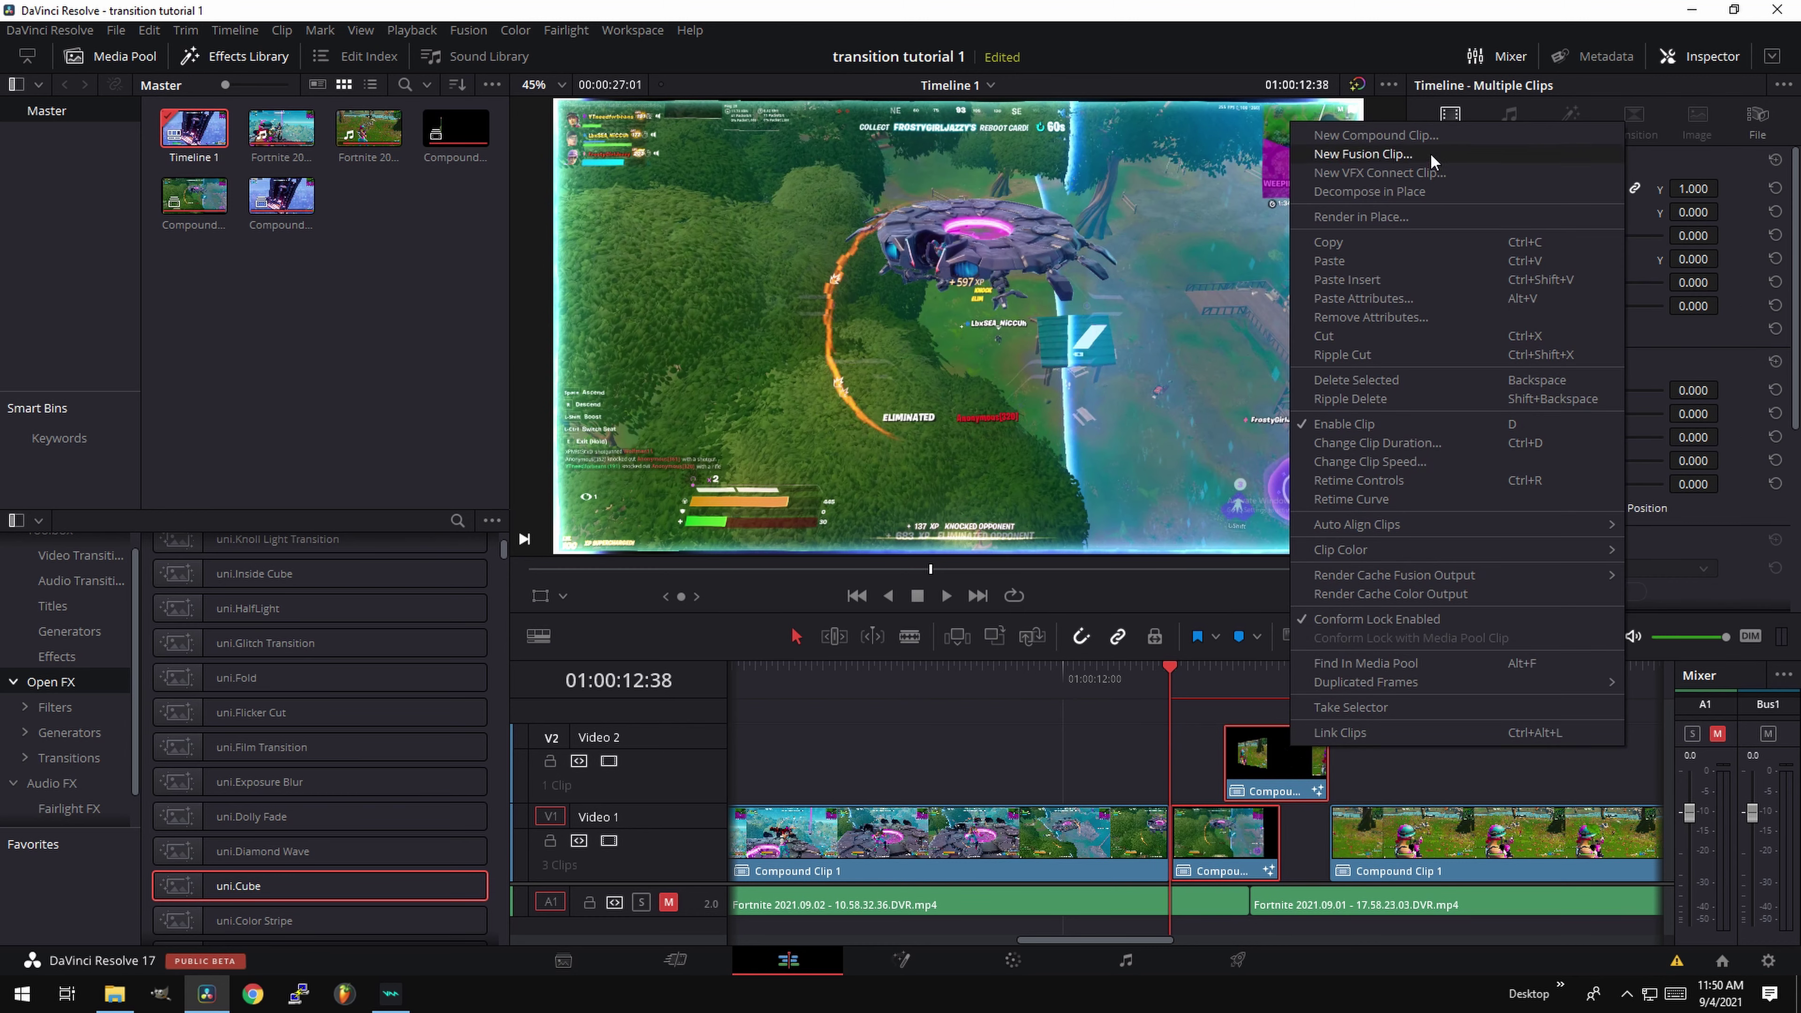
click(1415, 135)
click(1024, 572)
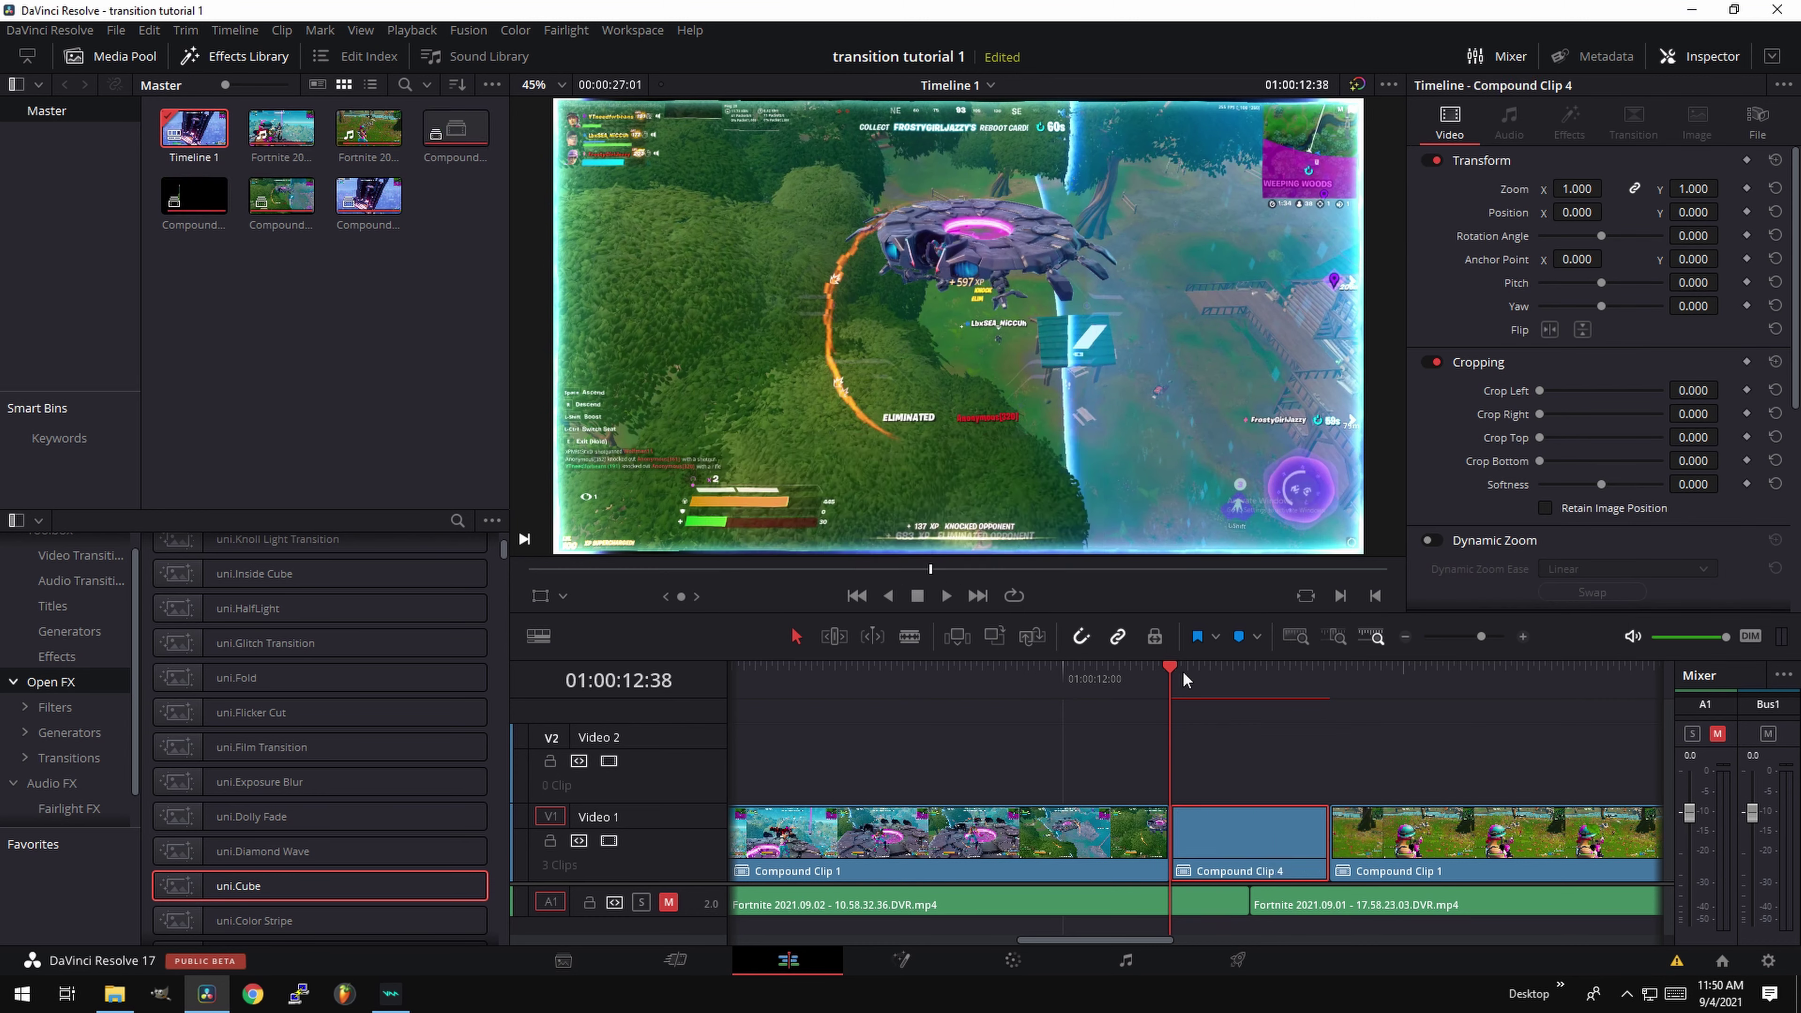
Turn on render caching for the combined transition clip and play the timeline across the transition.
right_click(1245, 831)
click(1368, 717)
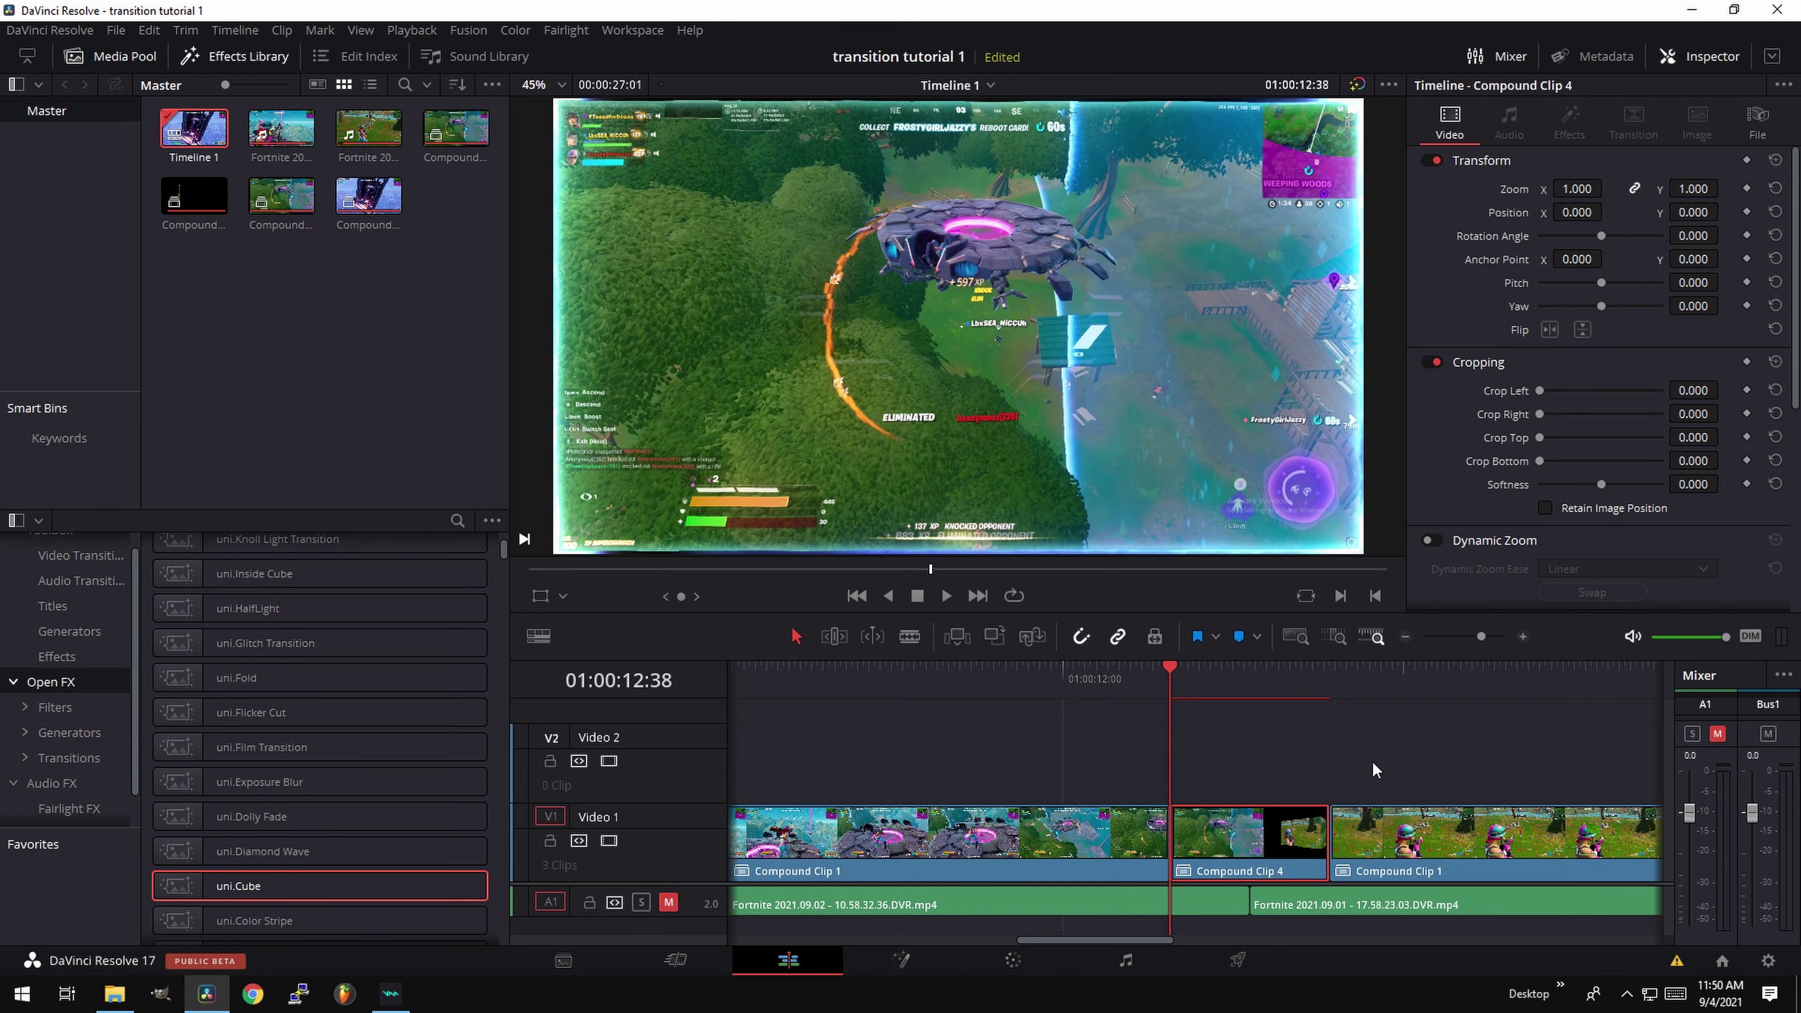
click(1107, 687)
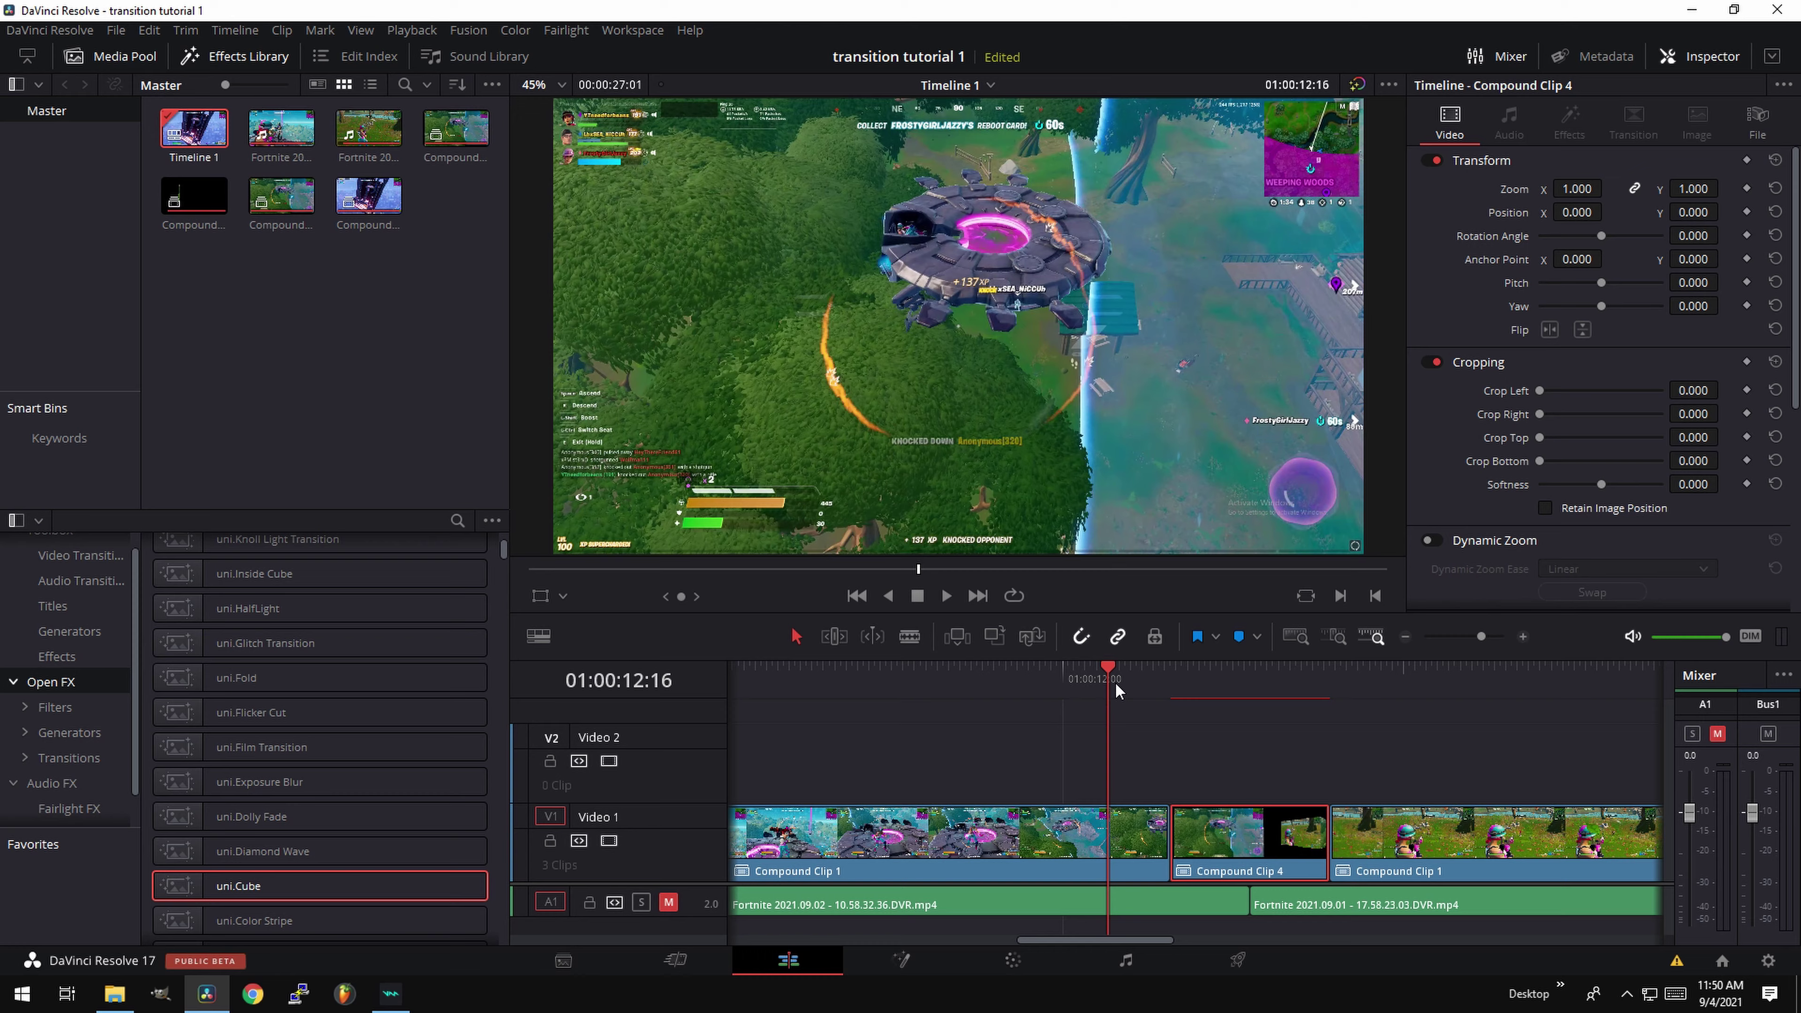
key(space)
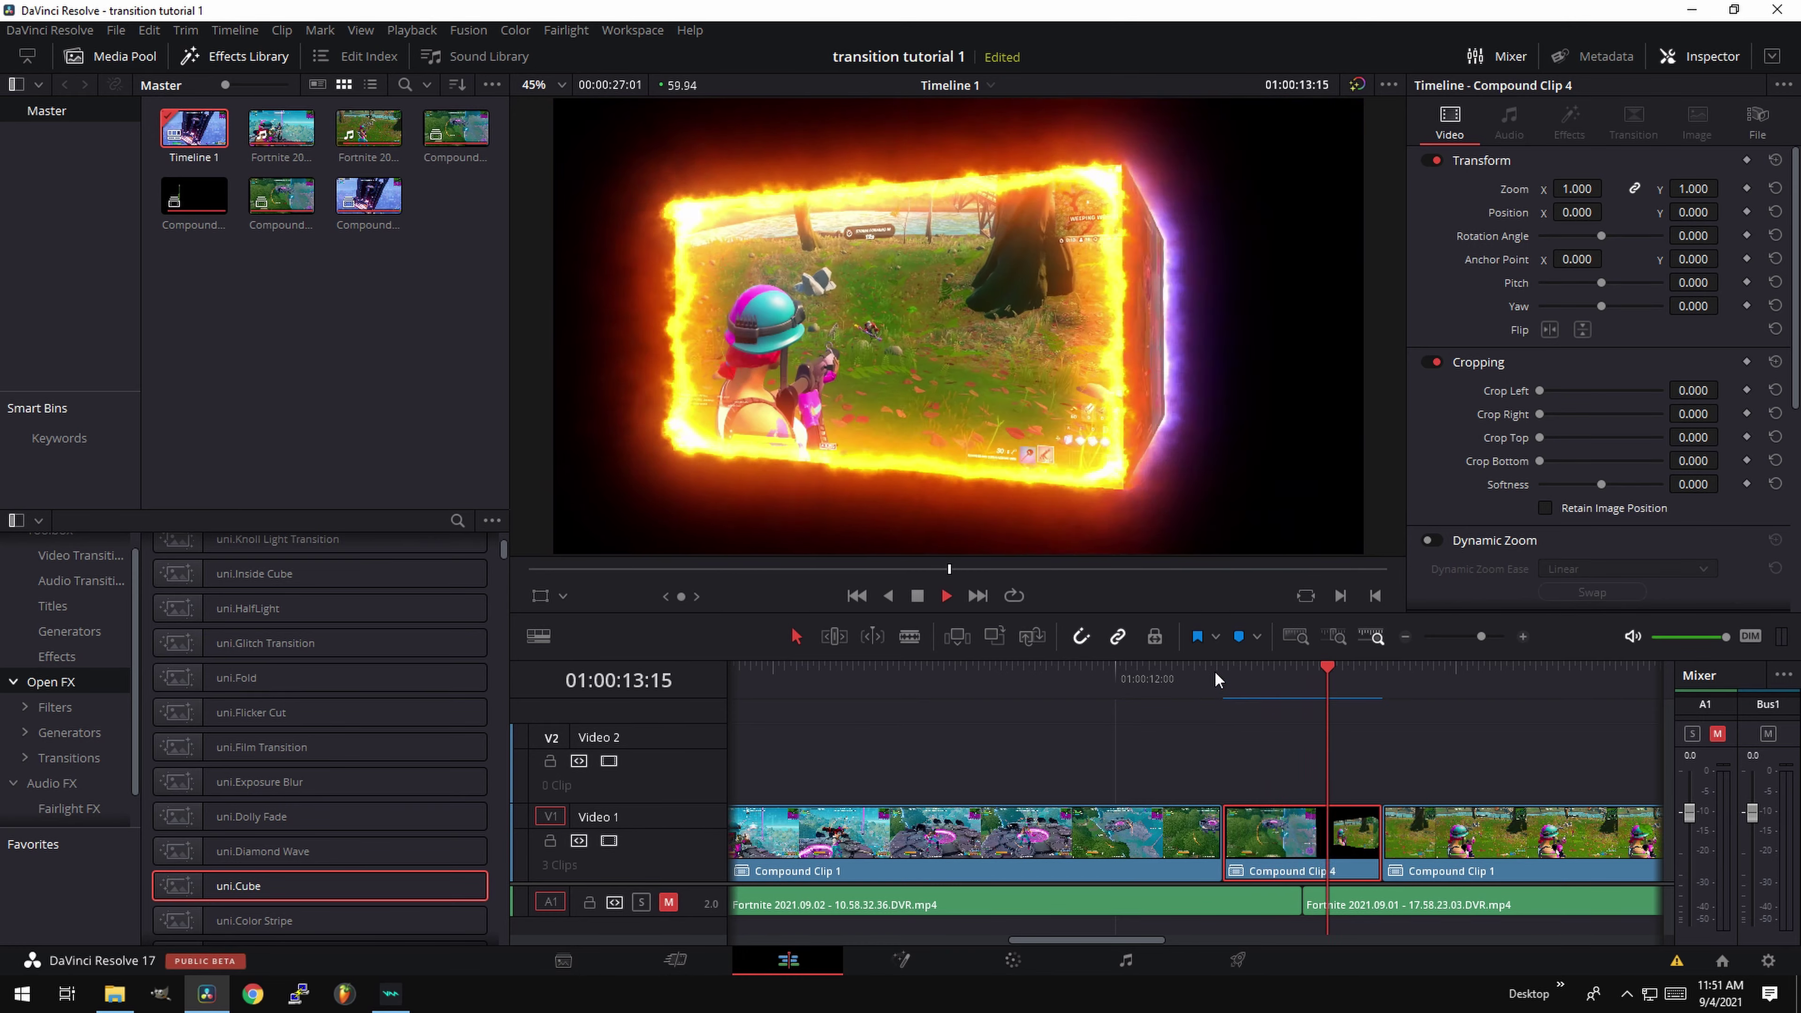
click(1190, 667)
click(1122, 672)
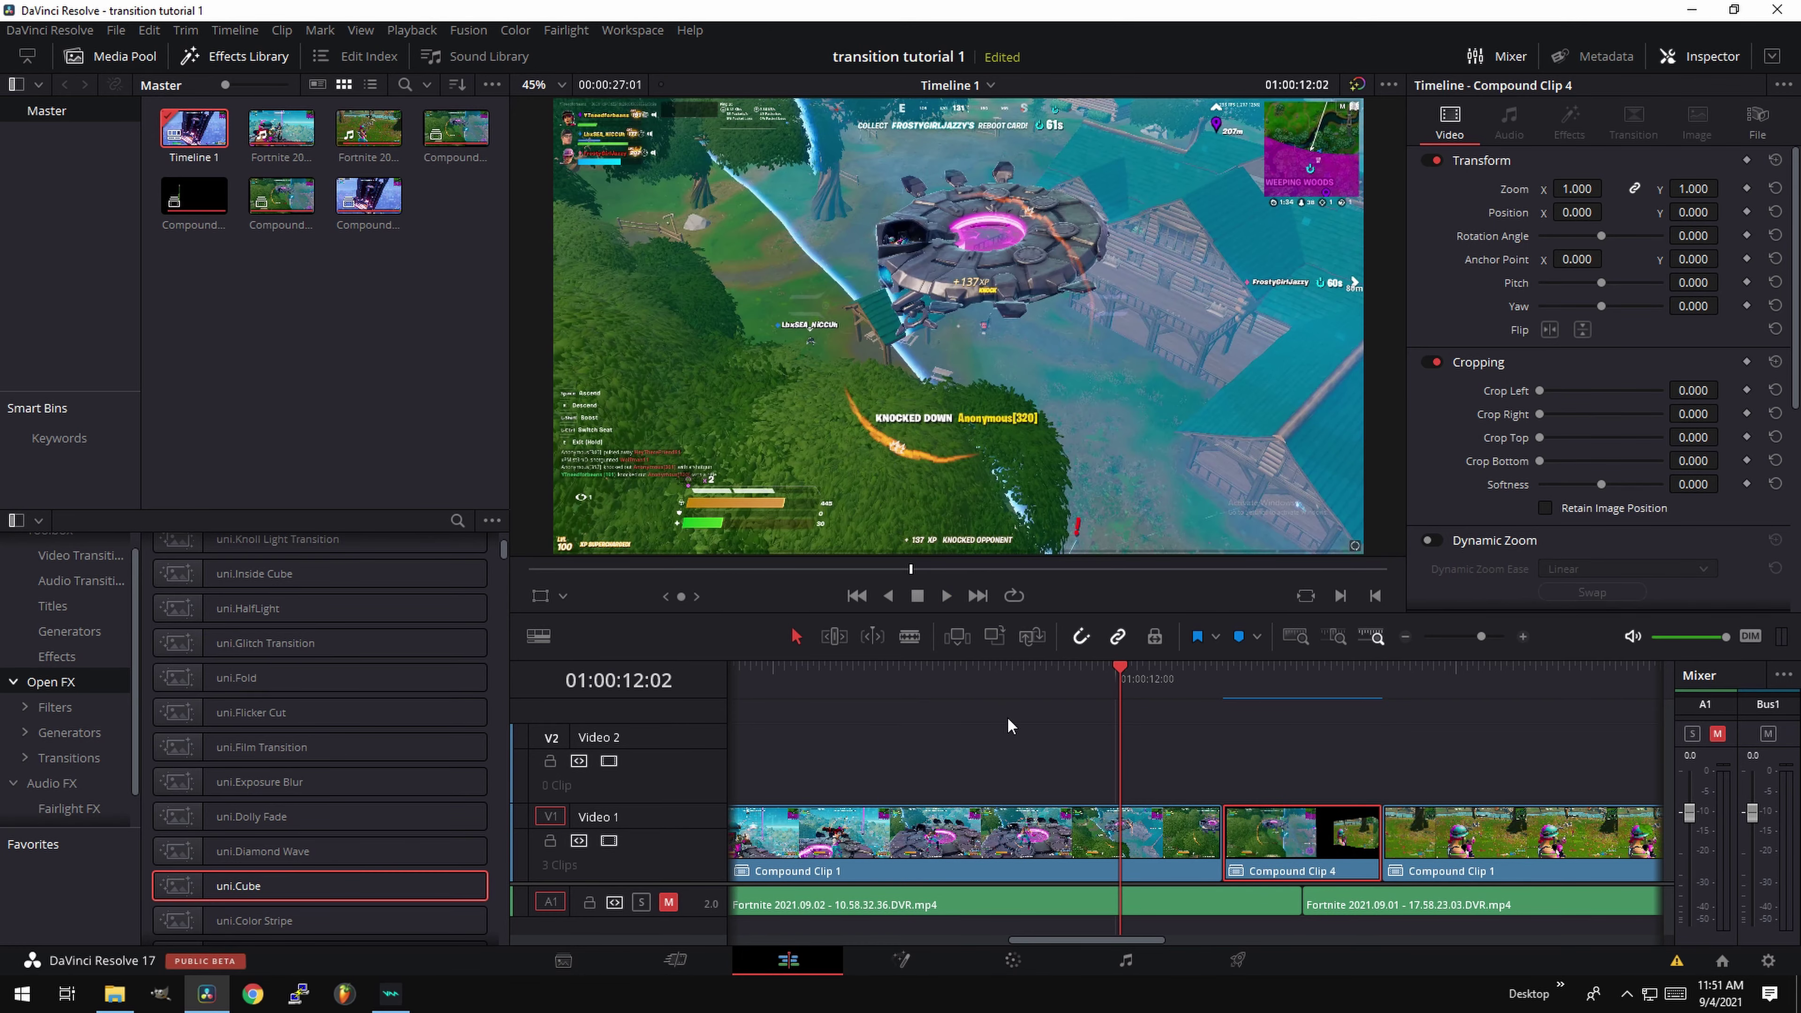
key(space)
key(space)
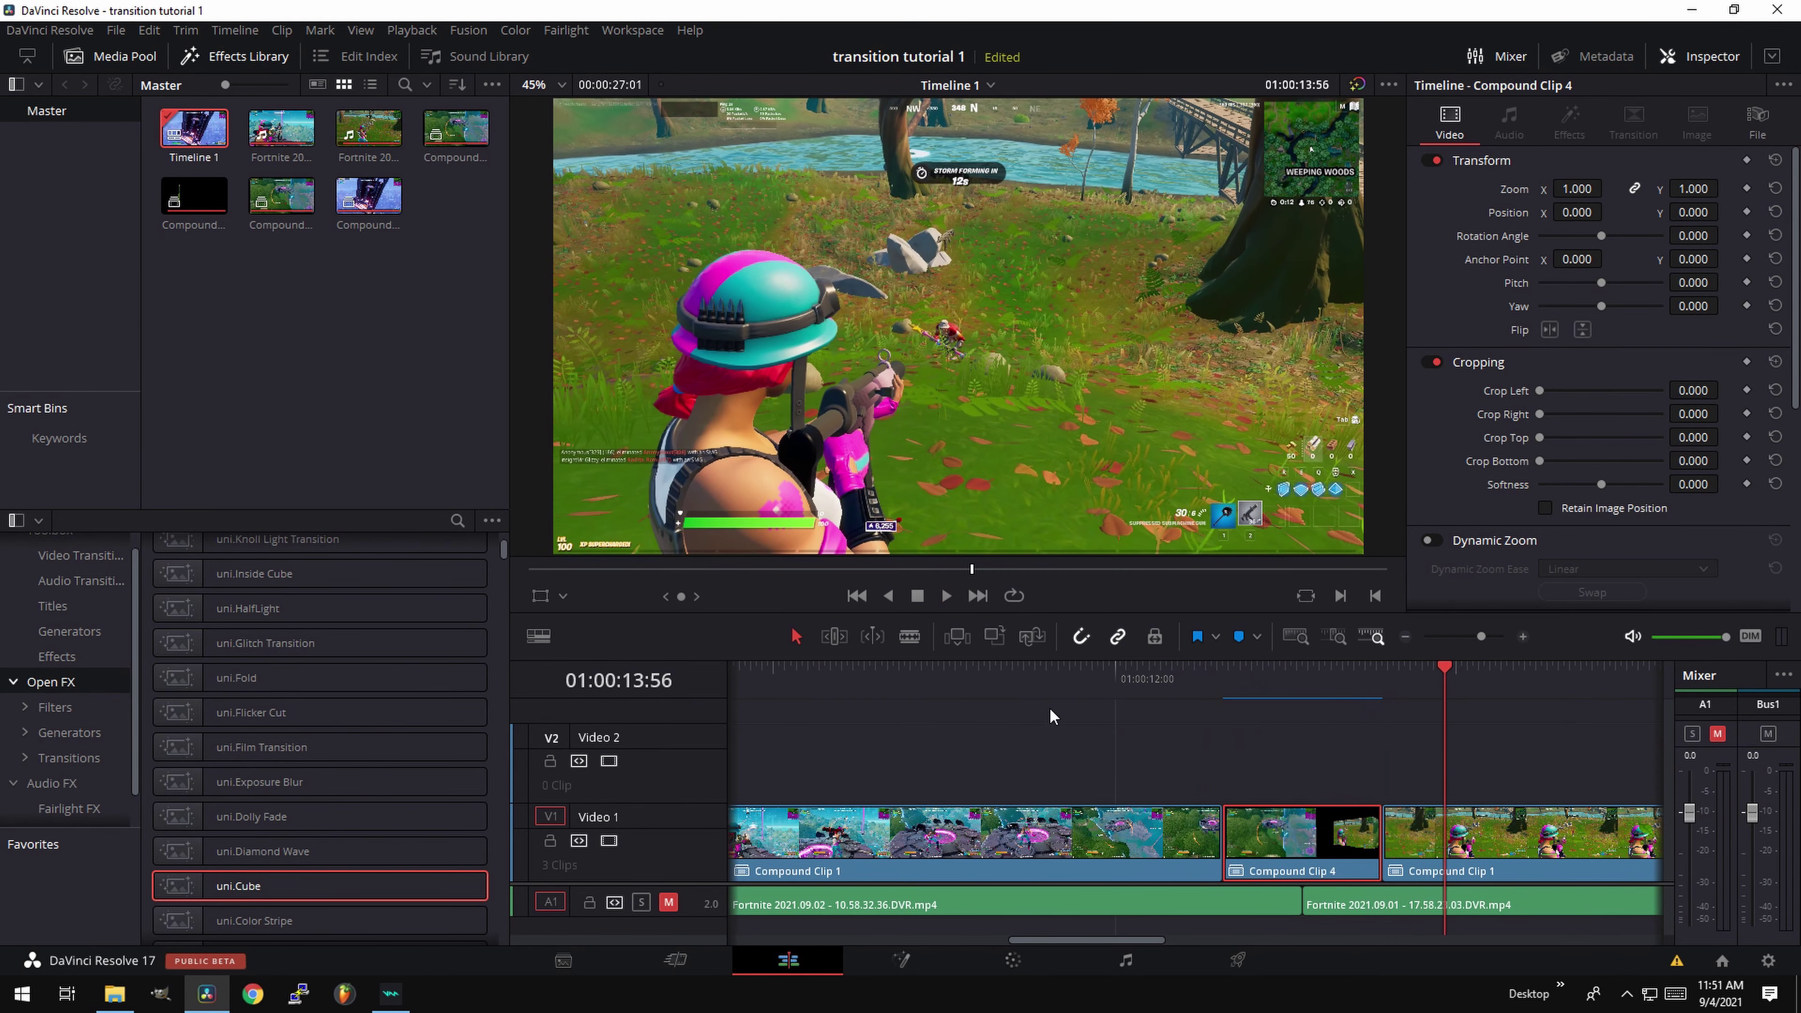
Examine the electric and fire glow around the cube faces through the end of the transition at 01:00:13:34.
drag(1231, 667, 1259, 670)
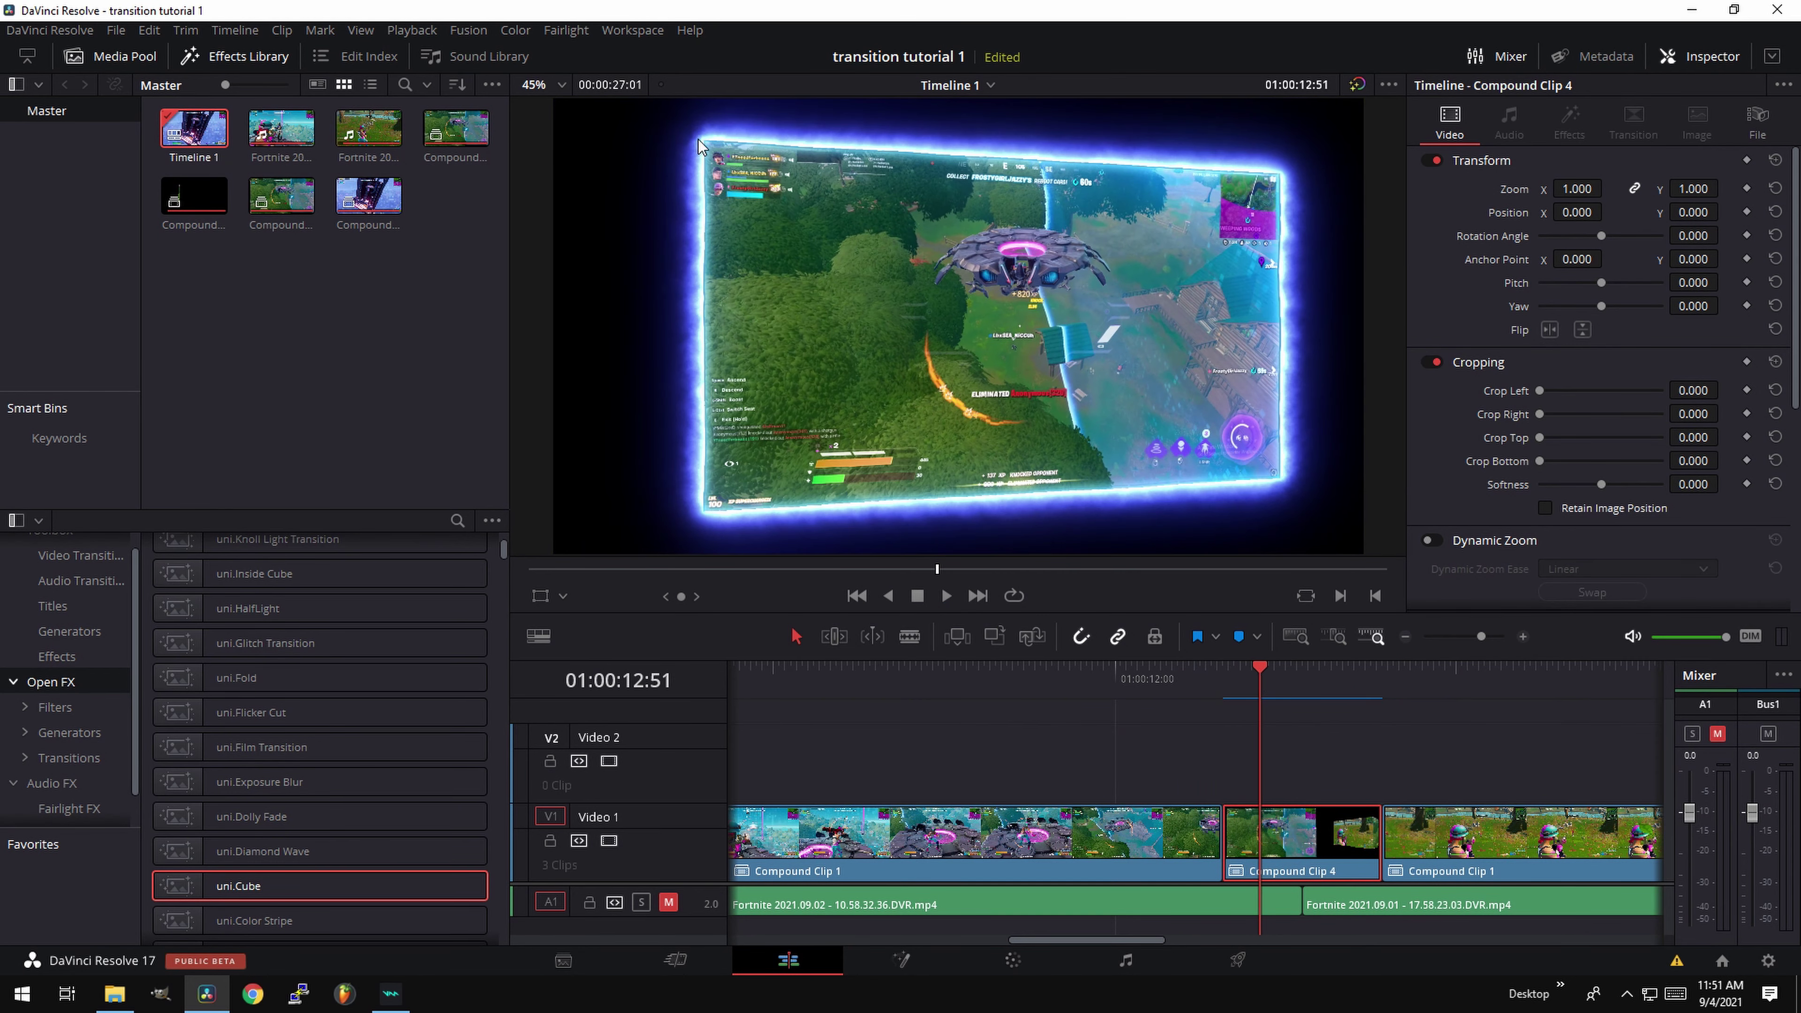
drag(1260, 670, 1277, 670)
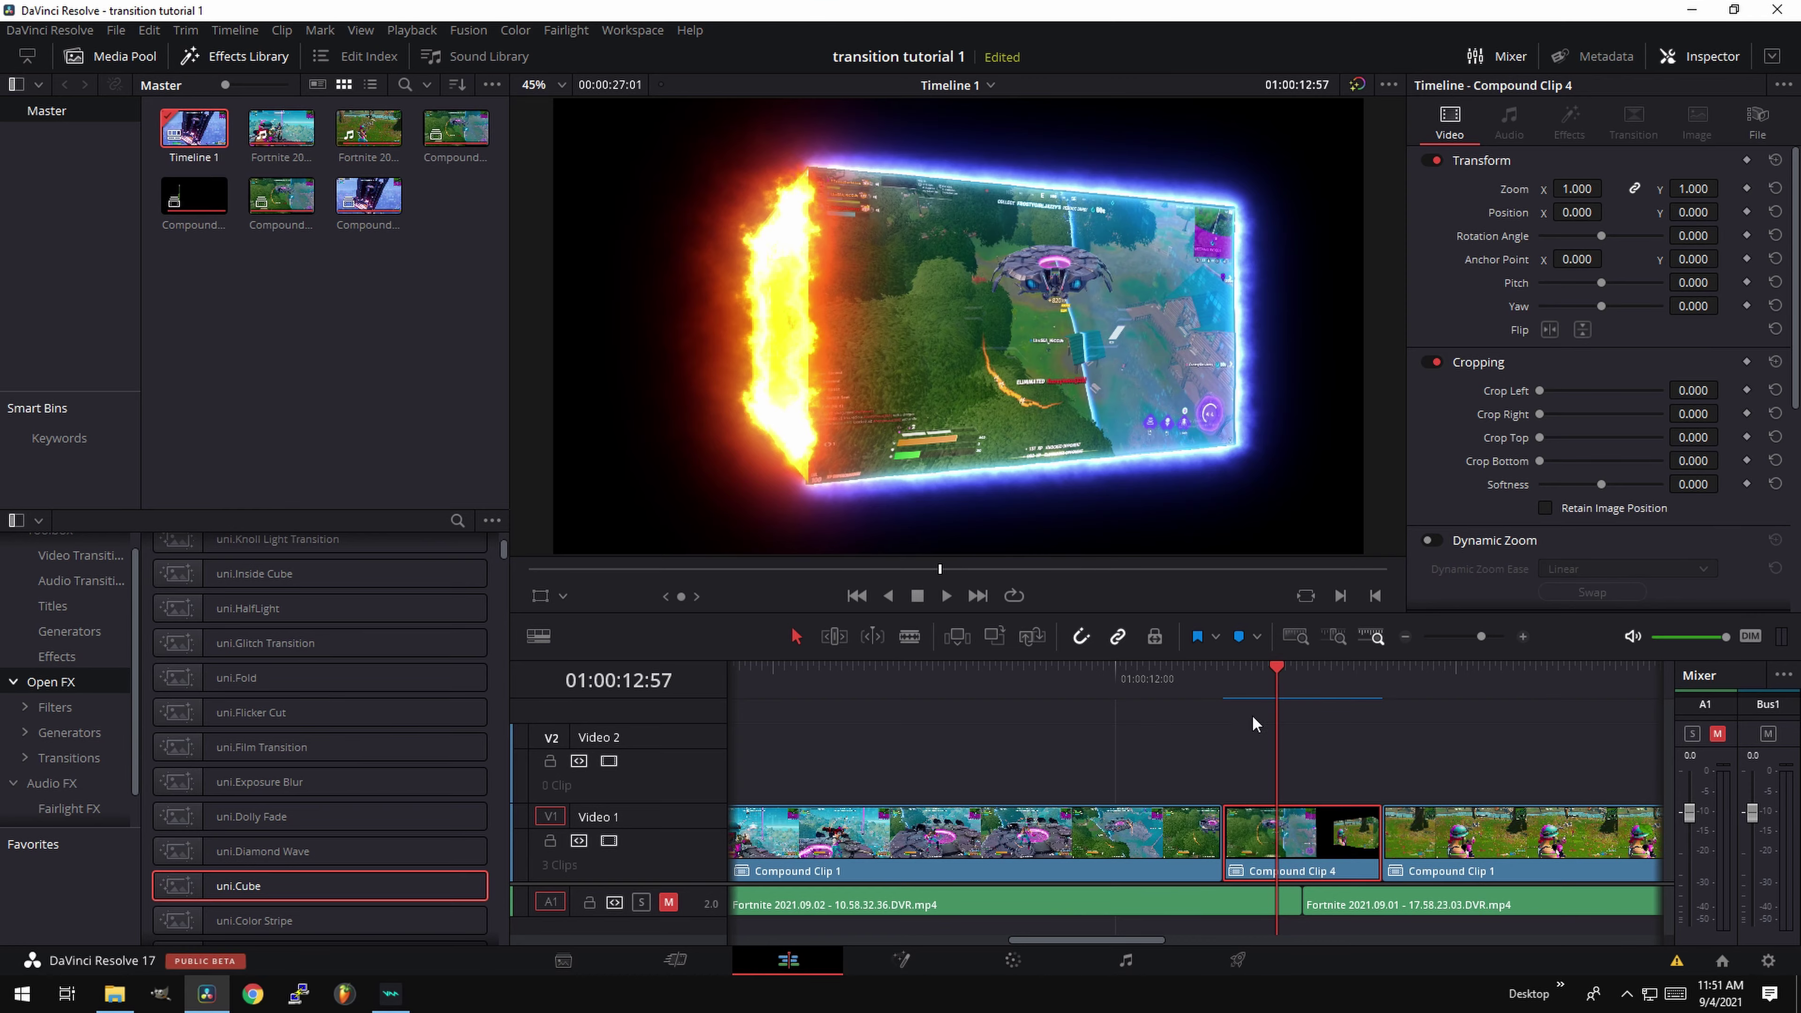
drag(1281, 671, 1366, 684)
key(space)
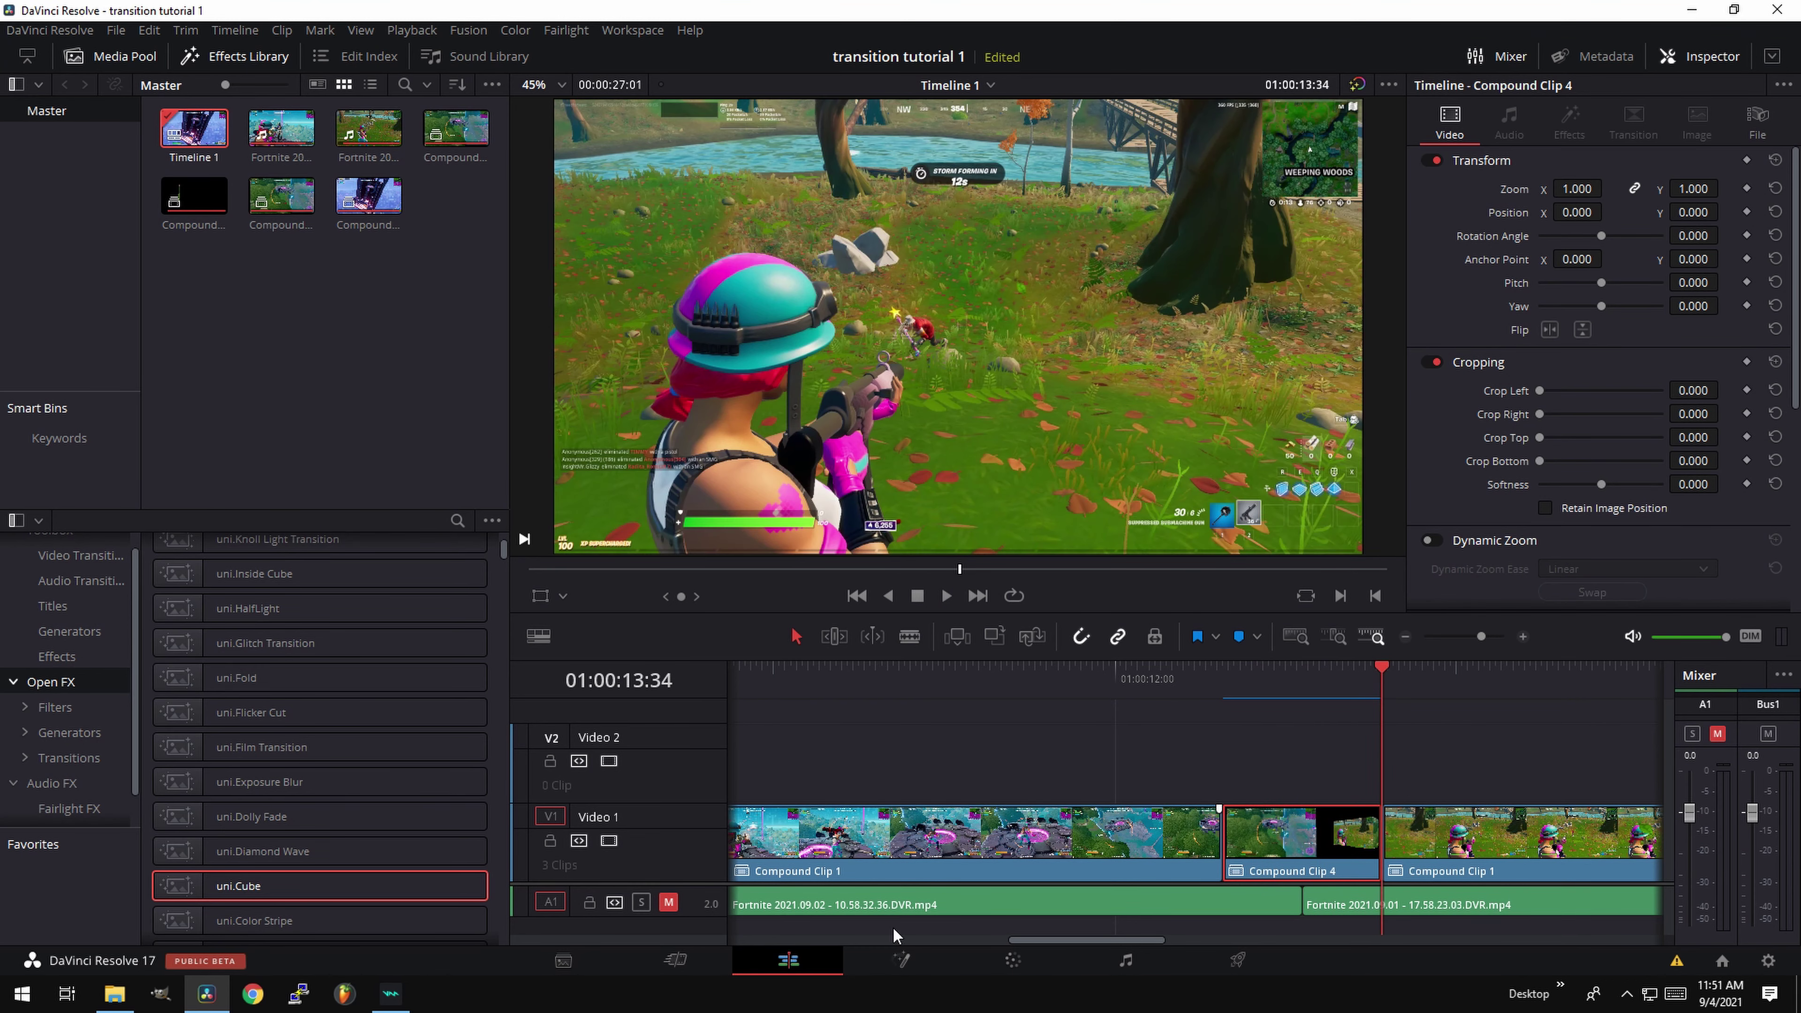
drag(1077, 938, 1133, 940)
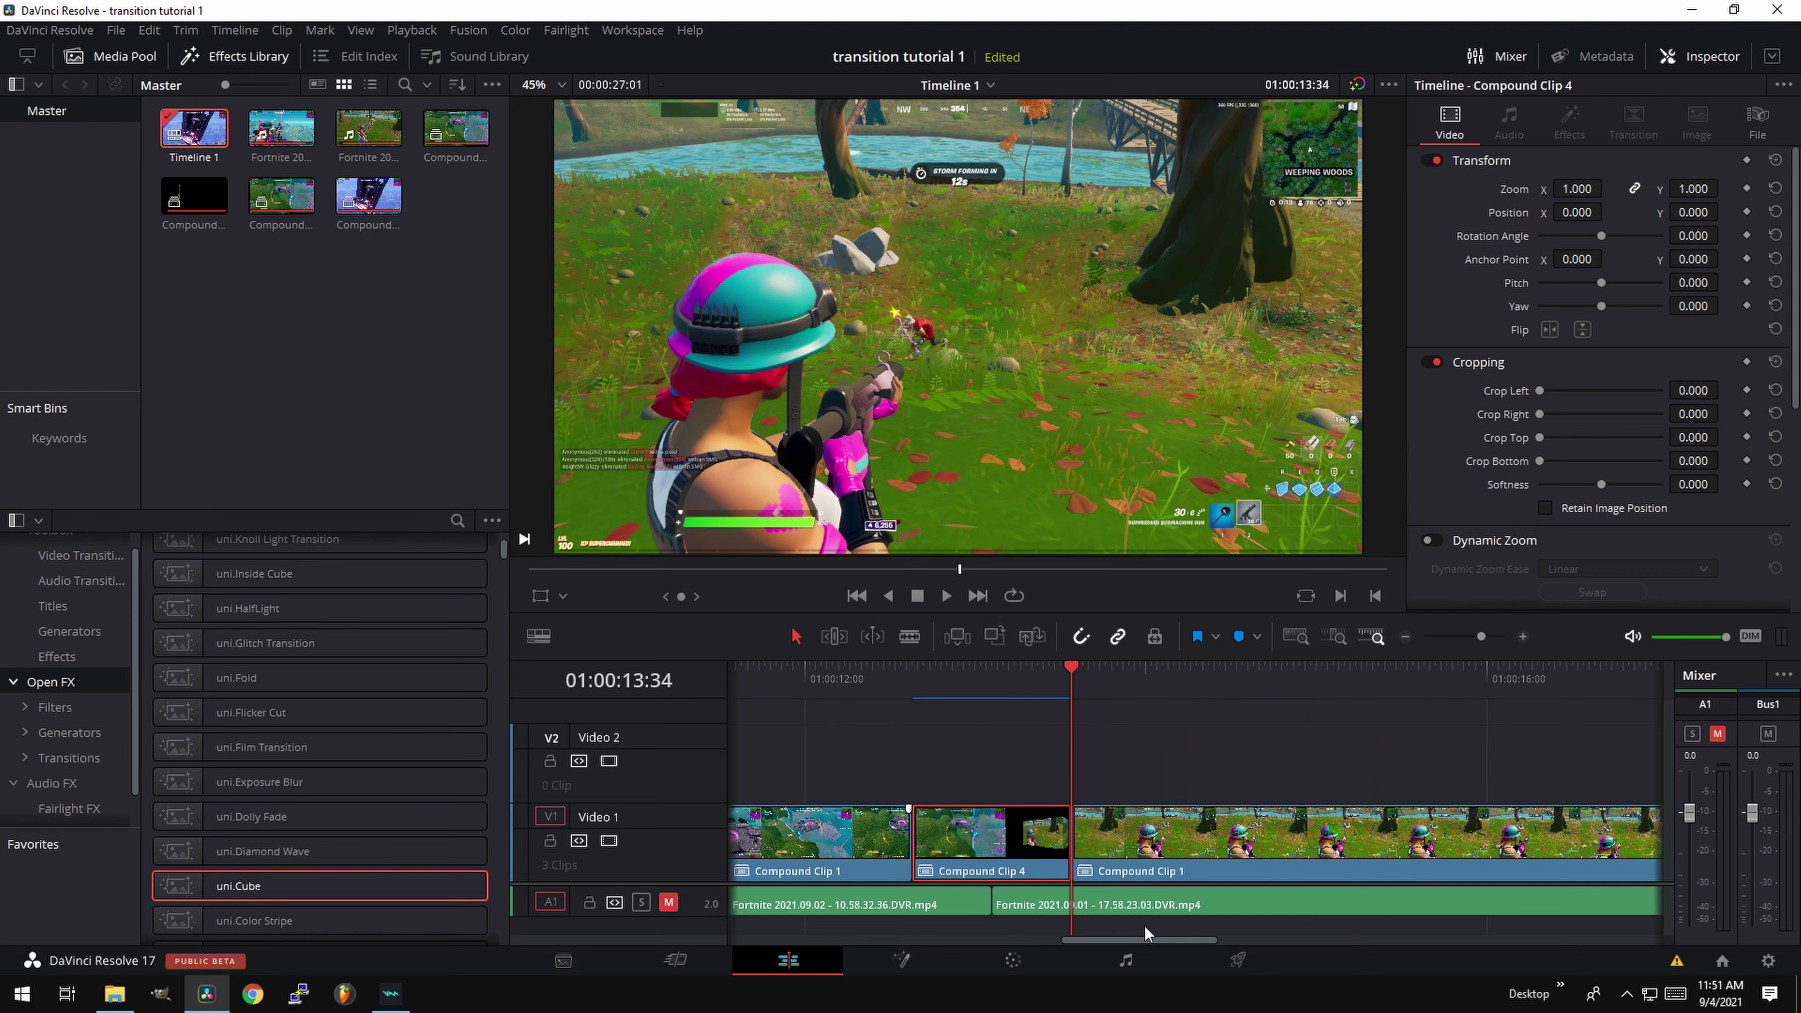